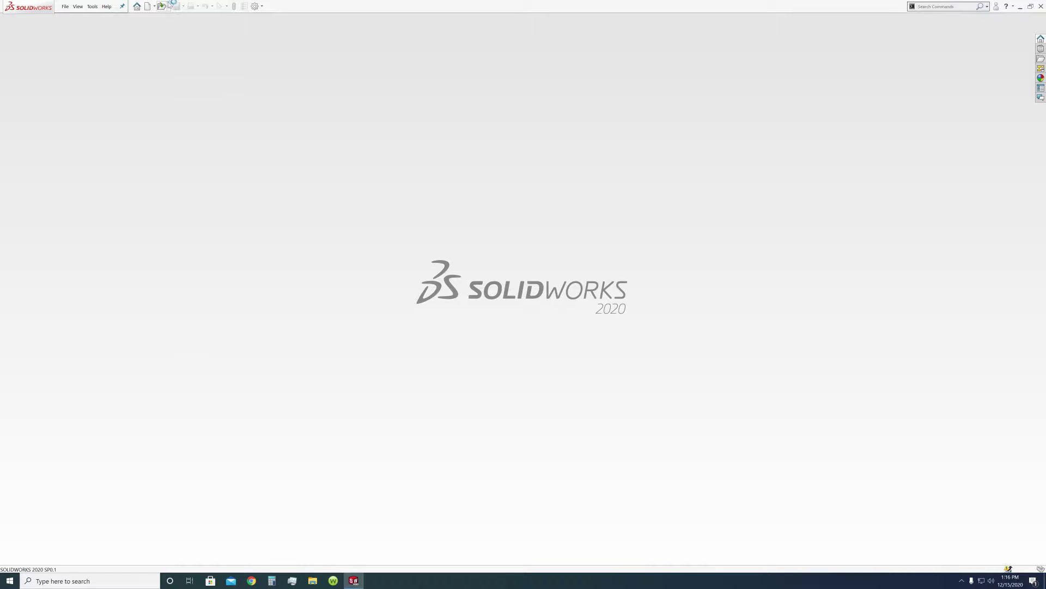
Step: Open pully_wheel.SLDPRT from the Pully V2 folder and orbit to inspect the pulley
click(163, 6)
click(169, 6)
click(171, 17)
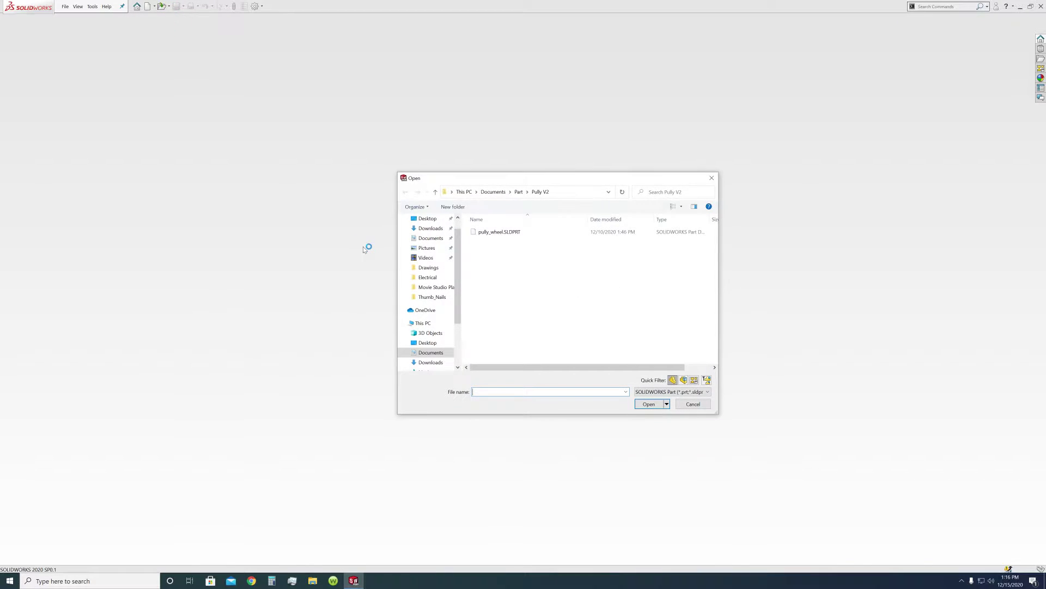
click(516, 233)
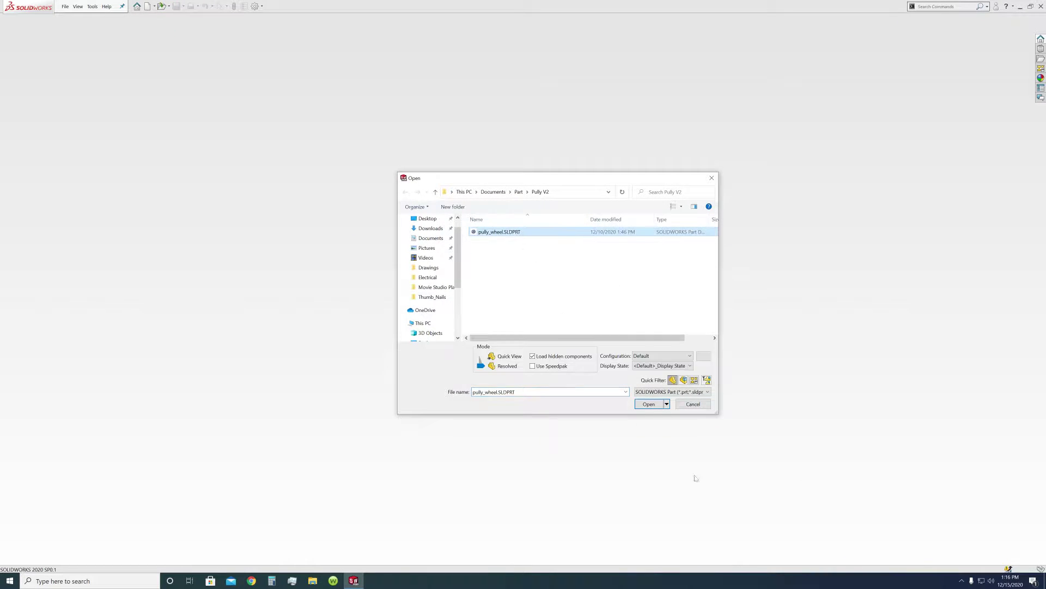
click(649, 404)
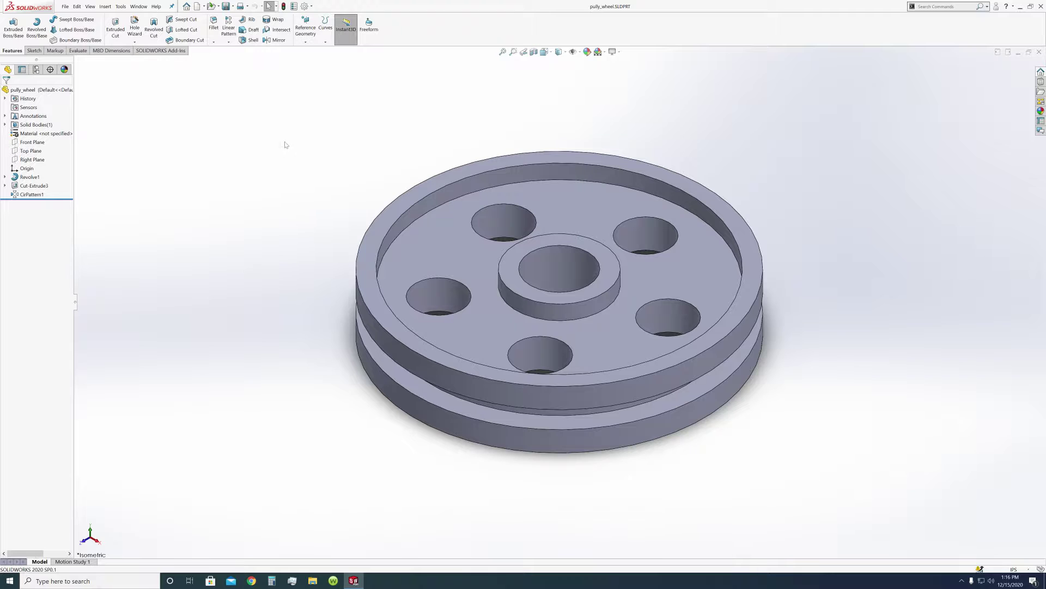
middle_drag(285, 144, 264, 222)
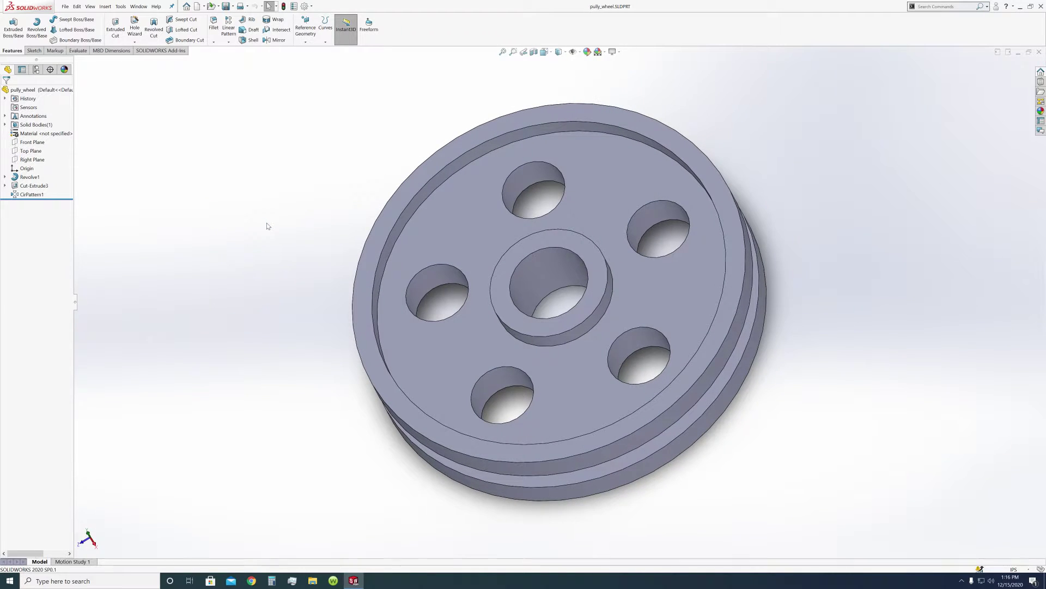
middle_drag(281, 182, 295, 142)
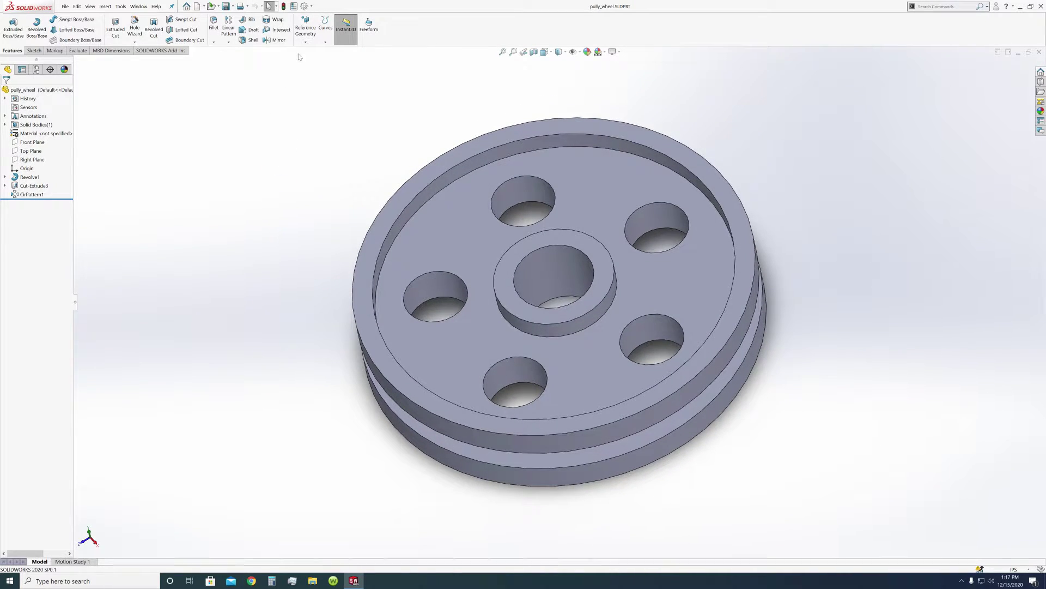
Step: Create reference axis Axis1 at the intersection of the Front and Right planes
click(305, 28)
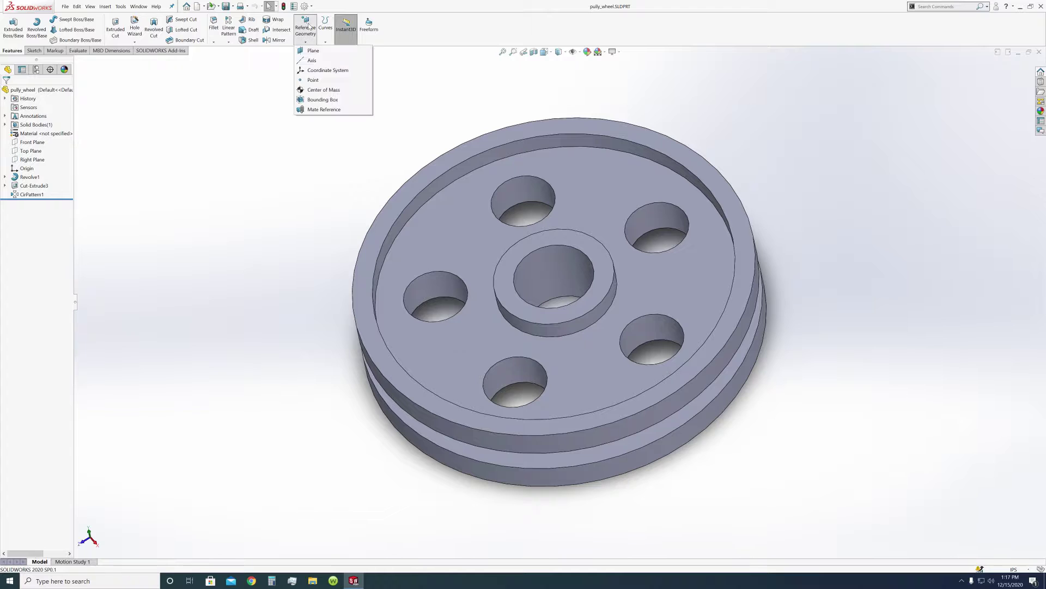
click(311, 62)
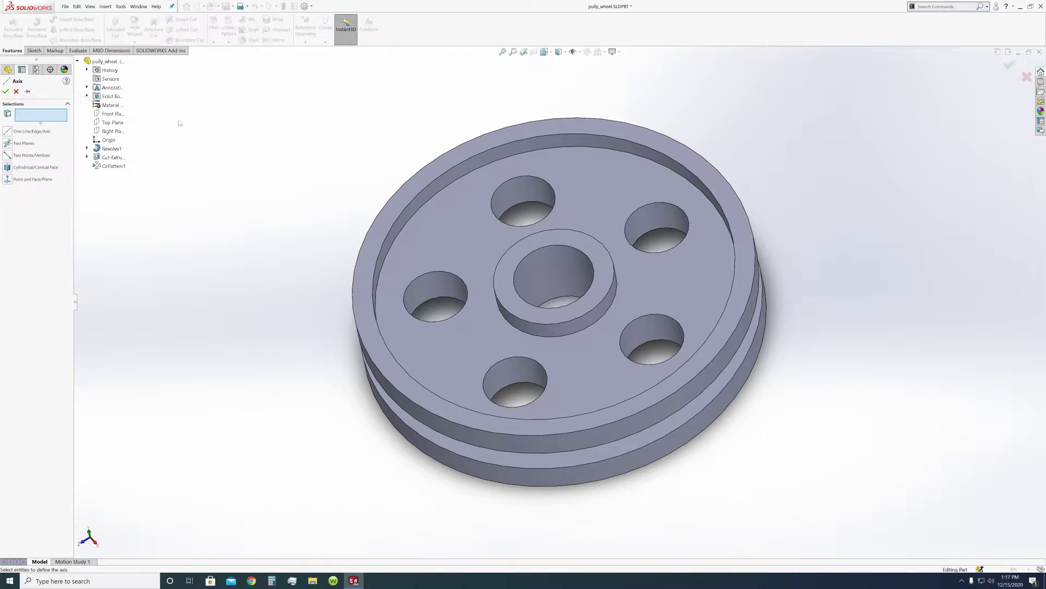
click(119, 115)
click(115, 131)
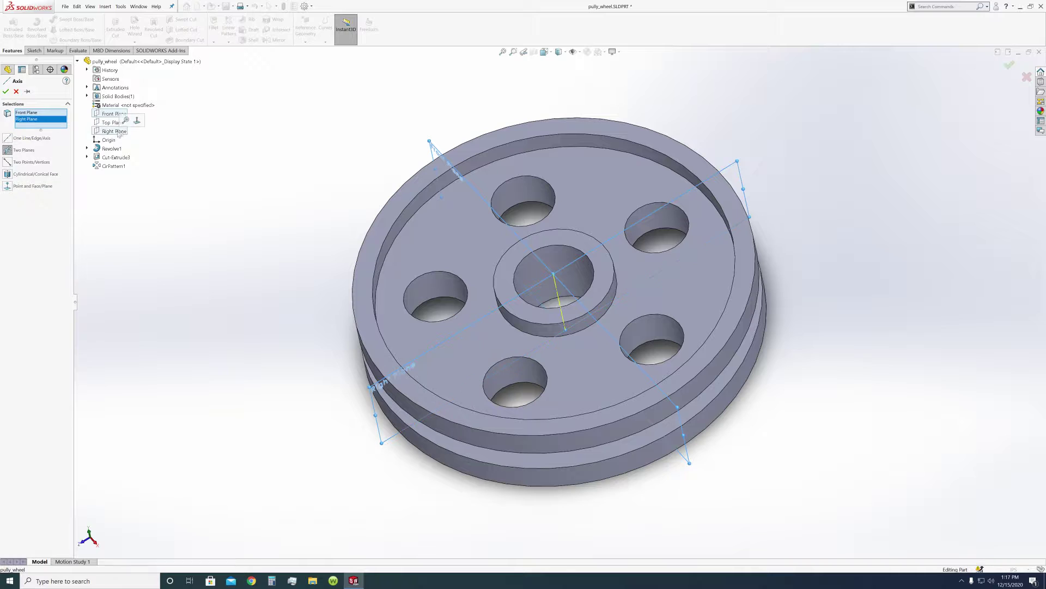
click(6, 91)
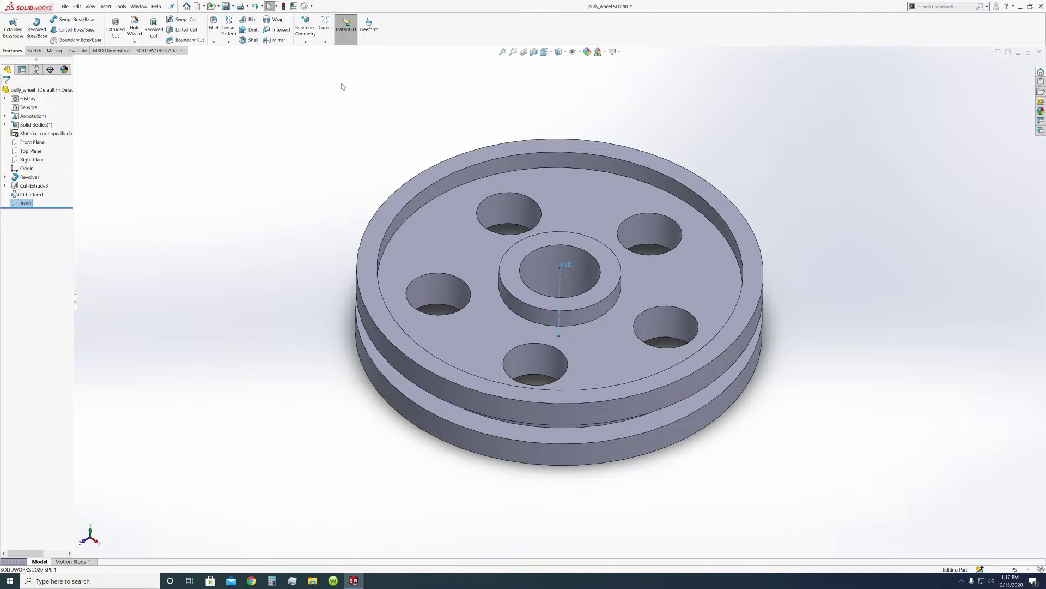
Step: View the pulley from the Right side, tilted slightly from above
click(544, 52)
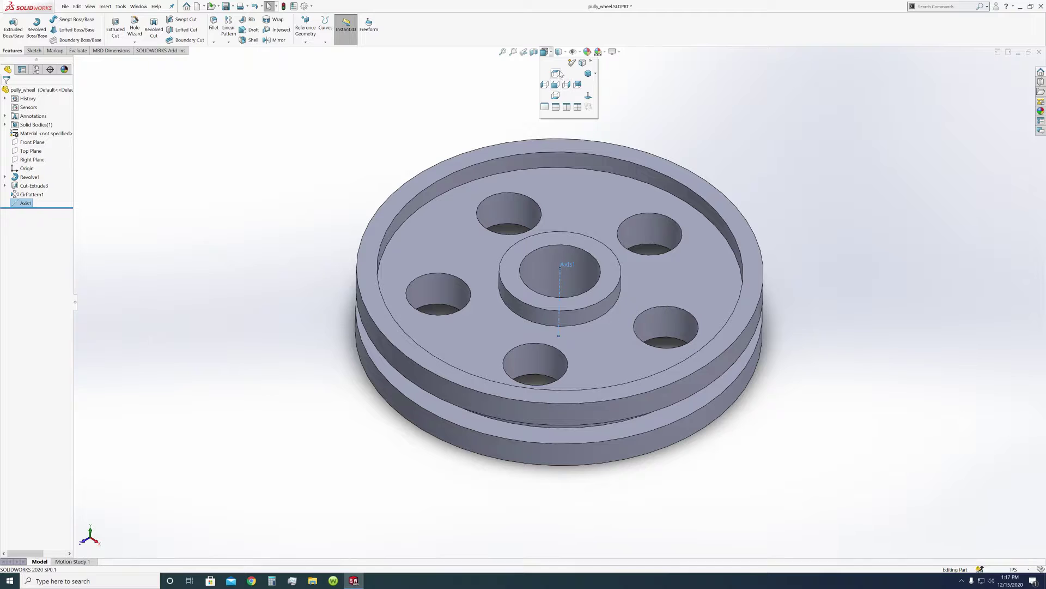
click(565, 85)
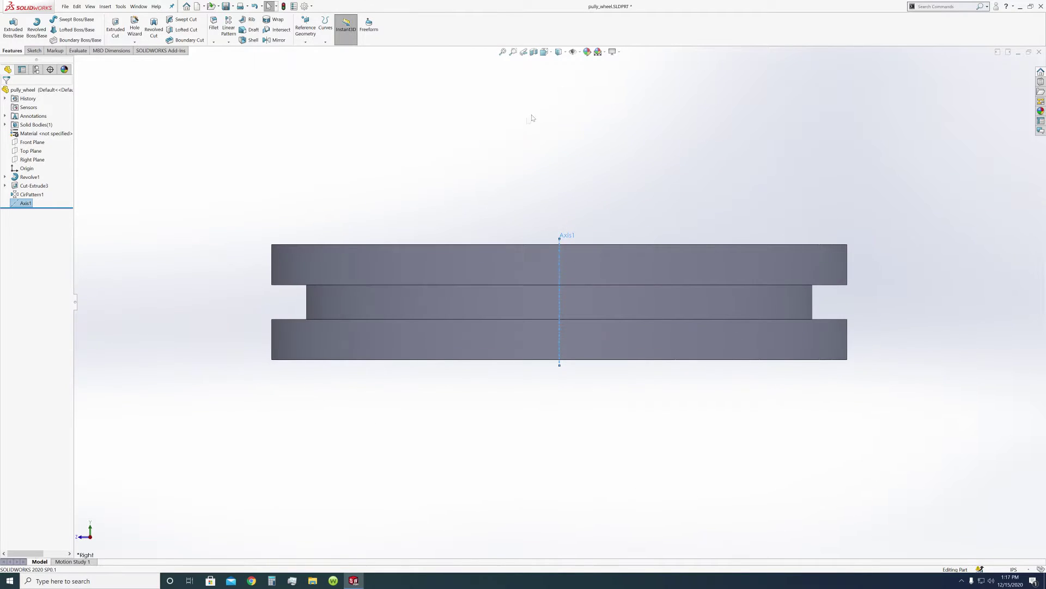
middle_drag(551, 162, 523, 187)
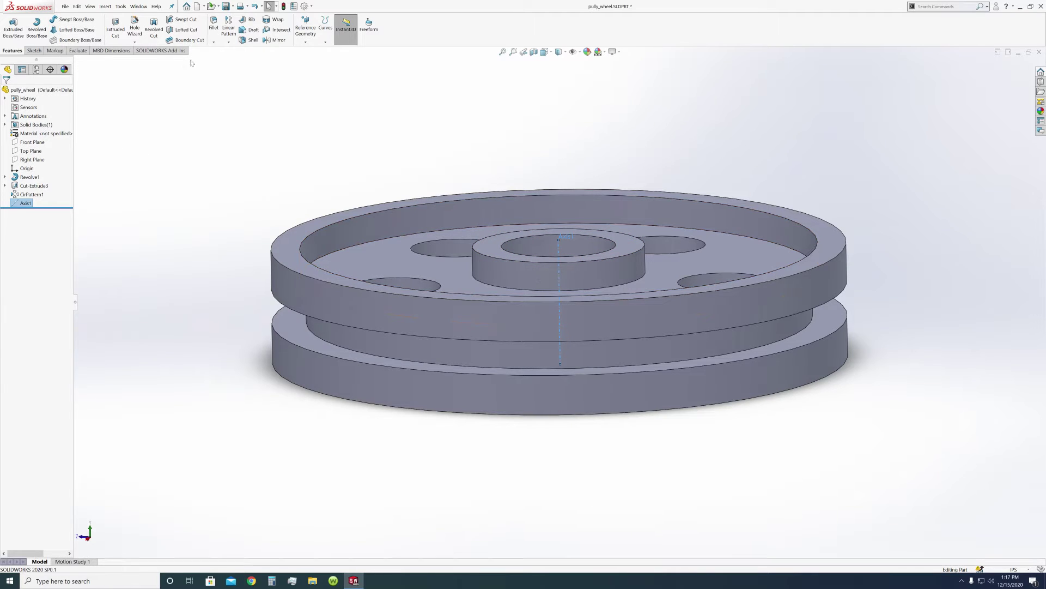
Step: Measure the hub and rim top faces with the Measure tool, totalling 1.18 in²
click(77, 50)
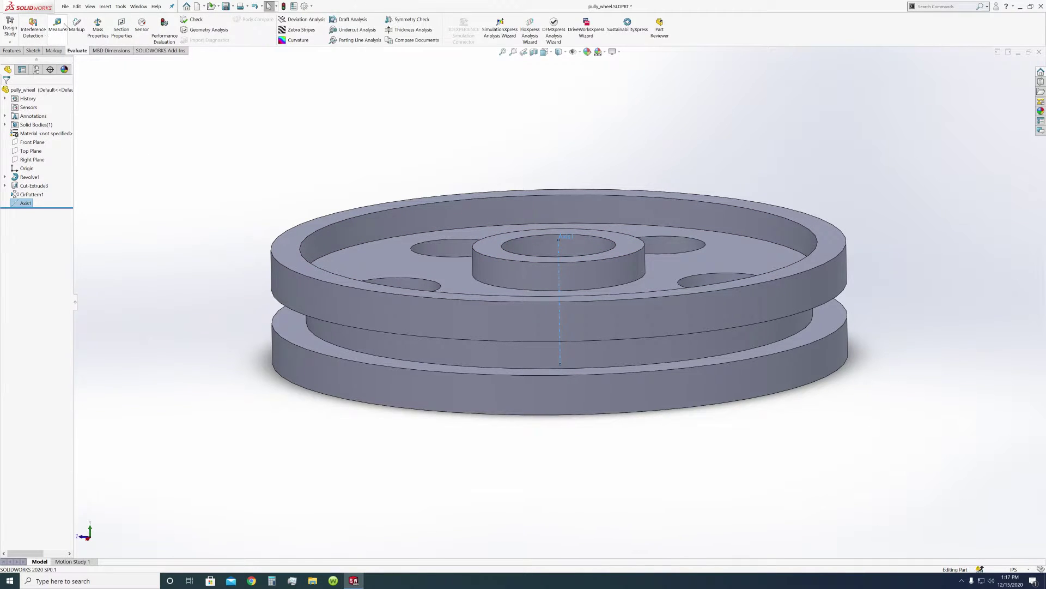
click(57, 24)
click(491, 246)
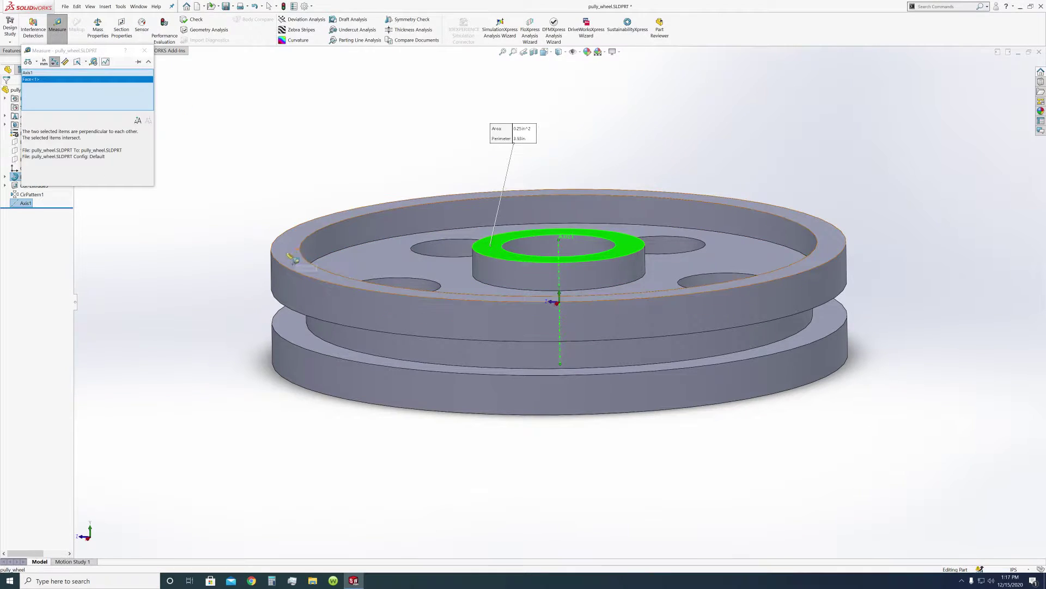
click(289, 256)
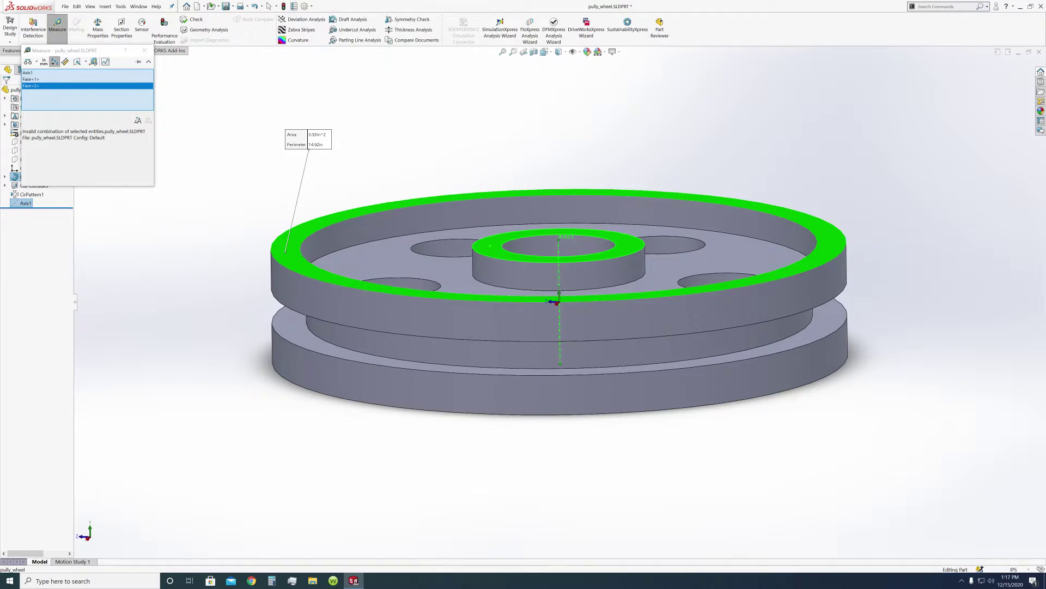
click(559, 332)
middle_drag(559, 332, 545, 261)
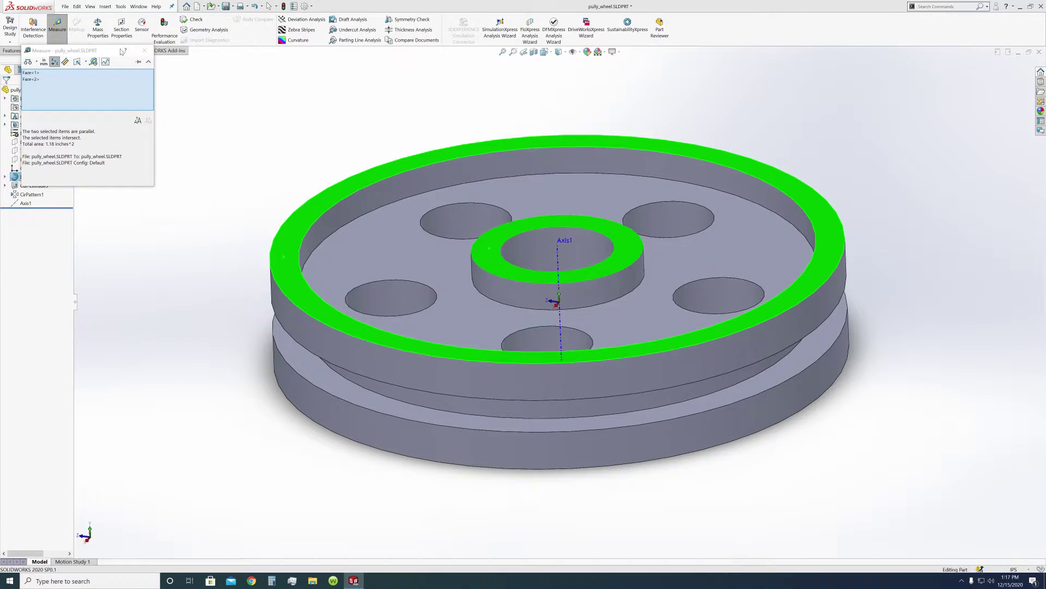
mouse_move(234, 160)
middle_down()
mouse_move(243, 155)
mouse_move(234, 151)
mouse_move(240, 163)
middle_up()
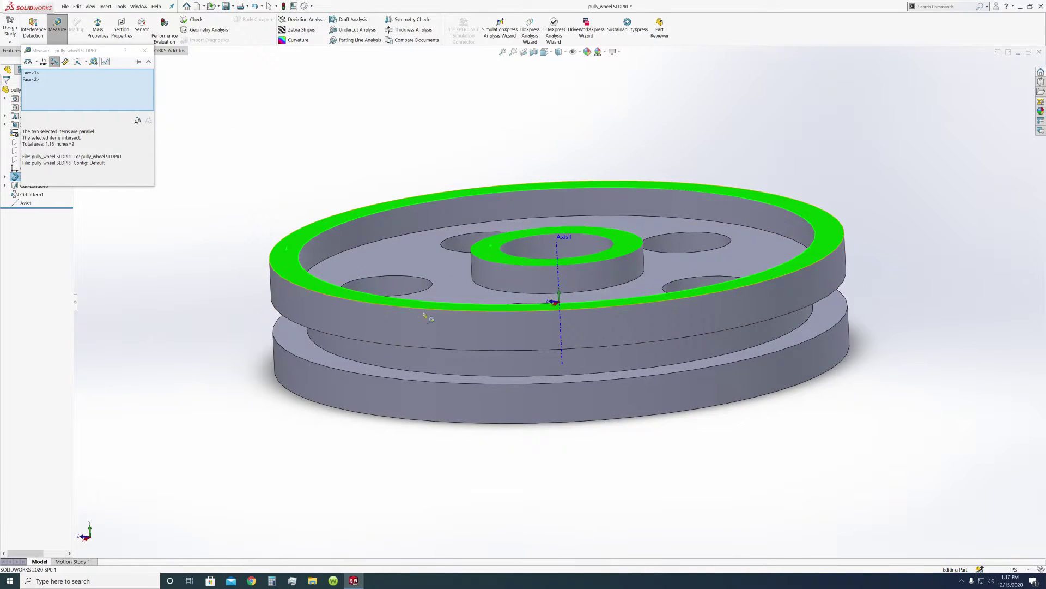
Step: Close Measure, clear the face selection and switch to the Front view
click(144, 51)
click(539, 62)
click(544, 52)
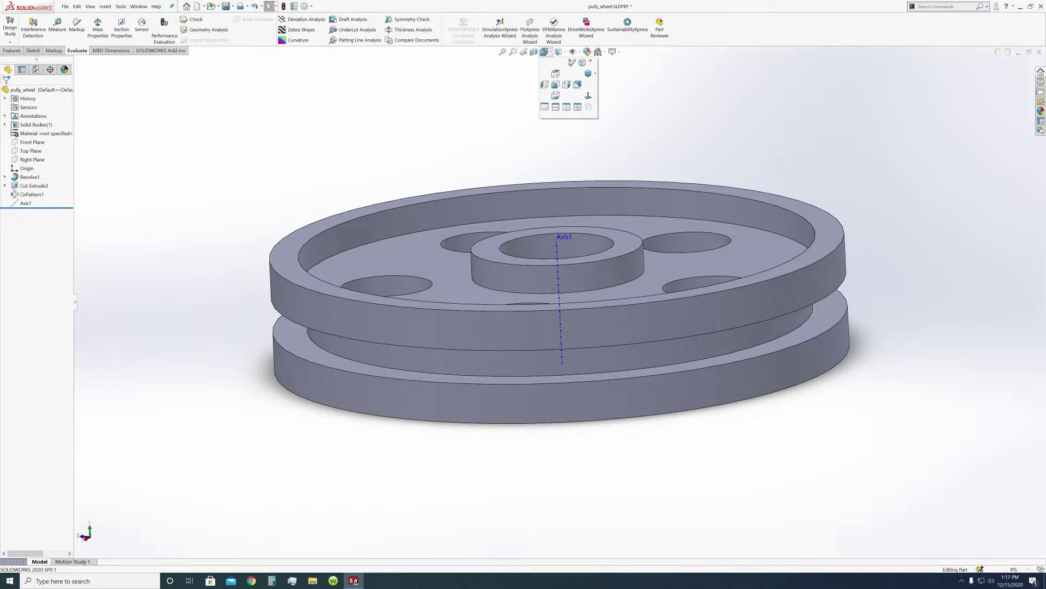
click(555, 84)
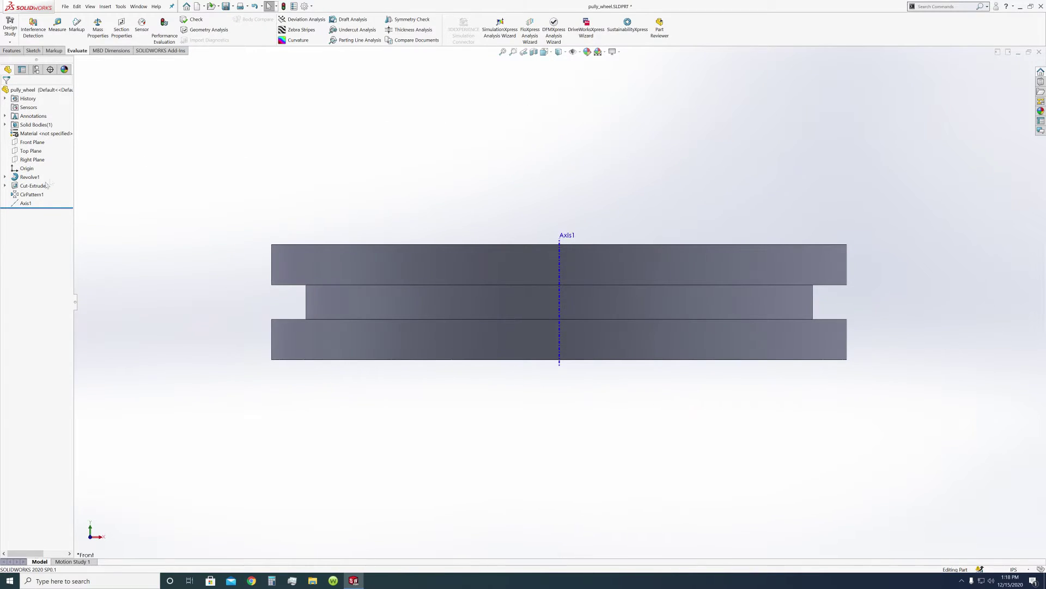
Step: Edit Revolve1's profile sketch and select its 0.50 dimension
click(5, 176)
click(34, 185)
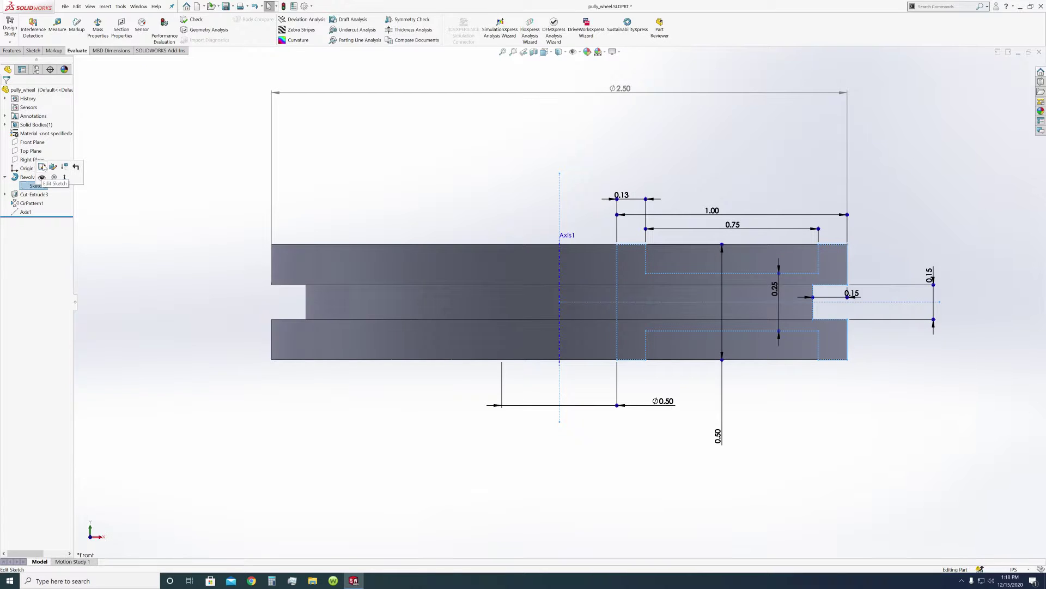
click(42, 167)
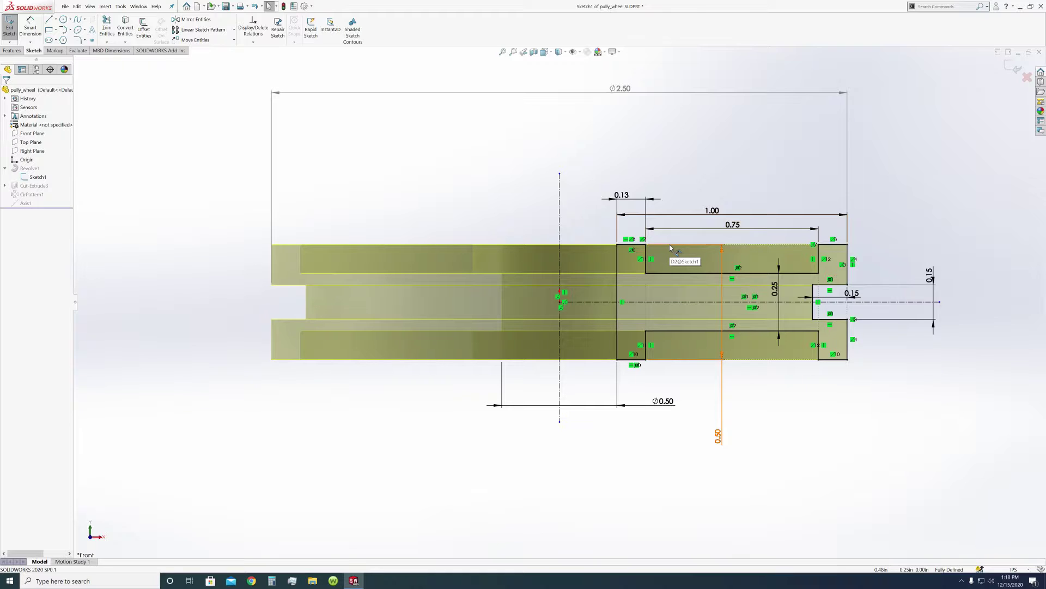
click(719, 436)
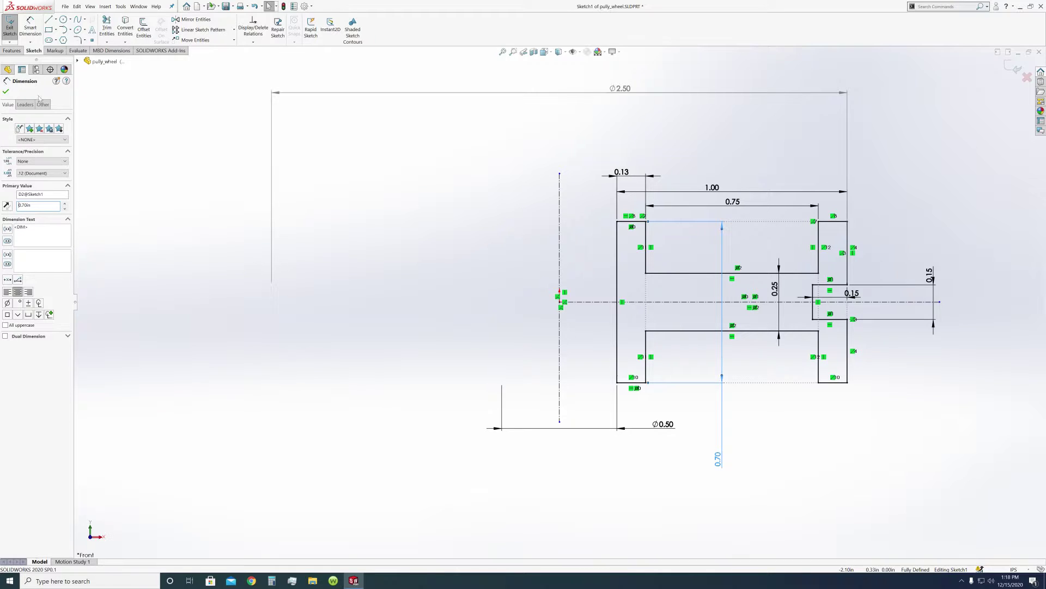
Step: Delete the coincident and collinear relations on the right short edges of the profile
click(814, 223)
key(Delete)
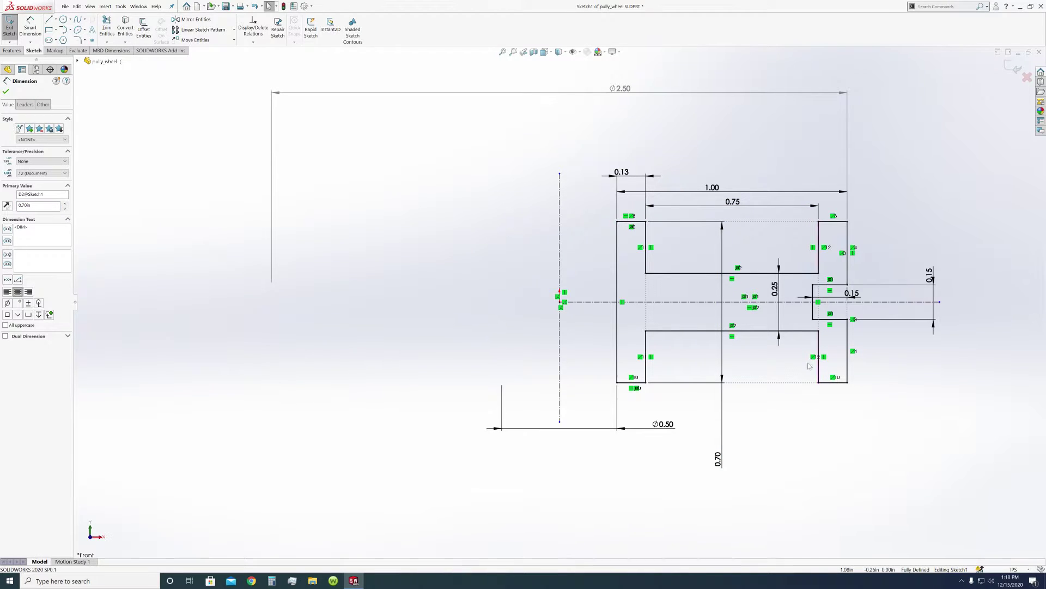
click(838, 381)
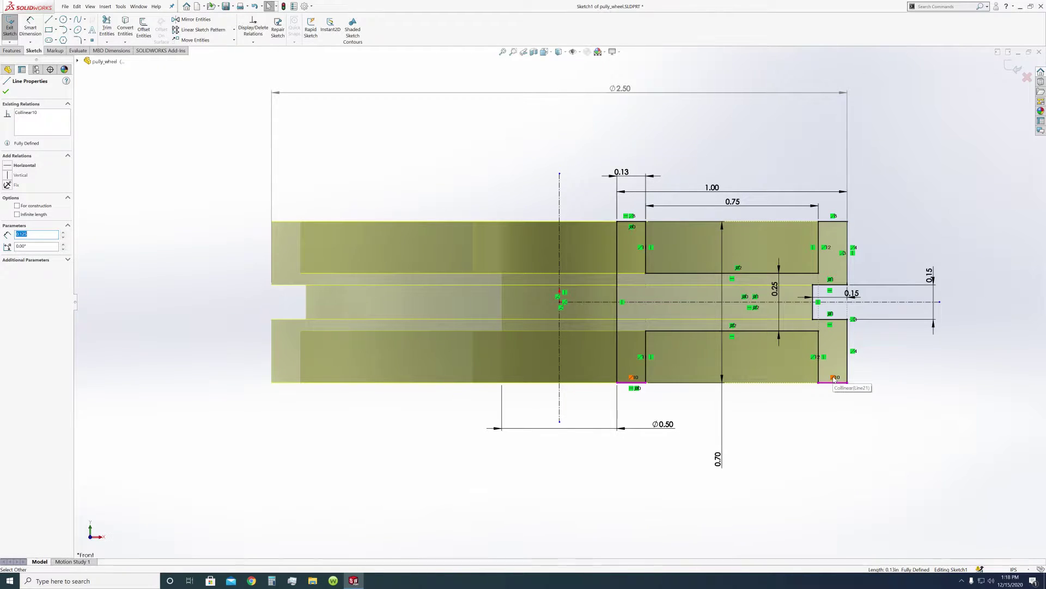
click(851, 434)
key(Delete)
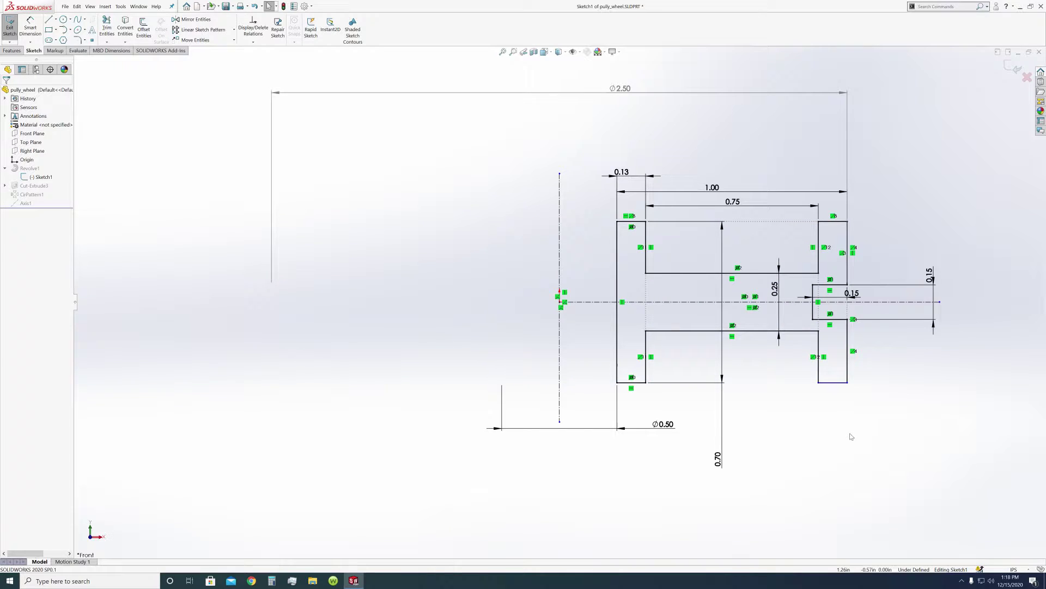
click(833, 216)
key(Delete)
click(839, 382)
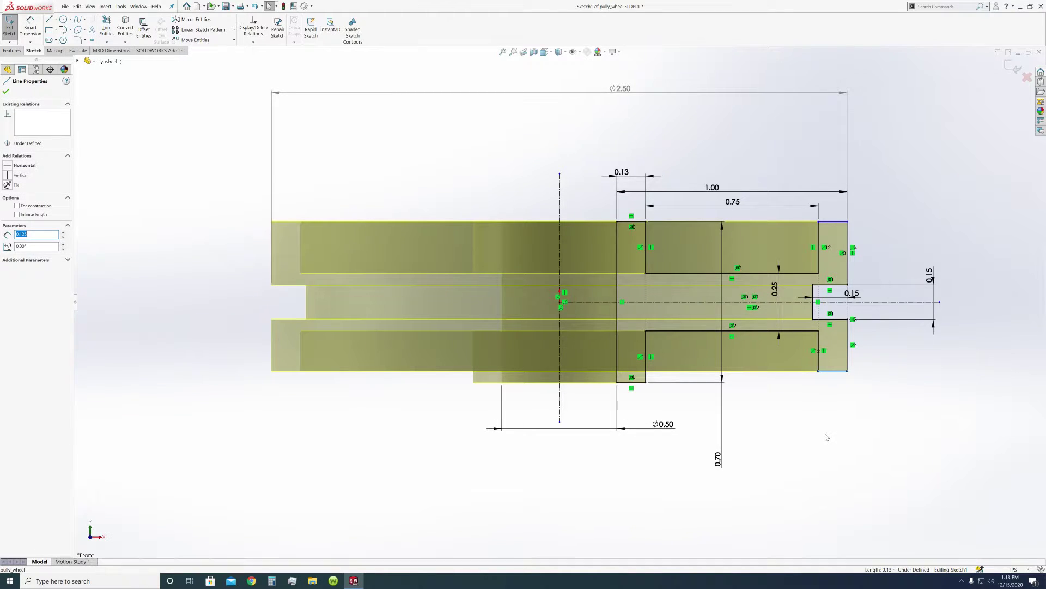
key(ctrl+z)
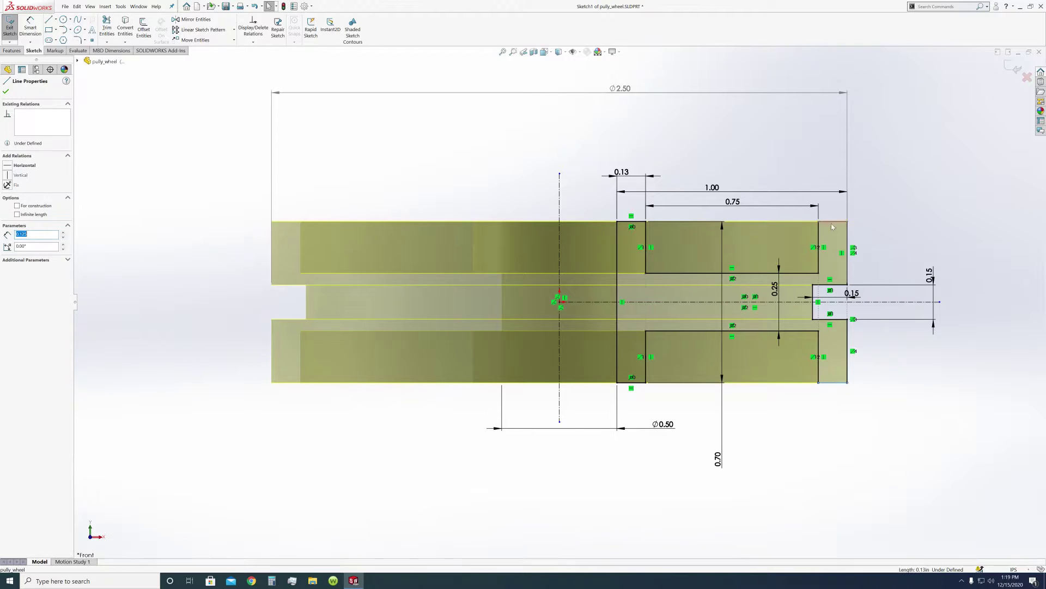
Step: Make the right short edges symmetric about the centreline and pull them inward
ctrl+click(832, 222)
ctrl+click(842, 302)
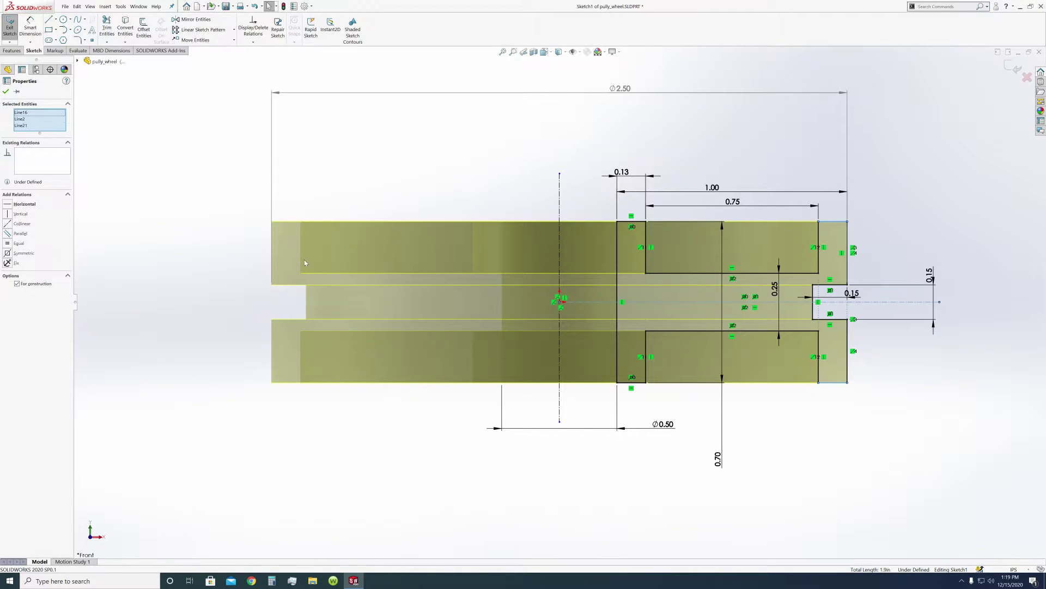
click(7, 252)
click(817, 472)
drag(832, 223, 832, 242)
Step: Dimension the right short edge with a 0.5 height
click(30, 28)
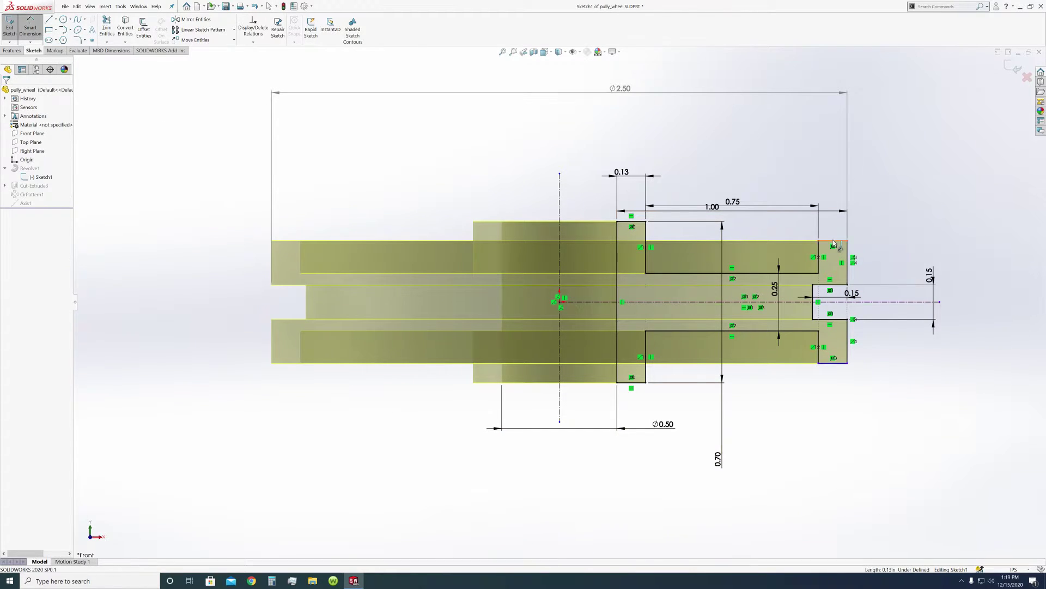
click(833, 362)
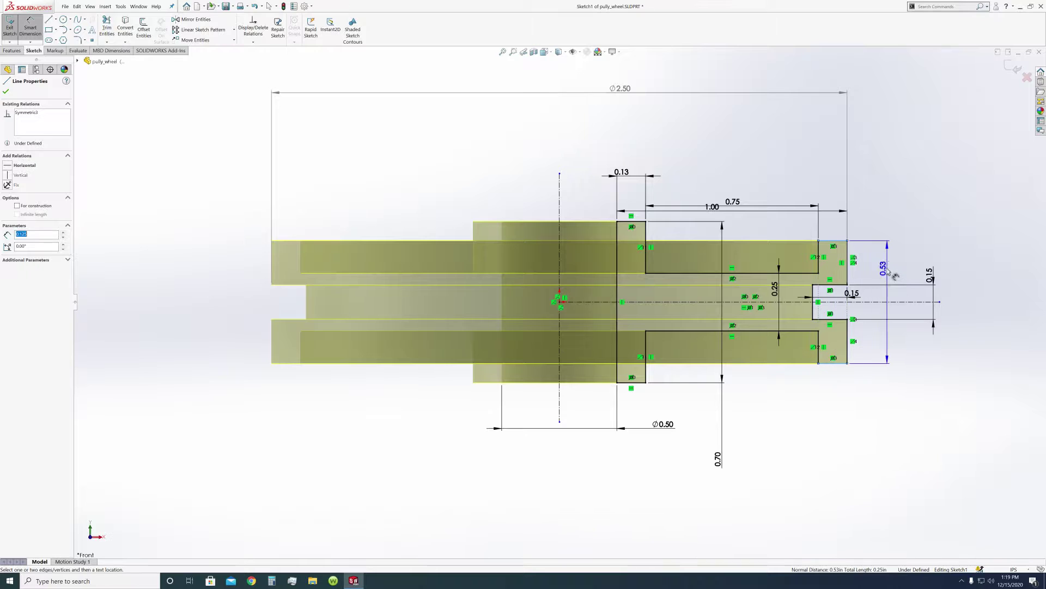
click(896, 337)
text(0.50in)
key(Return)
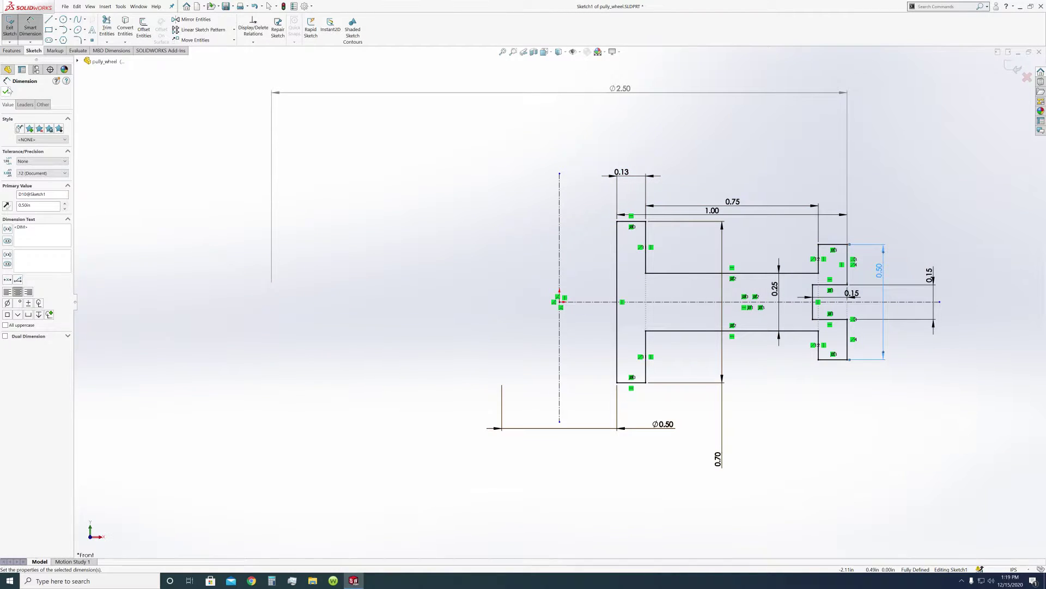
click(7, 91)
Step: Change the 0.70 dimension's primary value to 0.6
click(723, 443)
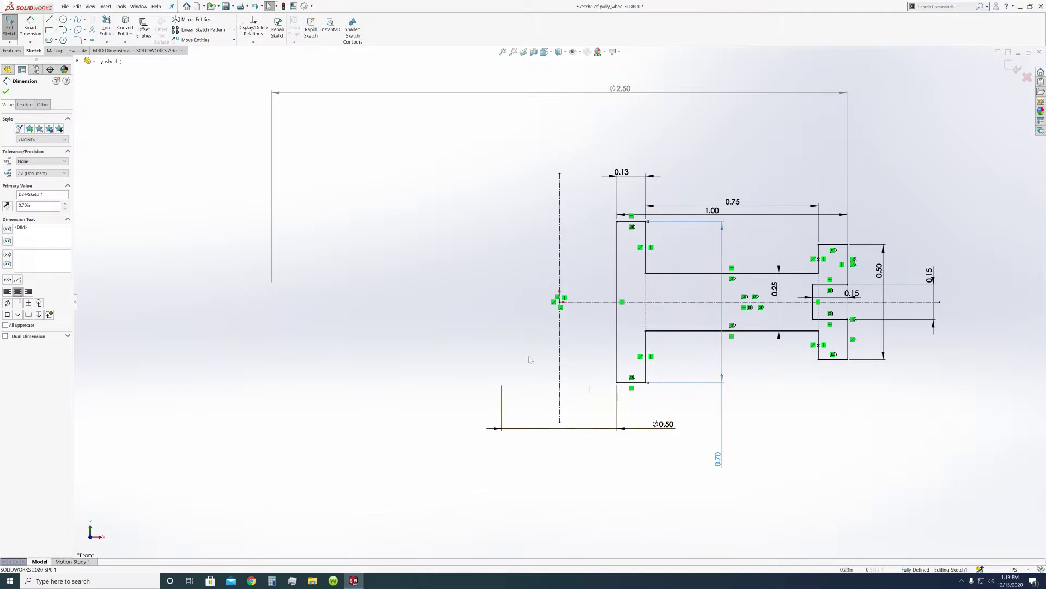
double_click(24, 205)
text(0.6)
key(Return)
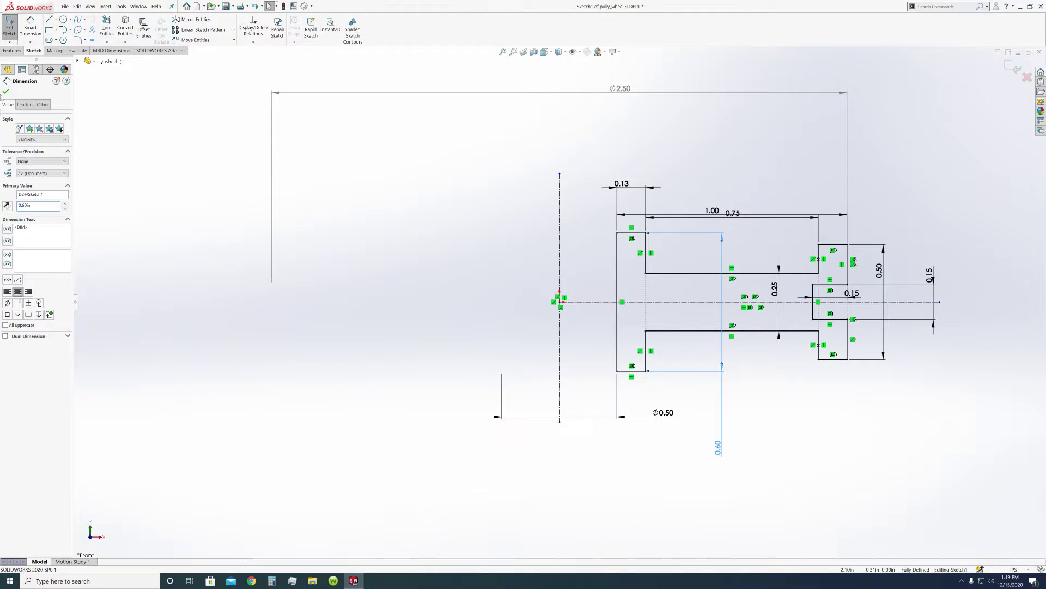
click(6, 91)
Step: Exit the sketch and return the pulley to an isometric view
click(1014, 66)
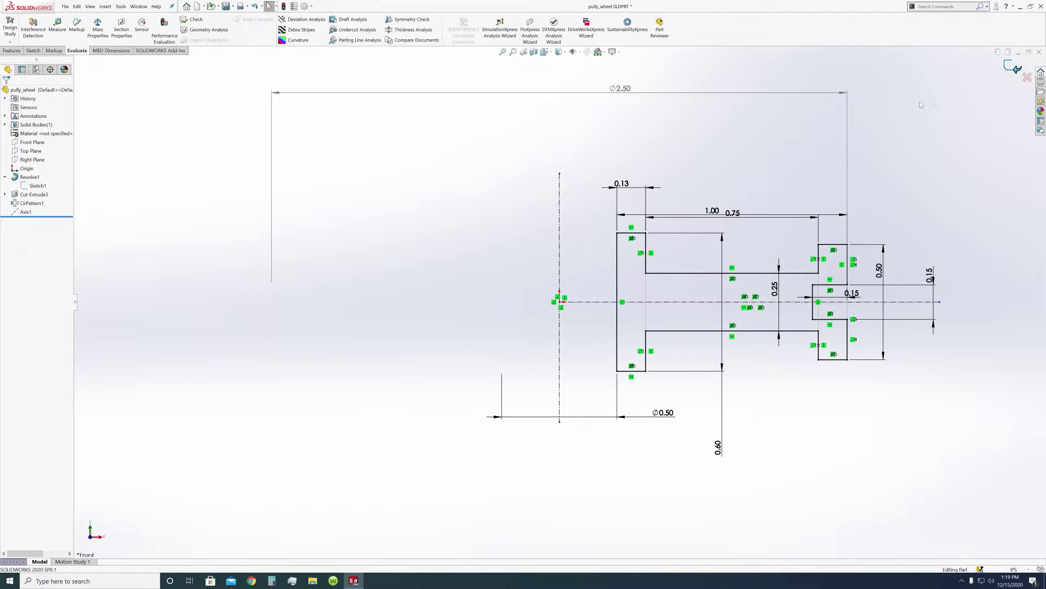
mouse_move(675, 131)
middle_down()
mouse_move(554, 164)
mouse_move(549, 182)
mouse_move(535, 161)
mouse_move(558, 364)
middle_up()
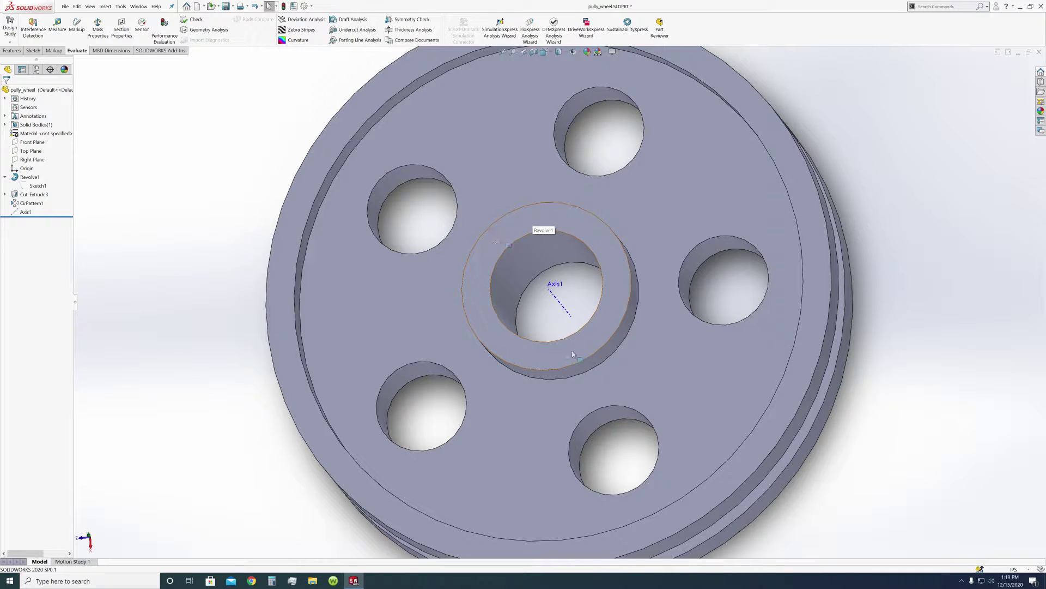
middle_drag(578, 351, 648, 207)
key(ctrl+7)
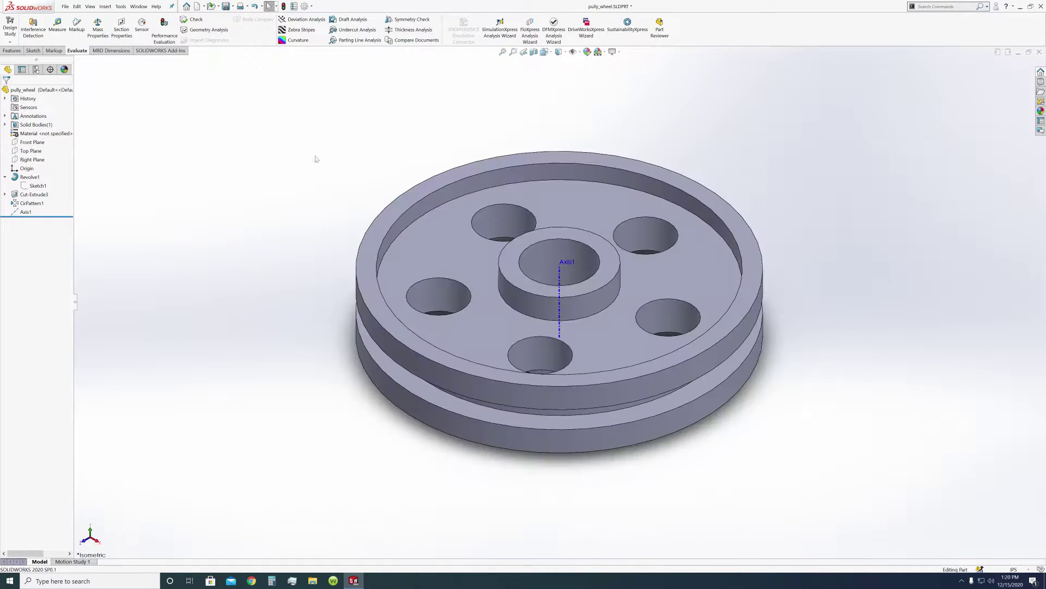
Step: Edit CirPattern1 and raise its instances from 5 to 7
click(33, 203)
click(38, 181)
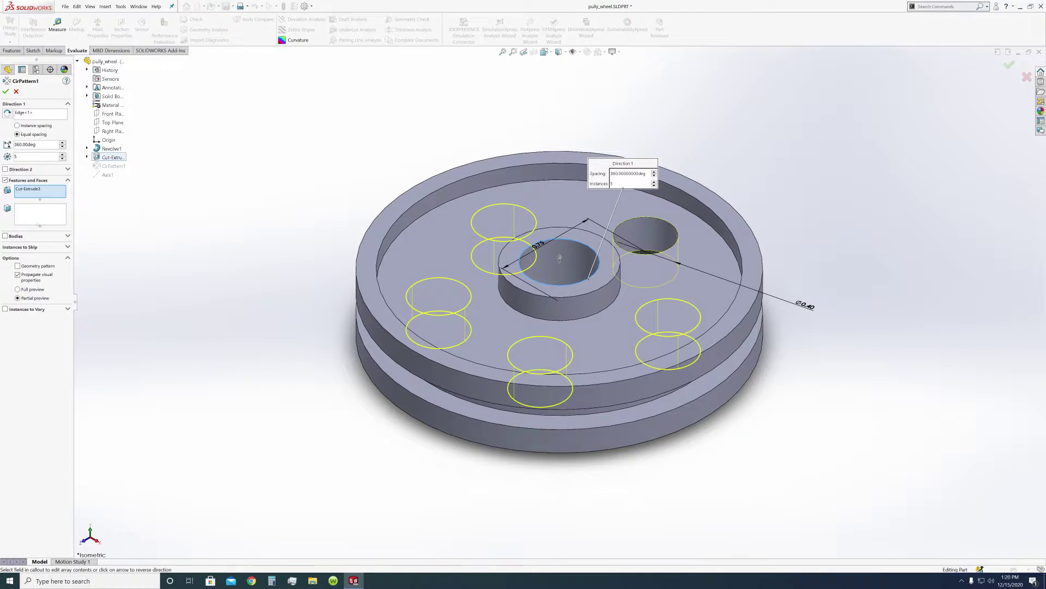
click(63, 155)
click(63, 155)
click(5, 91)
Step: Reopen CirPattern1 and raise its instances to 8
middle_drag(284, 207, 308, 273)
right_click(34, 203)
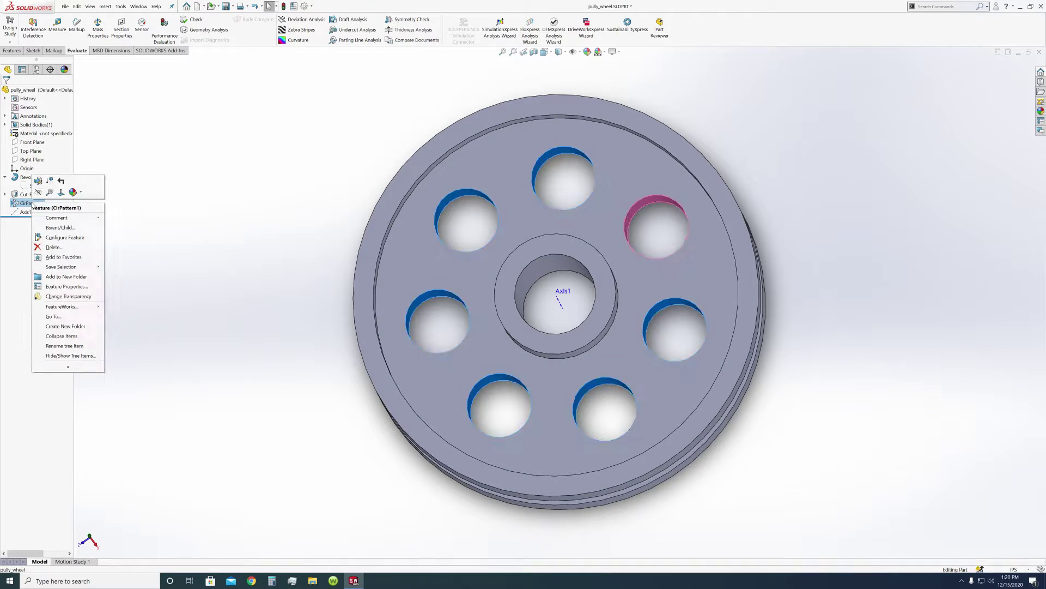
click(37, 187)
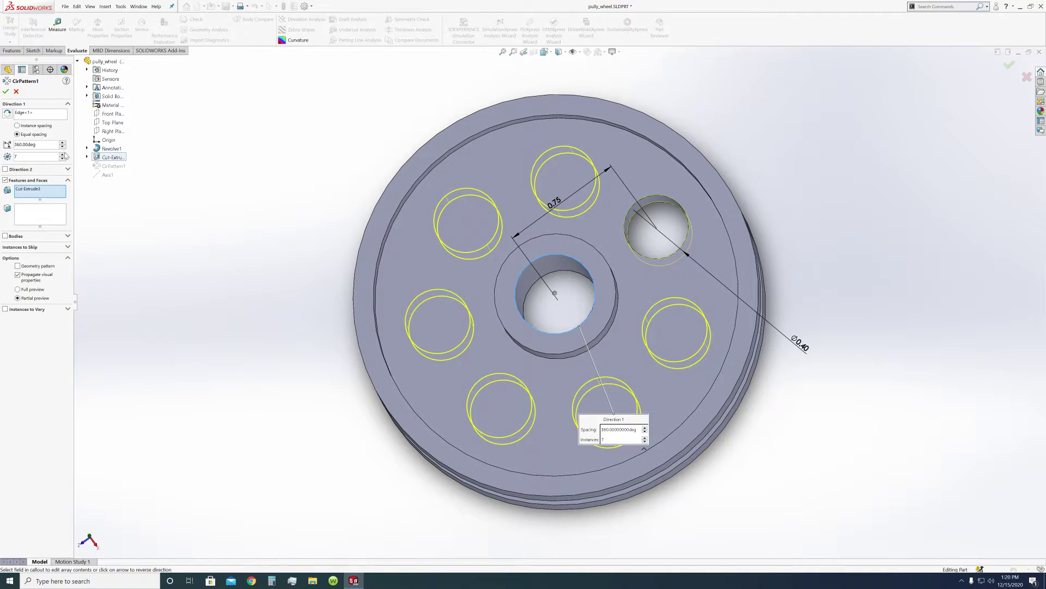
click(62, 155)
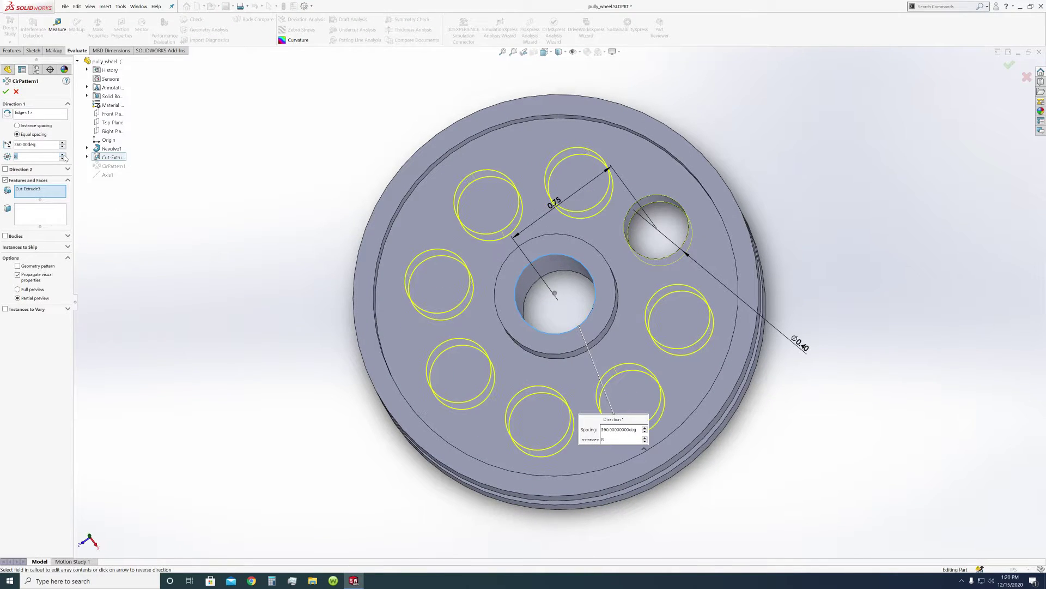
click(5, 92)
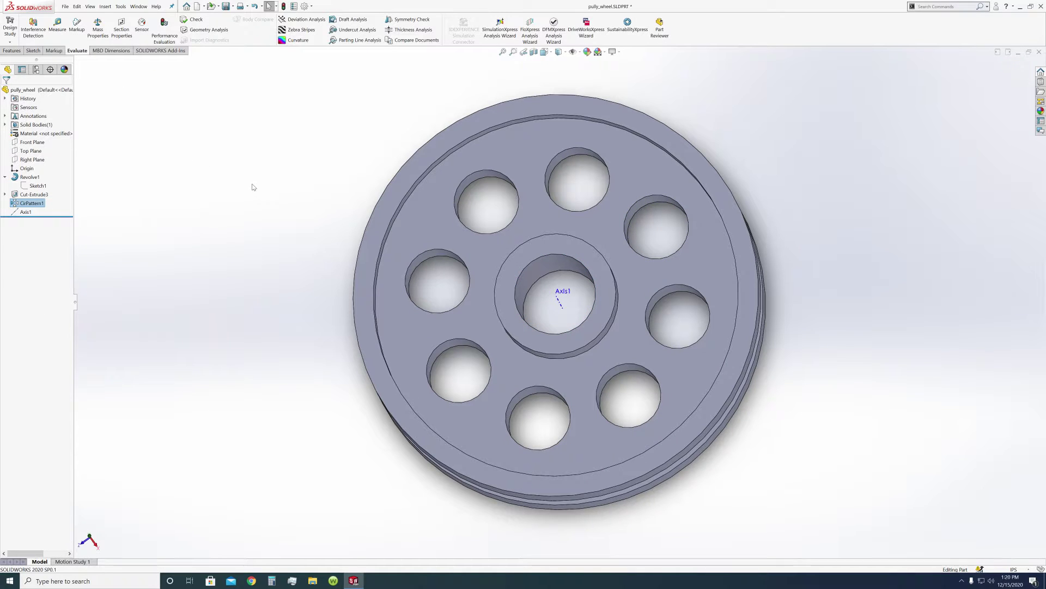
Step: Turn the pulley to Isometric view and save pully_wheel with Ctrl+S
click(544, 52)
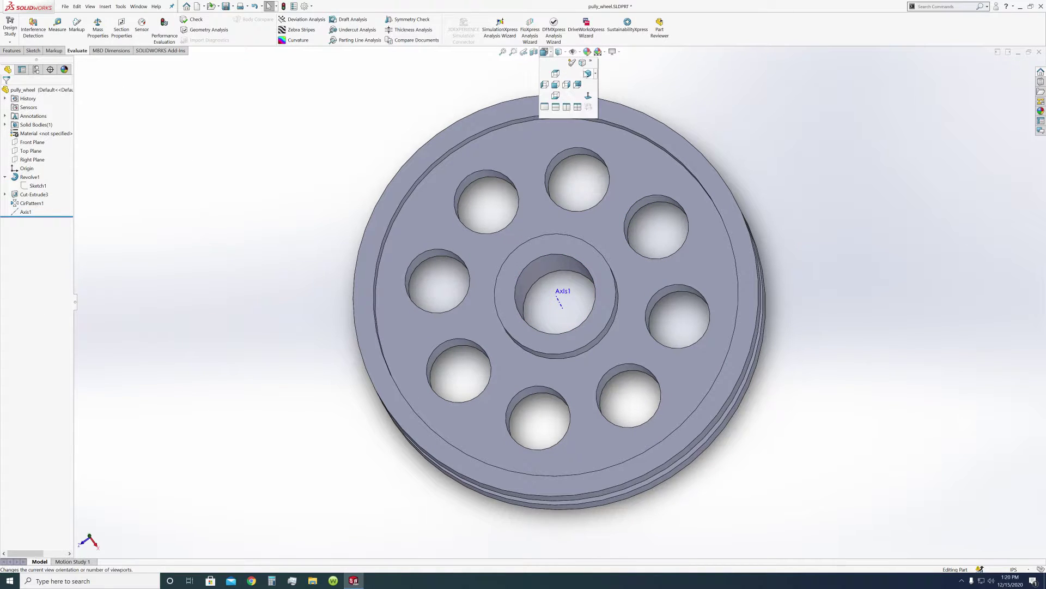
click(588, 73)
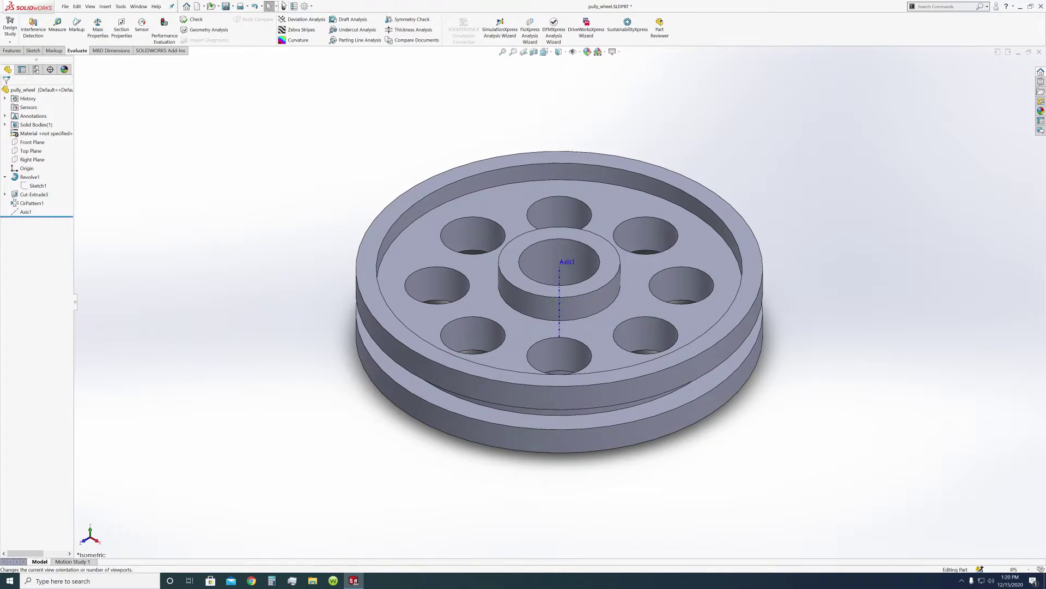
key(ctrl+s)
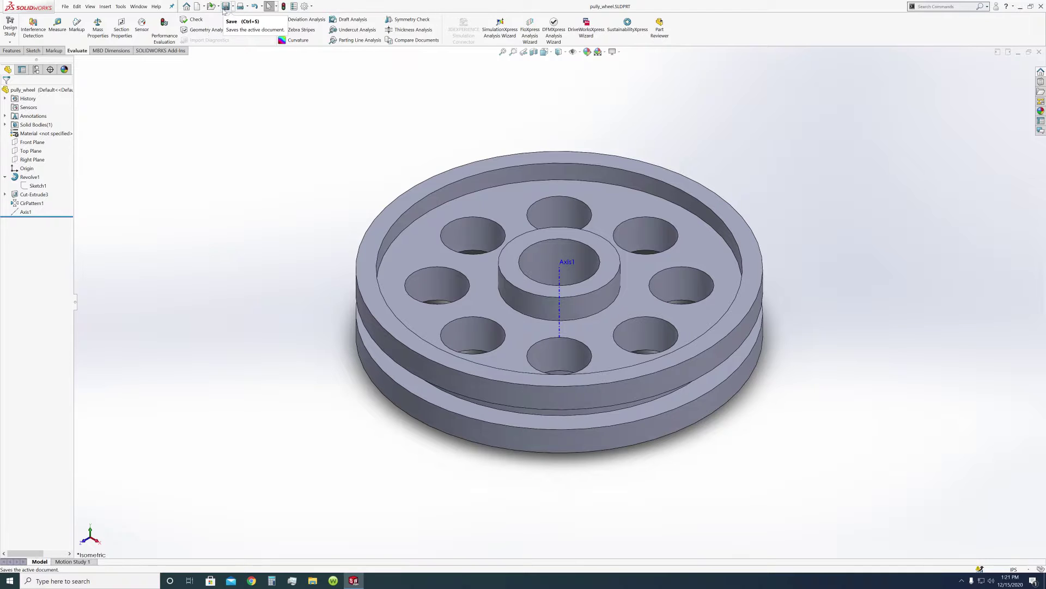
Step: Create a new Part document, then switch back to the pully_wheel window
click(197, 6)
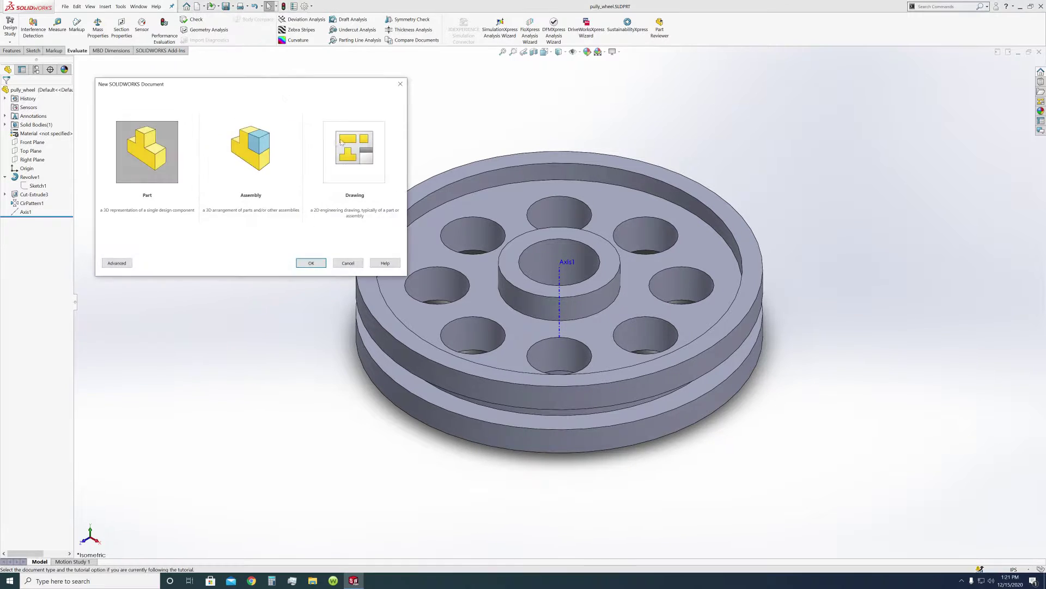
click(315, 263)
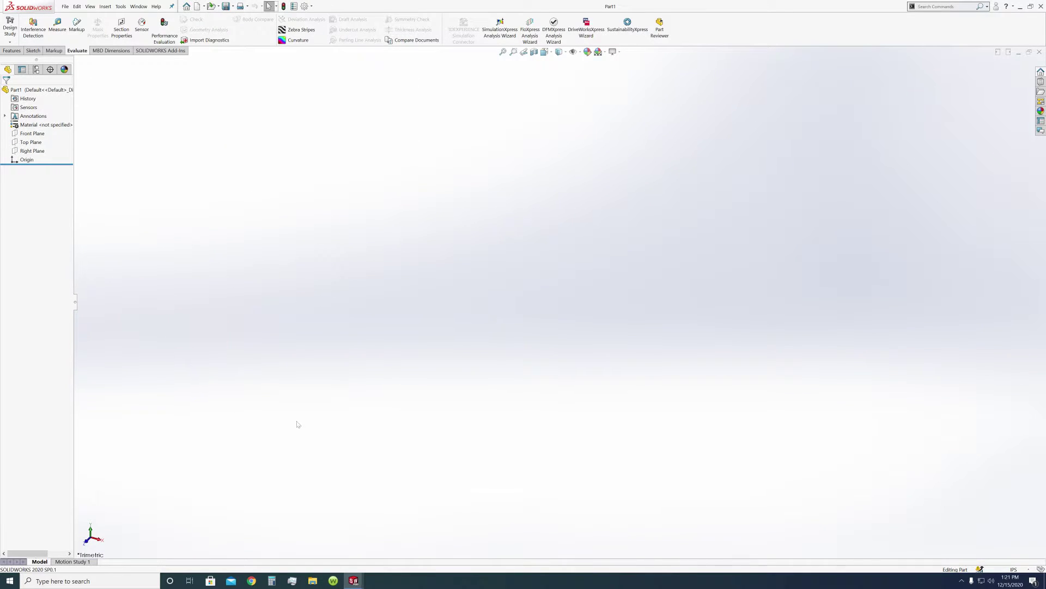
click(354, 580)
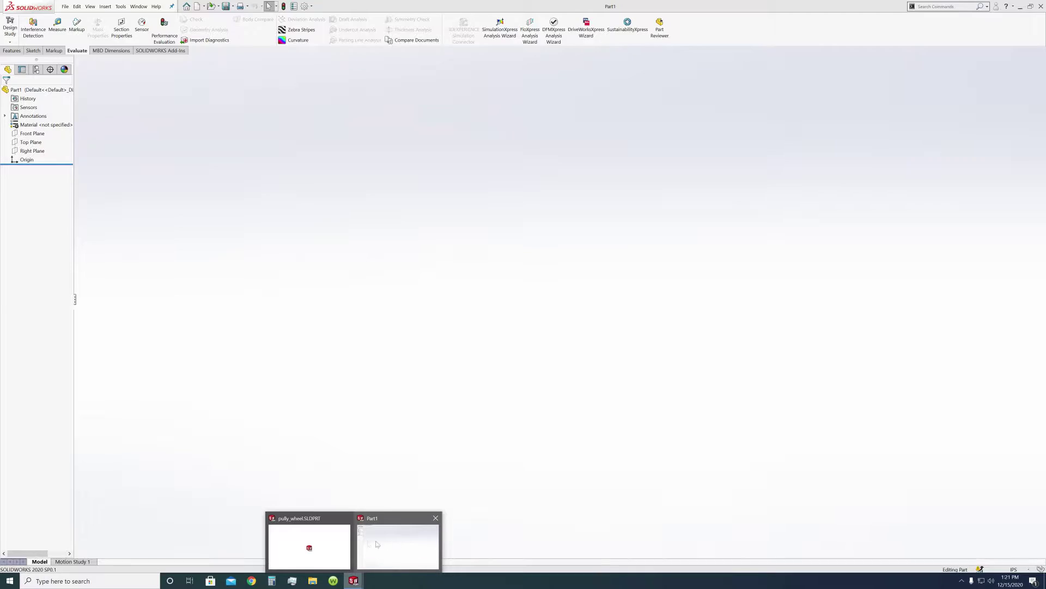
click(324, 543)
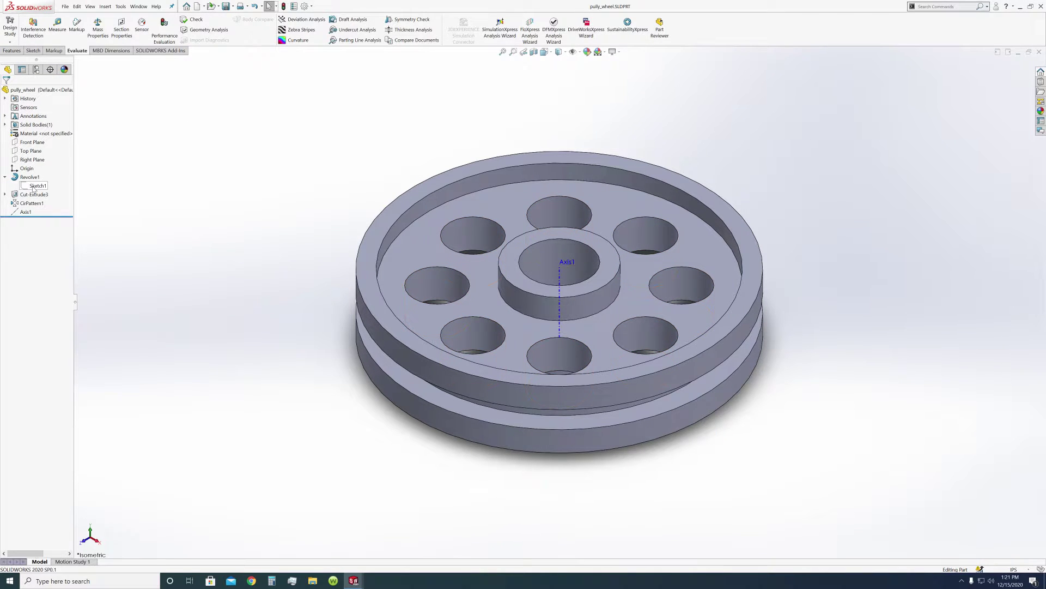
Step: Show the pulley's Sketch1 dimensions, then return to the empty Part1
click(34, 186)
mouse_move(265, 168)
middle_down()
mouse_move(297, 122)
mouse_move(248, 228)
middle_up()
mouse_move(355, 581)
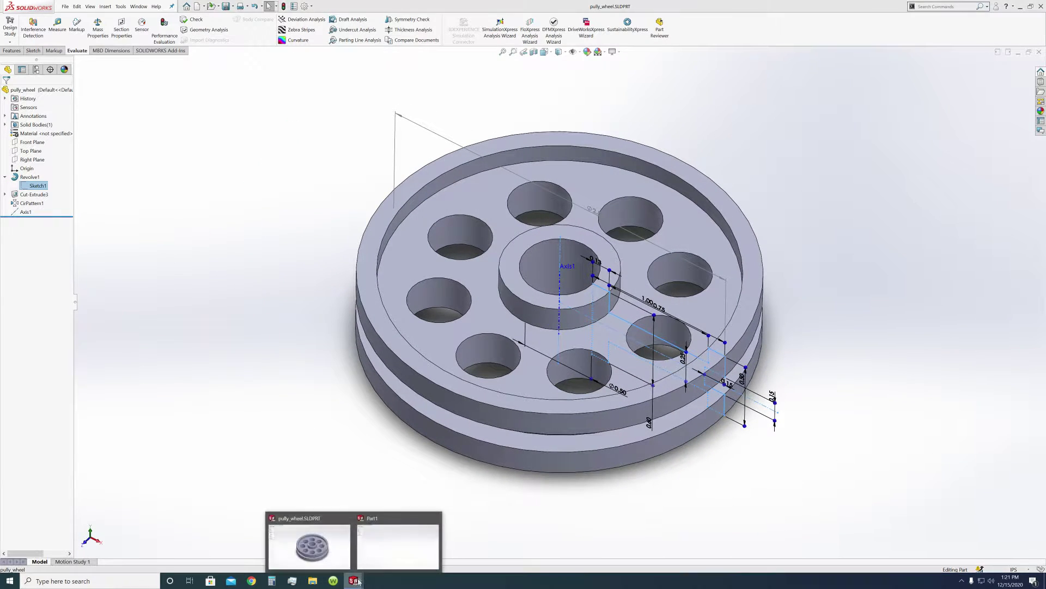
click(388, 544)
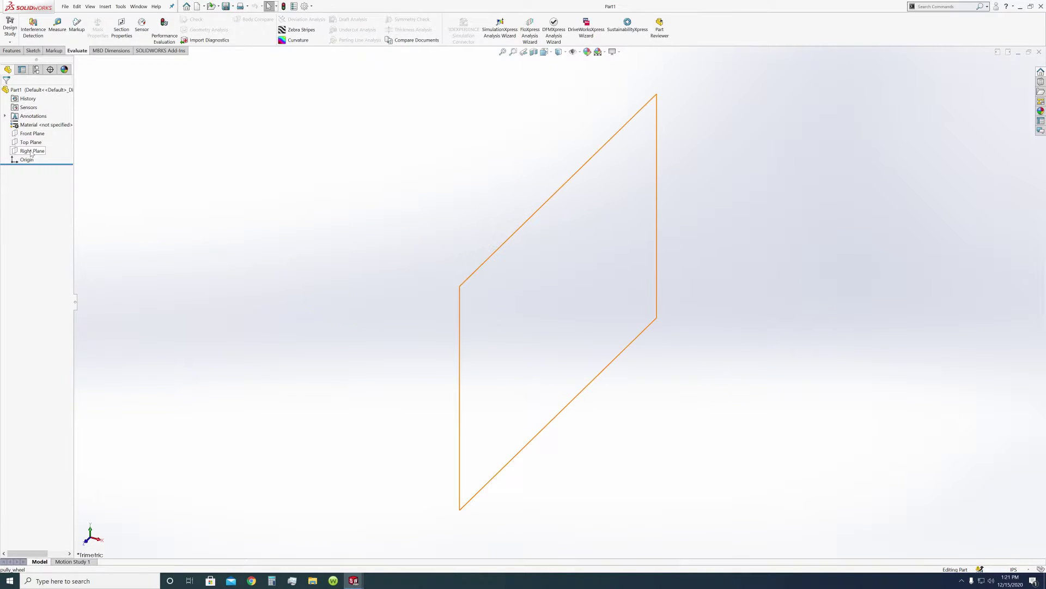
Step: Open a new sketch on Part1's Front Plane
click(30, 133)
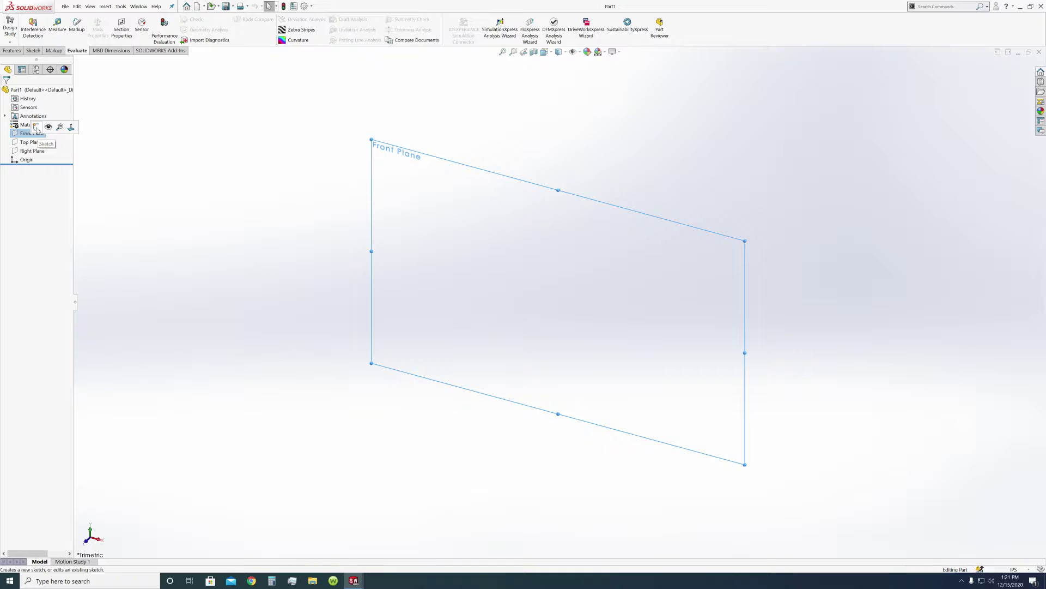
click(37, 127)
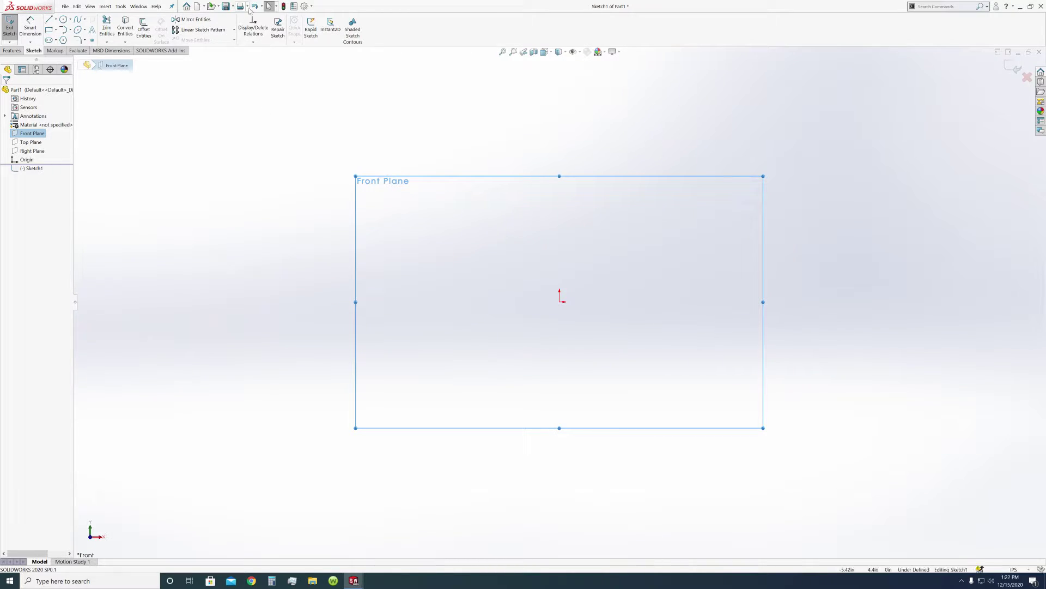
Step: Open the pully assembly, rebuild it and set an isometric view
click(218, 6)
click(235, 18)
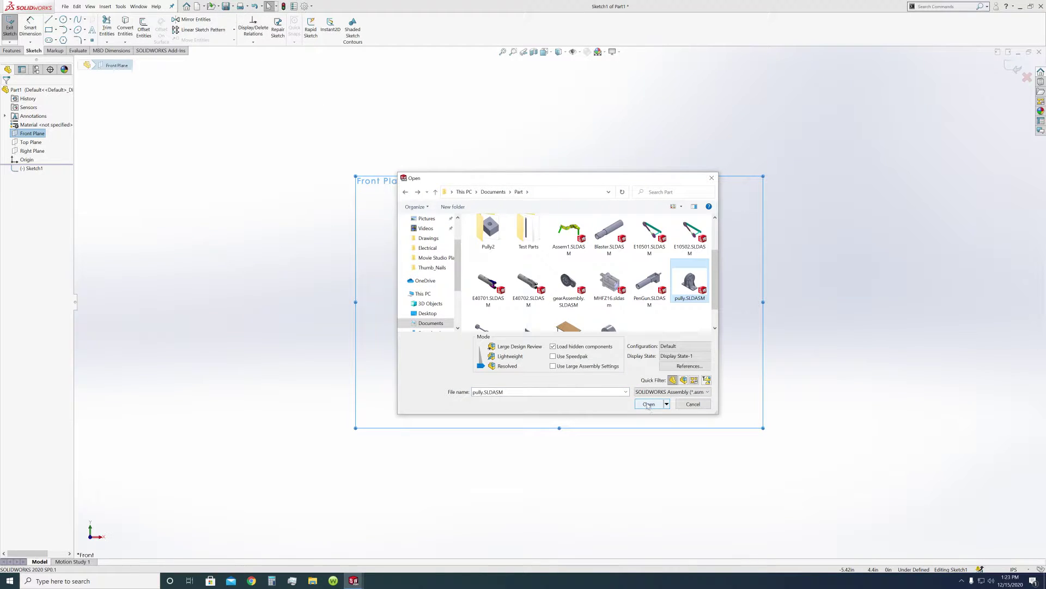
click(646, 404)
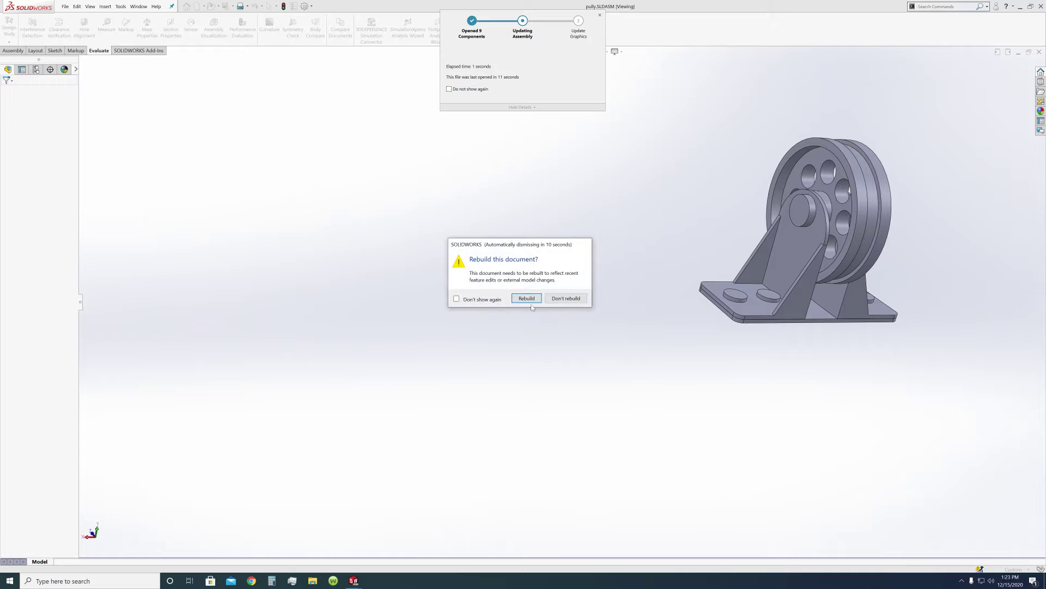
click(536, 299)
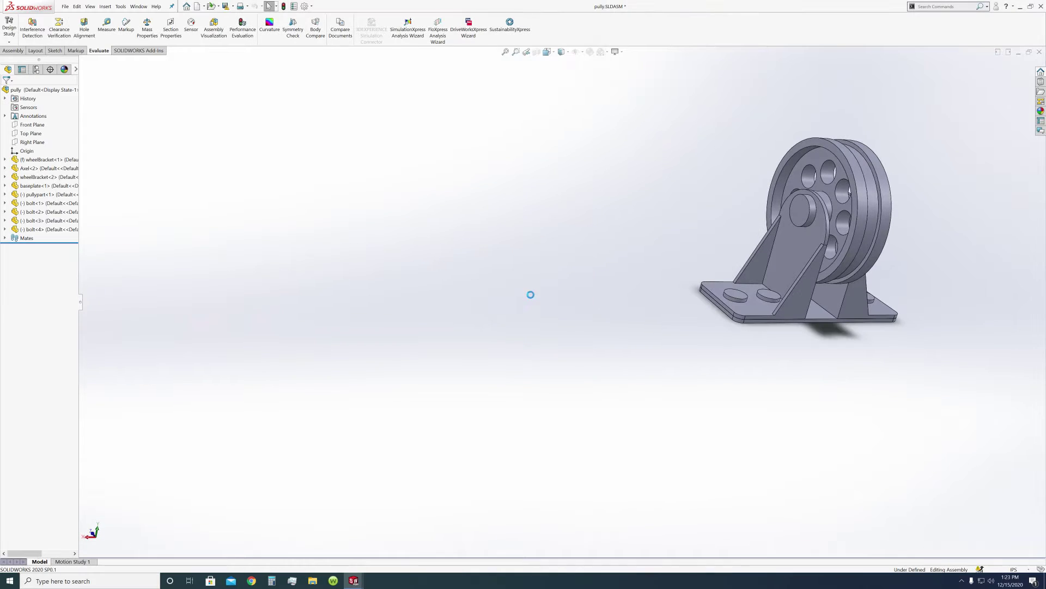
click(547, 52)
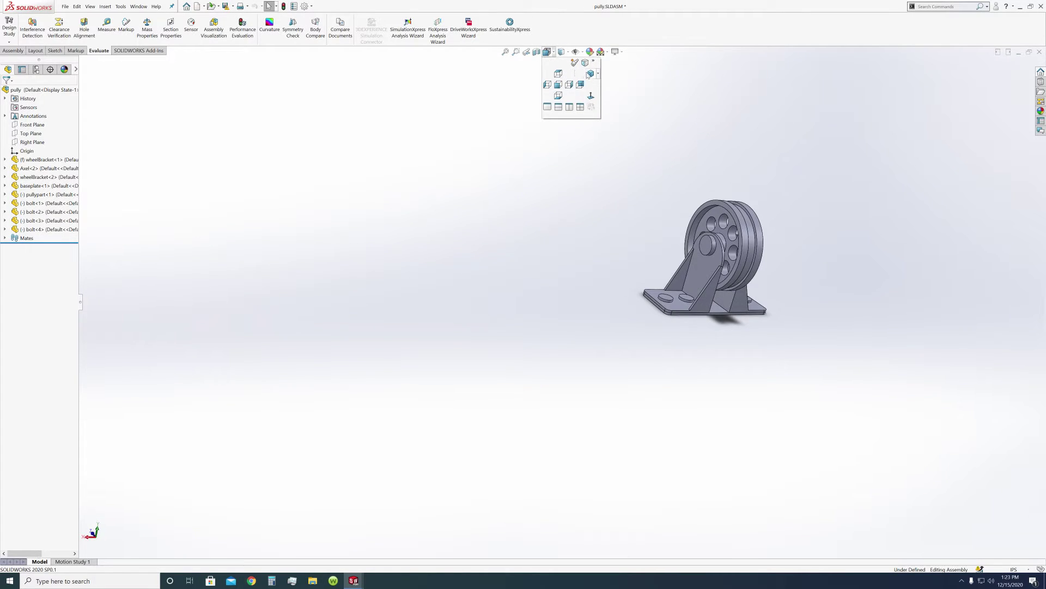
click(589, 74)
Step: Zoom and orbit around the assembly to examine the pulley wheel's holes
middle_drag(418, 313, 654, 349)
scroll(654, 343, down, 8)
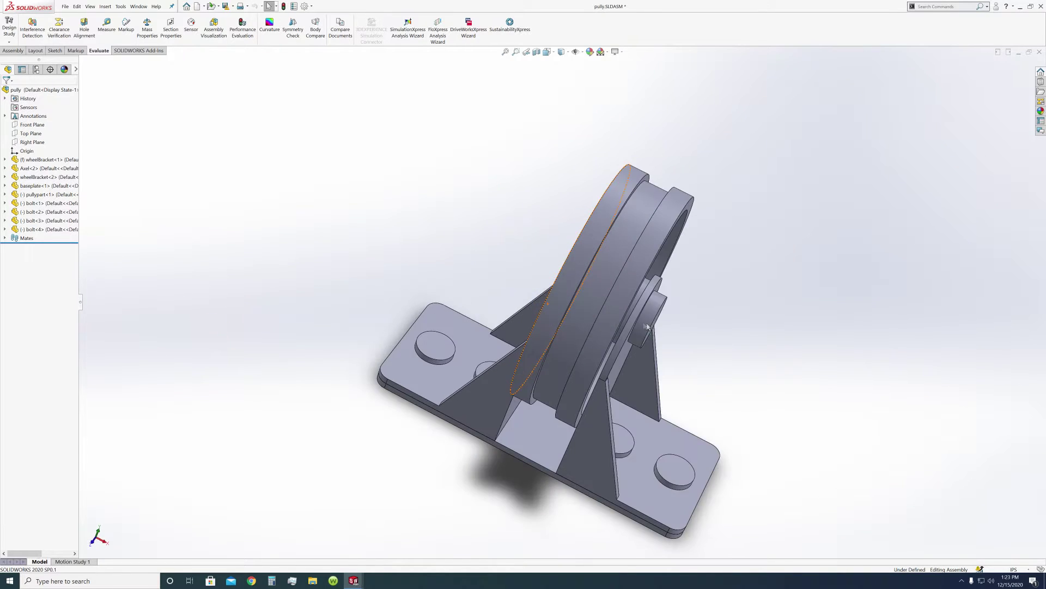
middle_drag(642, 242, 633, 204)
scroll(629, 246, down, 5)
scroll(633, 204, up, 10)
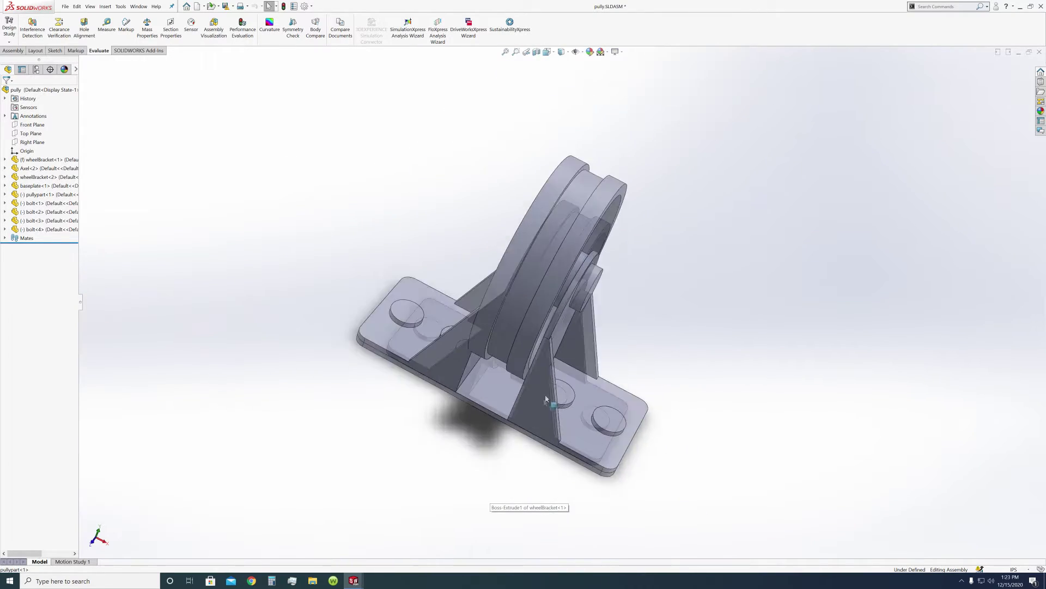
scroll(518, 348, down, 10)
middle_drag(528, 336, 497, 311)
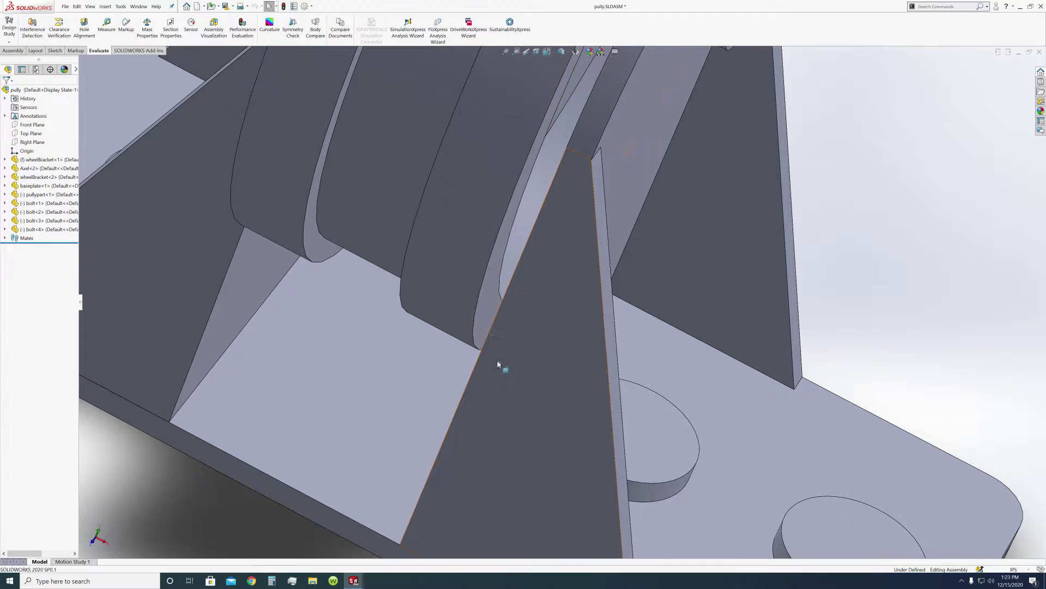
scroll(485, 316, up, 10)
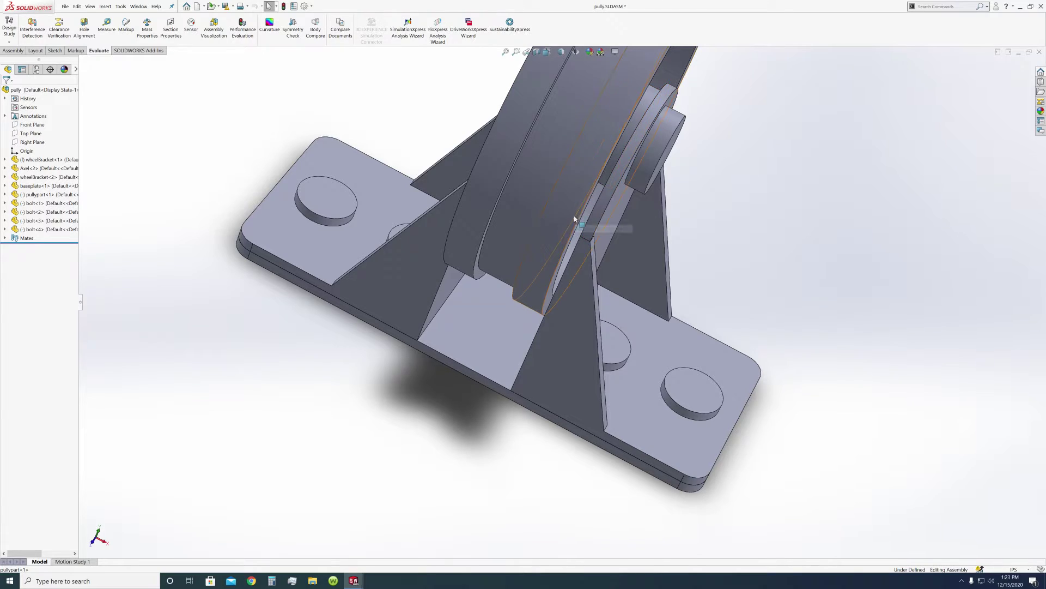
middle_drag(572, 217, 604, 298)
scroll(603, 298, up, 5)
scroll(528, 218, down, 10)
scroll(564, 247, up, 5)
scroll(545, 229, down, 10)
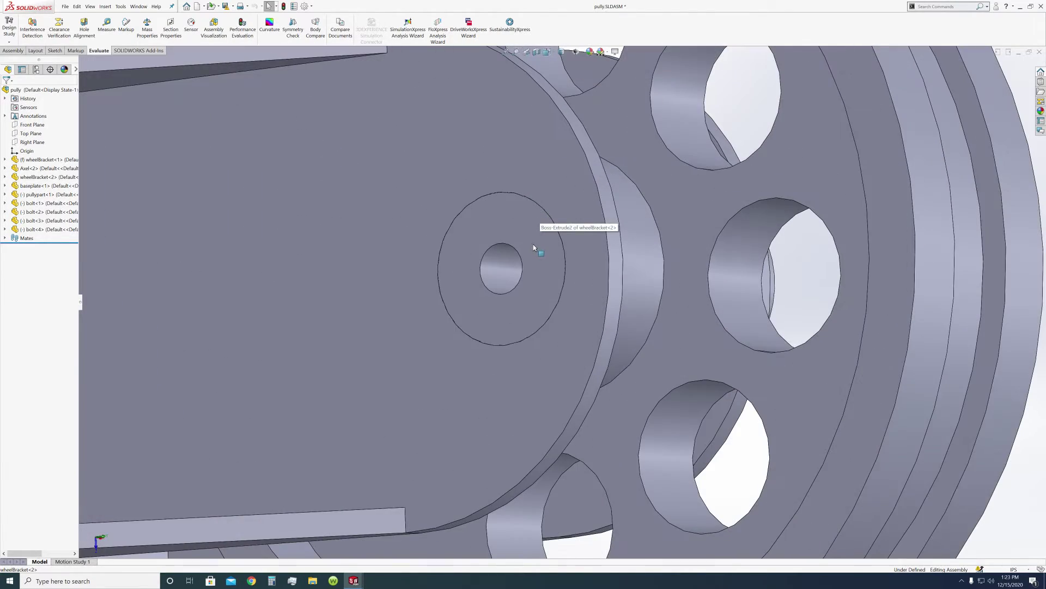
Step: Orbit to check the pulley rim's sides and depth, finishing in isometric view
middle_drag(553, 267, 528, 284)
scroll(602, 298, up, 10)
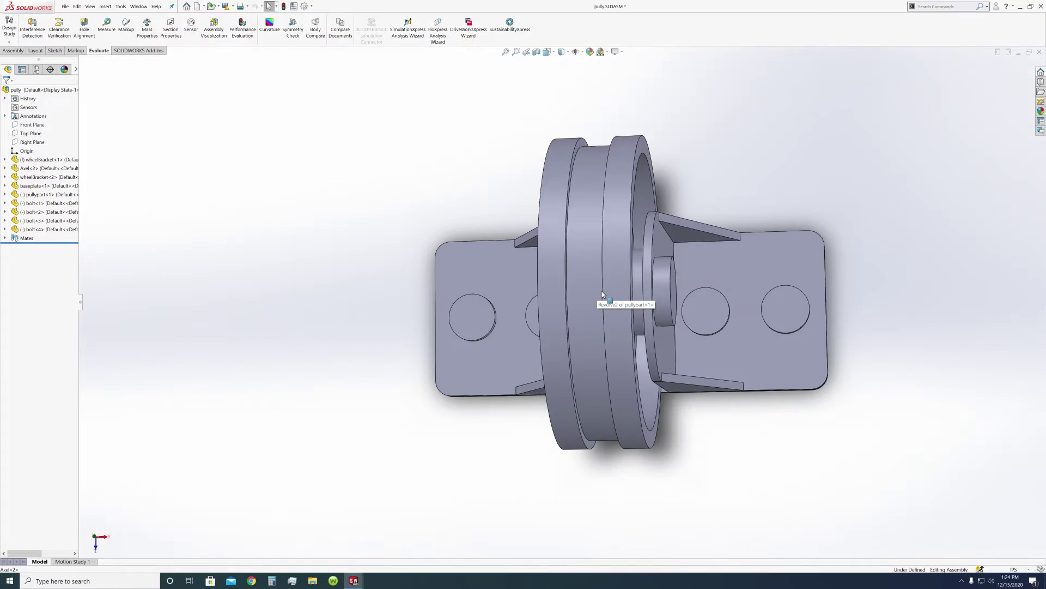
middle_drag(603, 299, 718, 309)
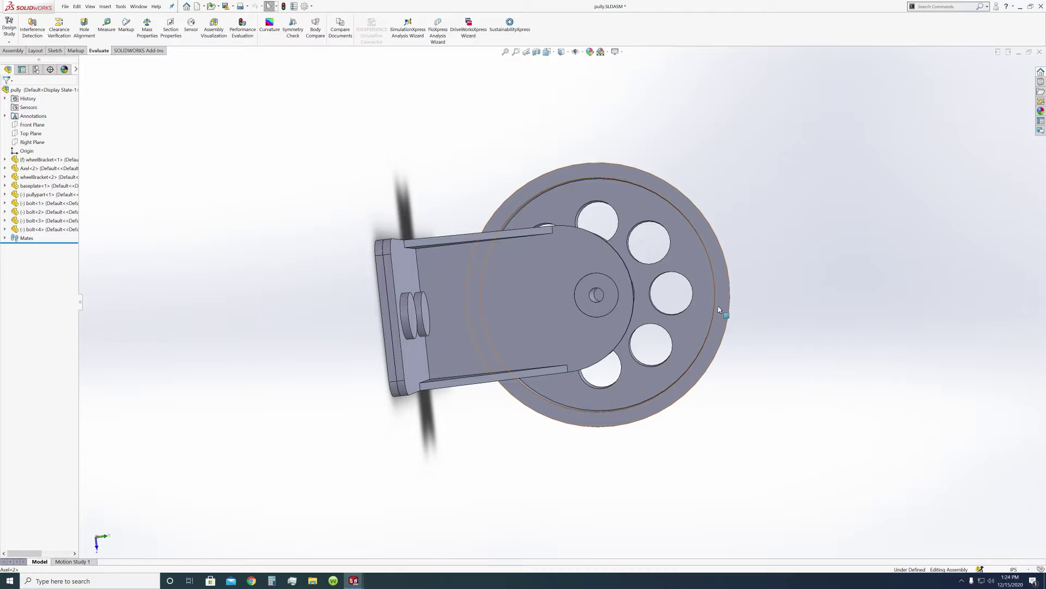
scroll(718, 310, down, 2)
middle_drag(718, 310, 587, 335)
scroll(558, 293, down, 2)
scroll(559, 293, up, 5)
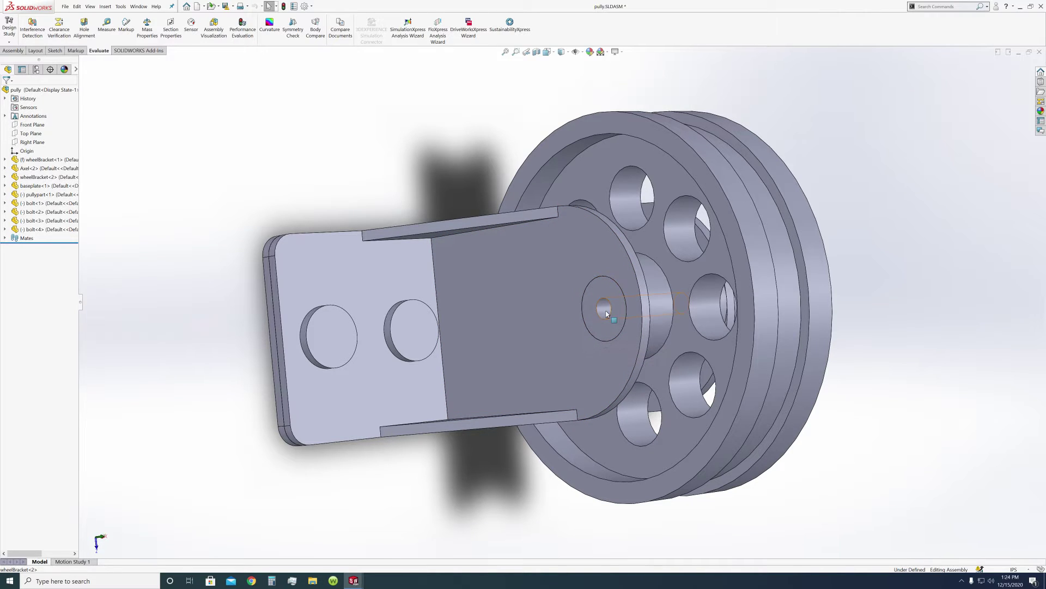
middle_drag(744, 306, 780, 307)
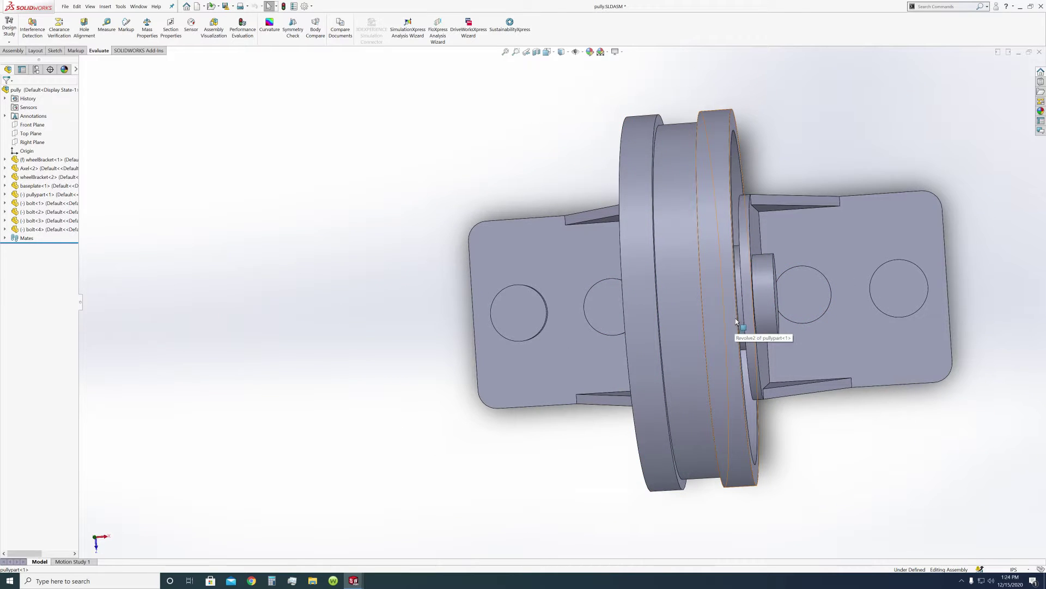
key(ctrl+7)
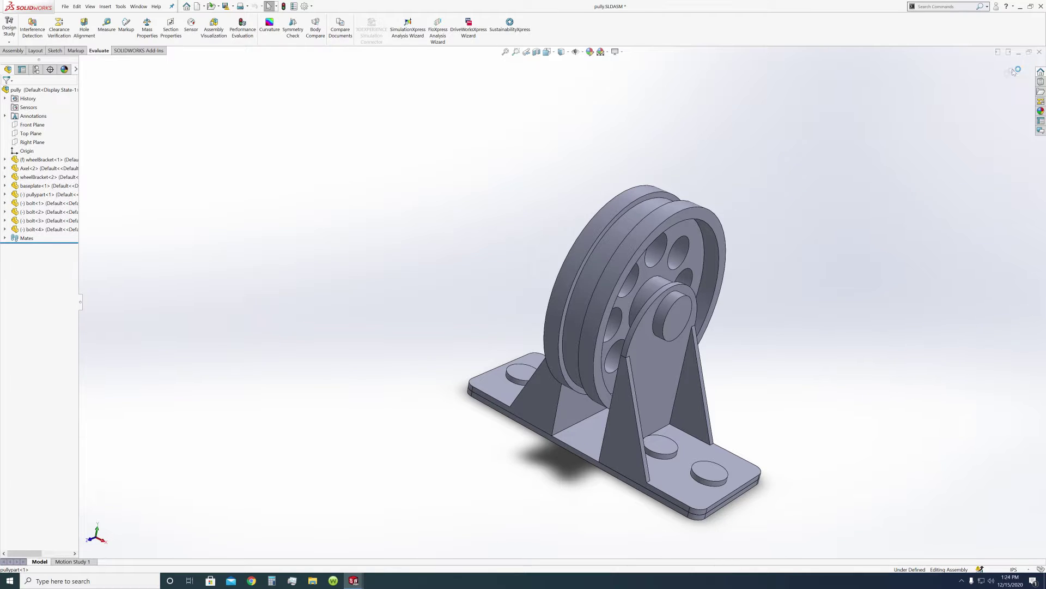
Step: Cancel the save prompt on closing the assembly and return to Part1's Sketch1
click(1039, 51)
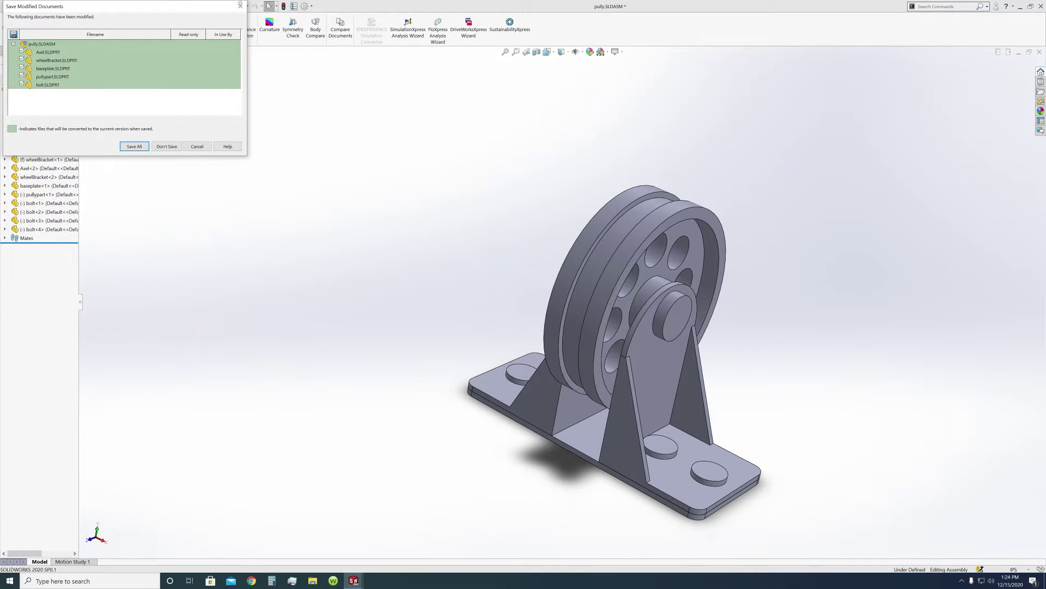
click(241, 5)
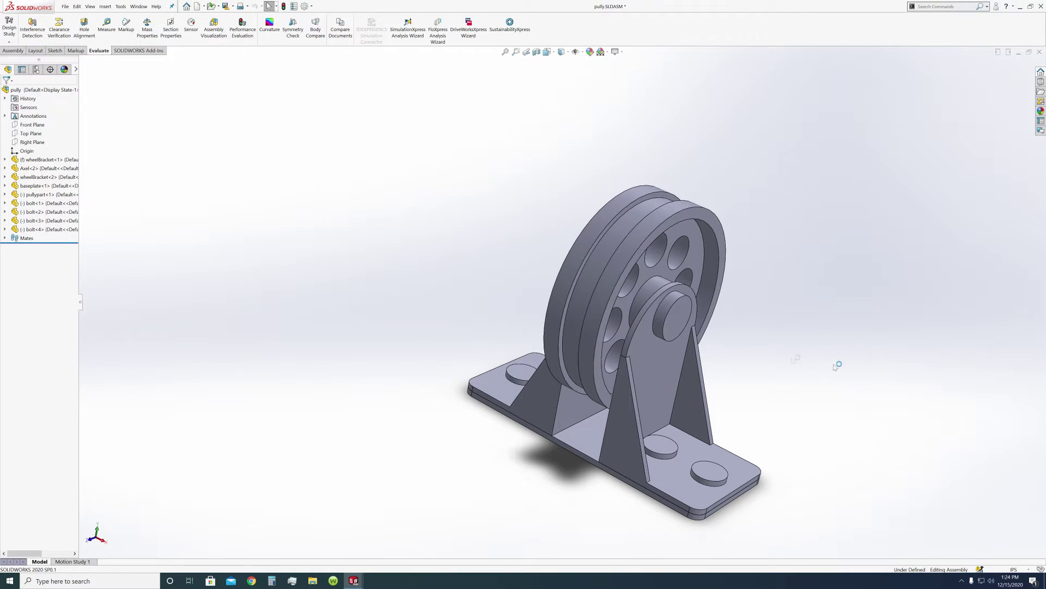
middle_drag(806, 343, 824, 339)
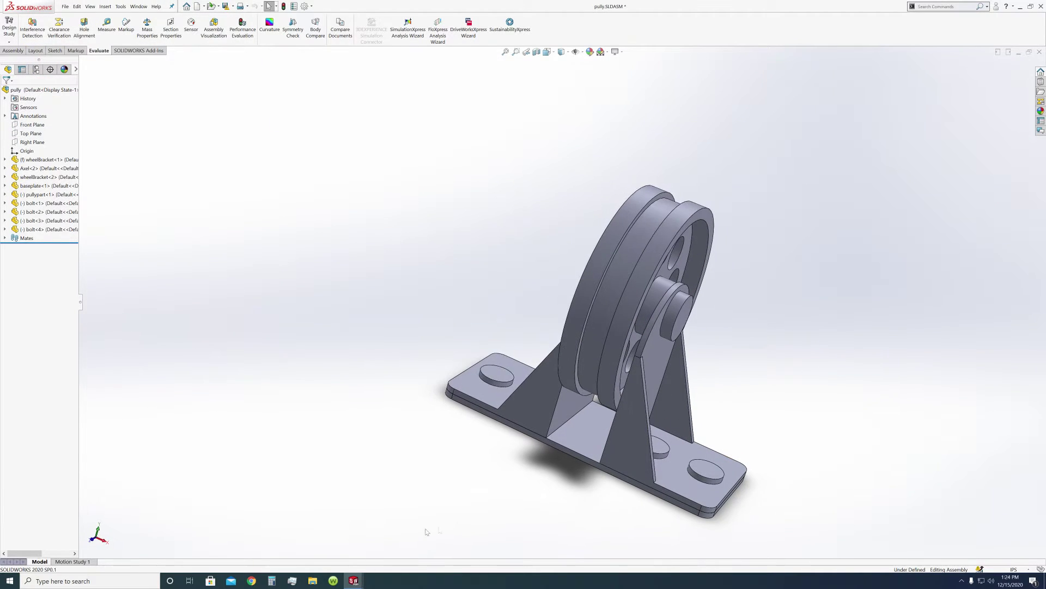
mouse_move(362, 580)
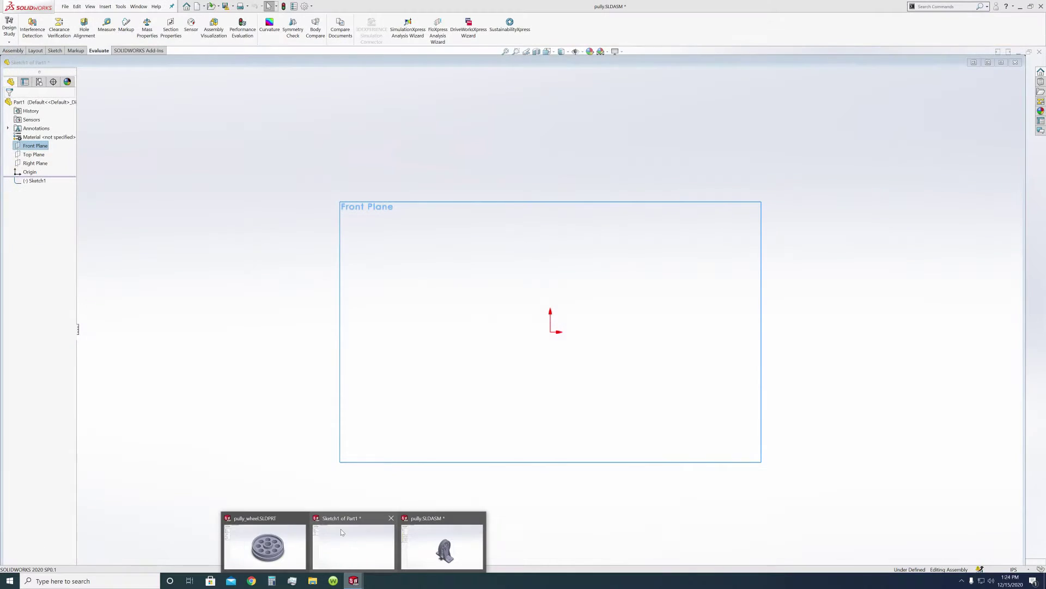
mouse_move(231, 529)
click(353, 545)
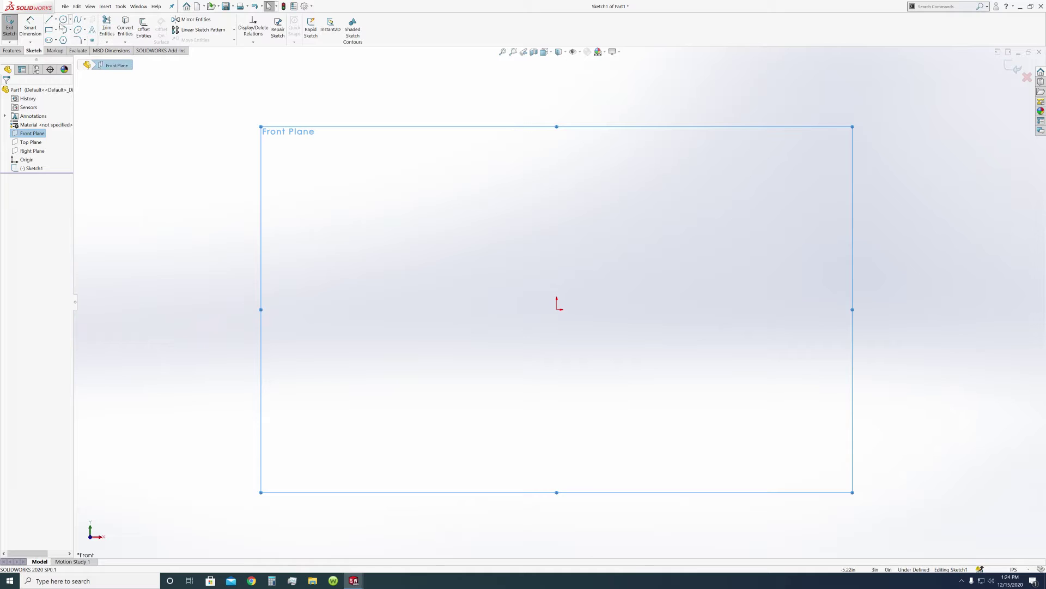
Step: Draw a vertical and a horizontal centerline across the origin
click(56, 19)
click(61, 40)
click(523, 156)
double_click(523, 431)
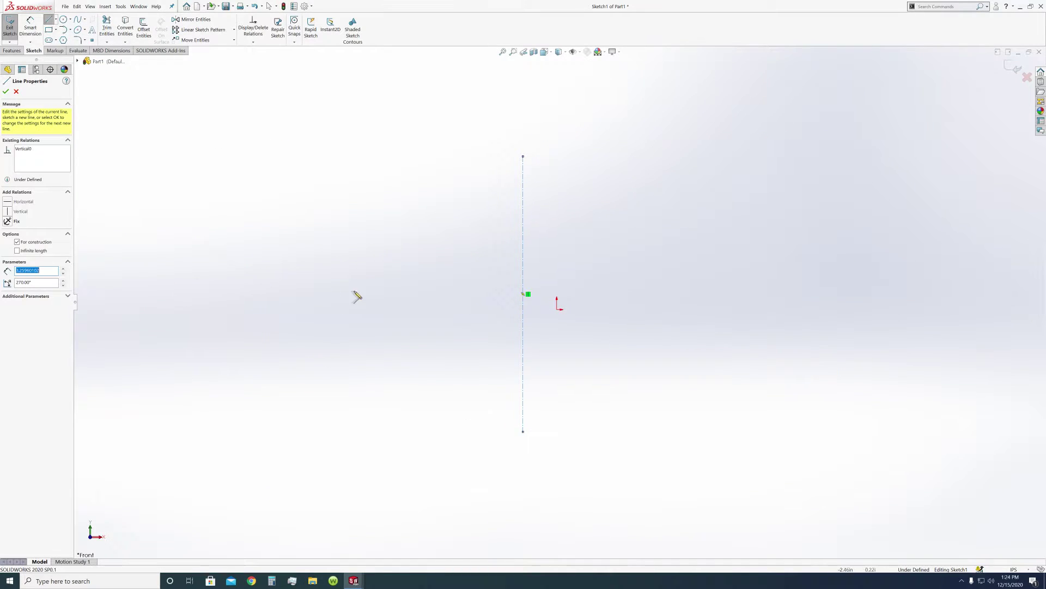
click(319, 233)
double_click(703, 236)
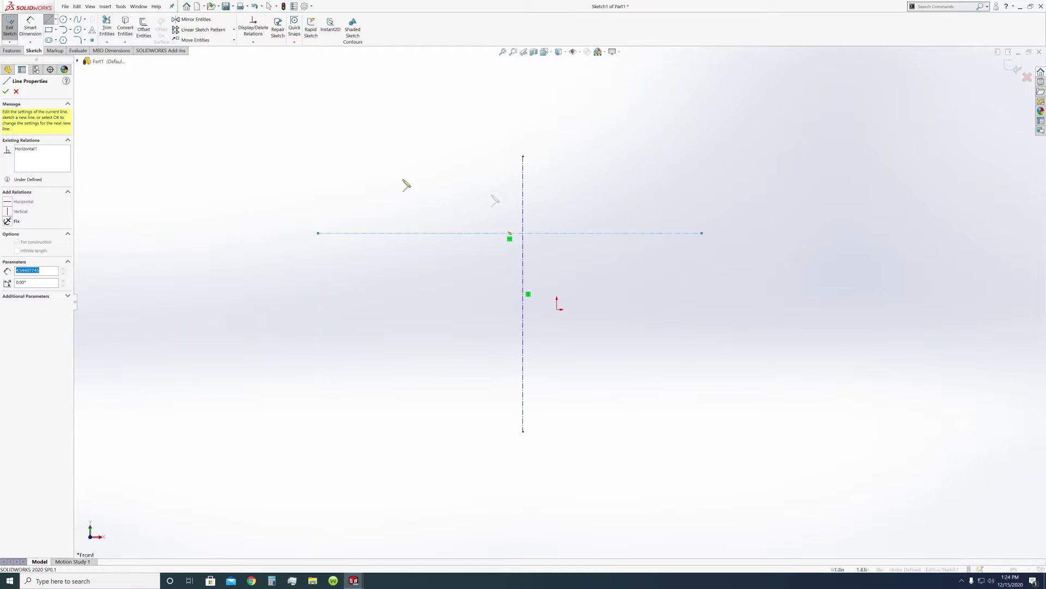
click(6, 92)
click(6, 91)
Step: Make both centerlines coincident with the origin and extend the horizontal one rightward
click(414, 233)
ctrl+click(557, 309)
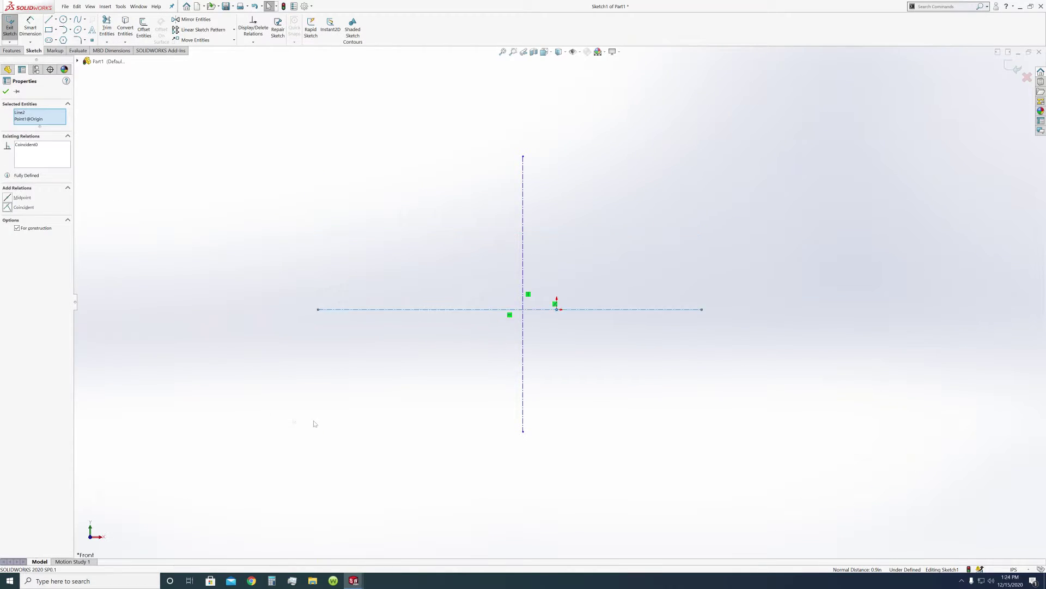
click(323, 424)
click(523, 266)
ctrl+click(557, 309)
click(8, 208)
click(524, 270)
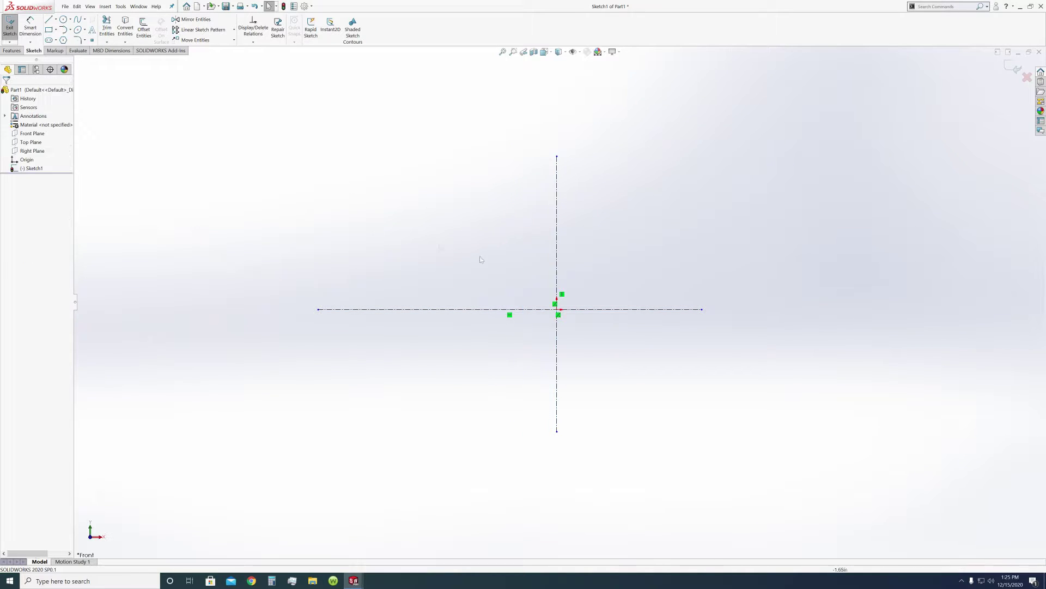
drag(702, 309, 776, 309)
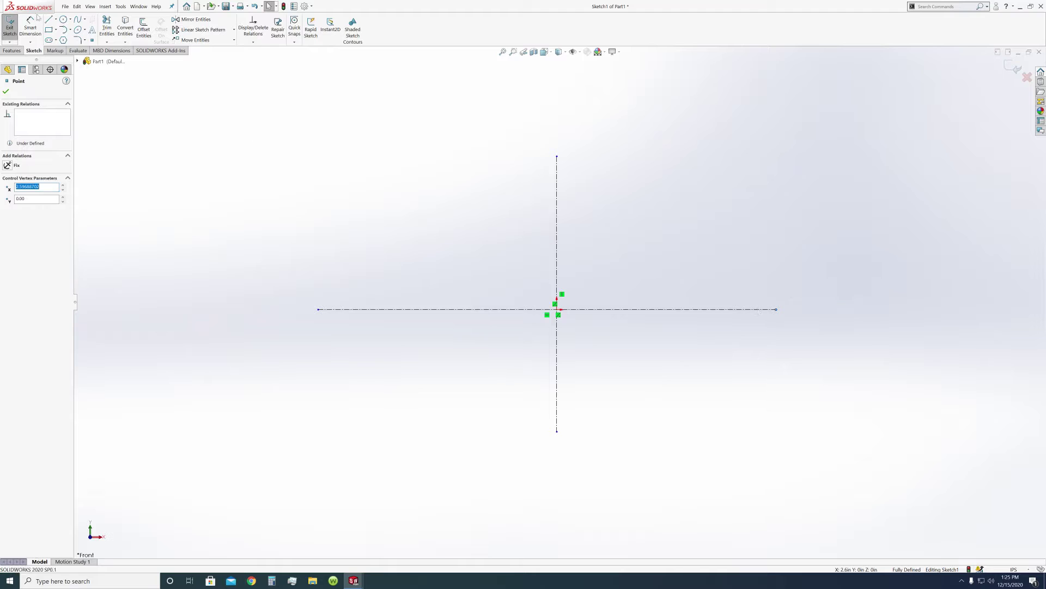
Step: Draw an L-shaped line outline from the origin with a tall upright and a base to the right
click(49, 29)
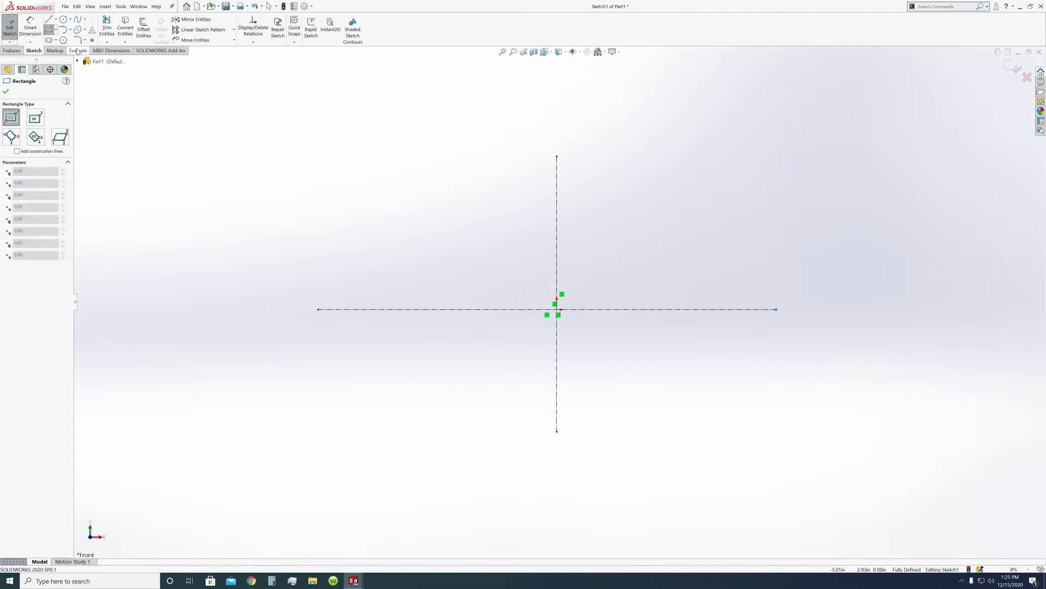
key(l)
click(571, 179)
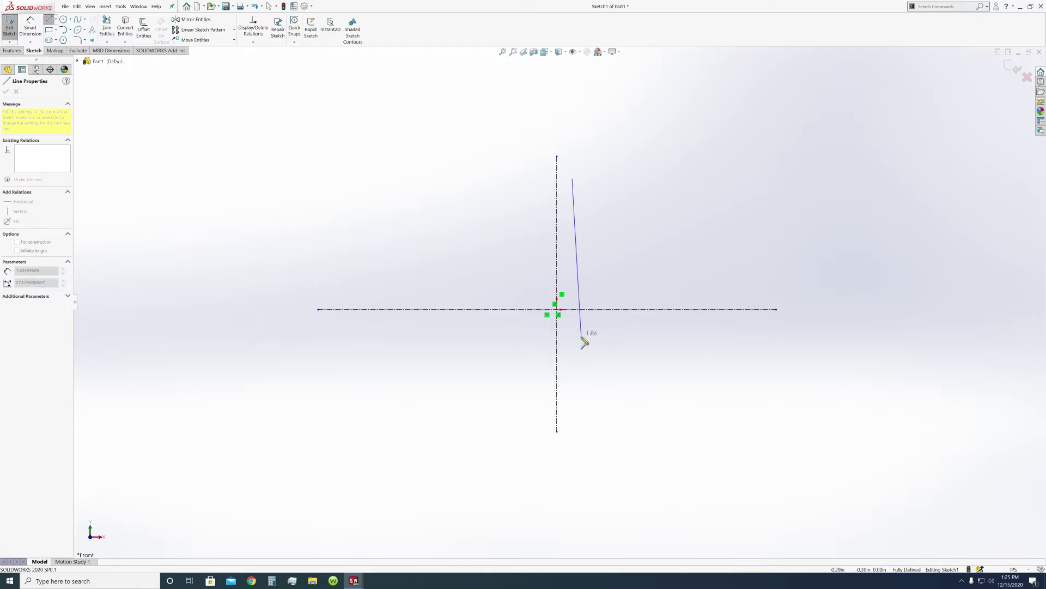
click(572, 305)
click(633, 305)
click(634, 347)
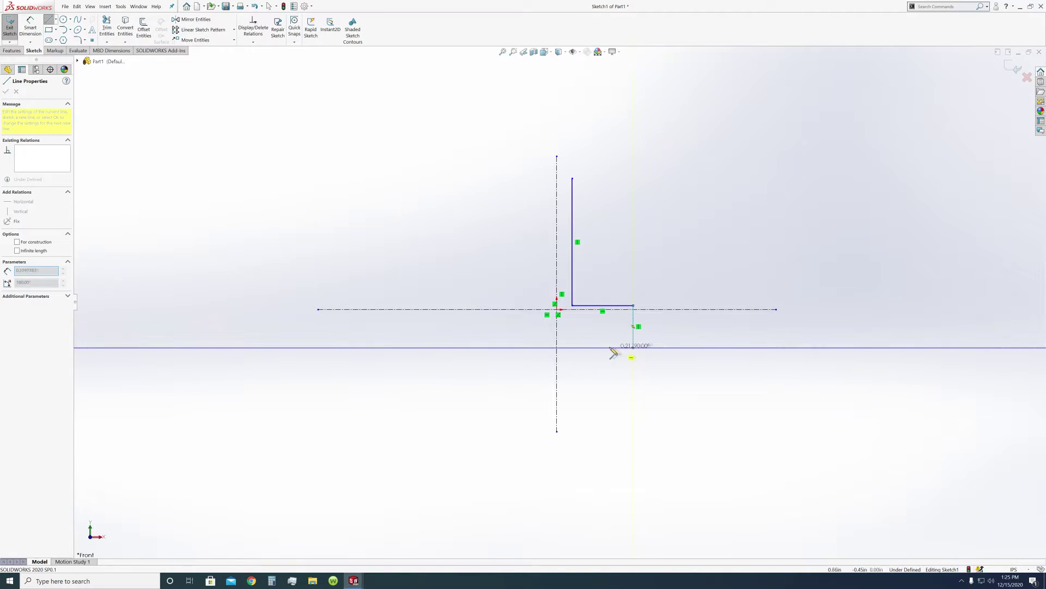
double_click(572, 347)
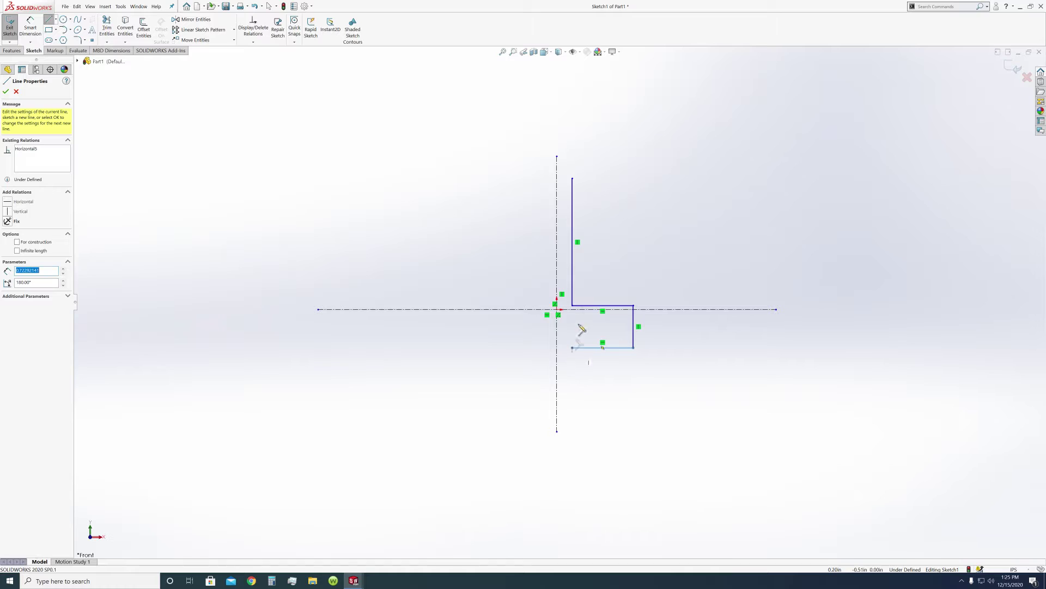
click(572, 178)
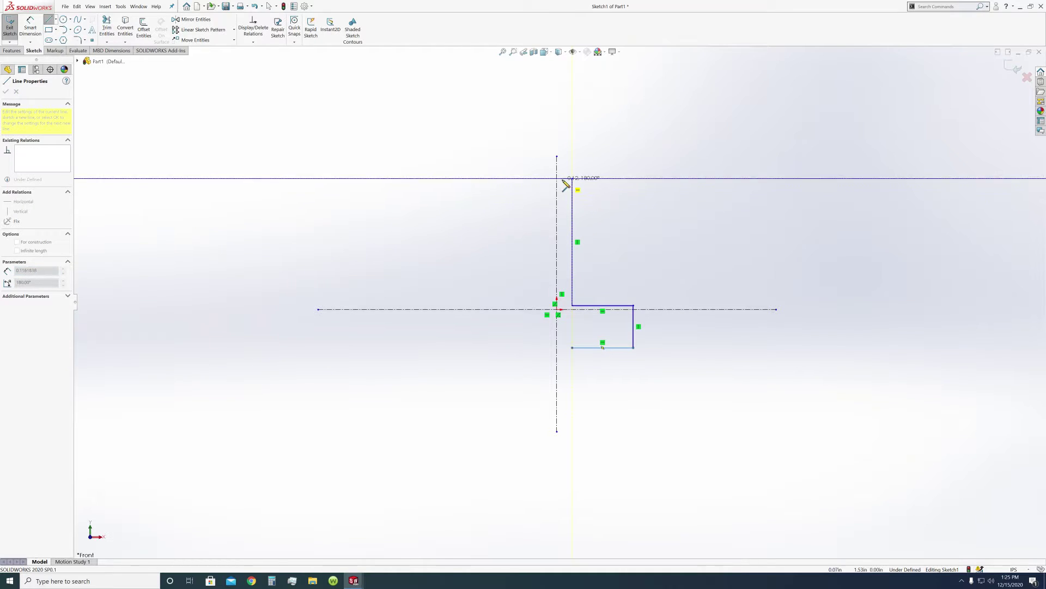
click(562, 178)
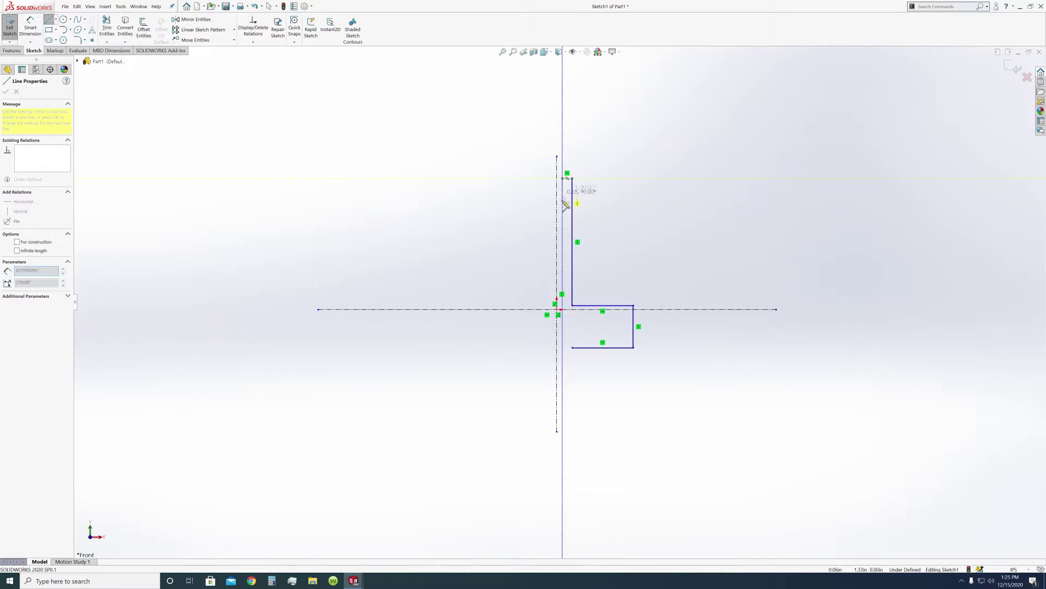
click(563, 347)
key(Escape)
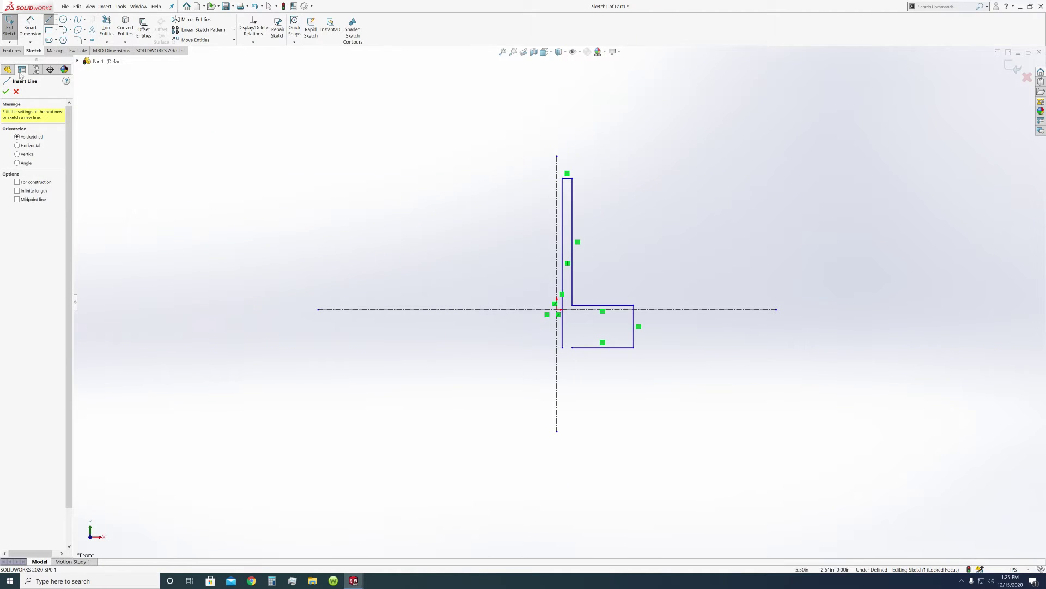
key(Escape)
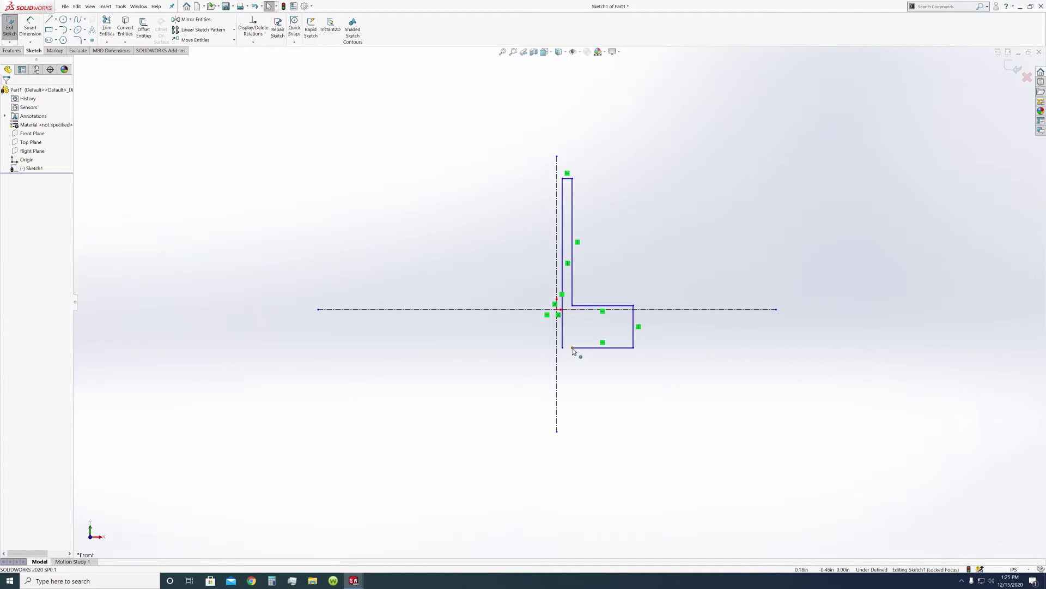
Step: Merge the two open bottom-left endpoints to close the L, then widen and raise the base
click(572, 347)
ctrl+click(562, 347)
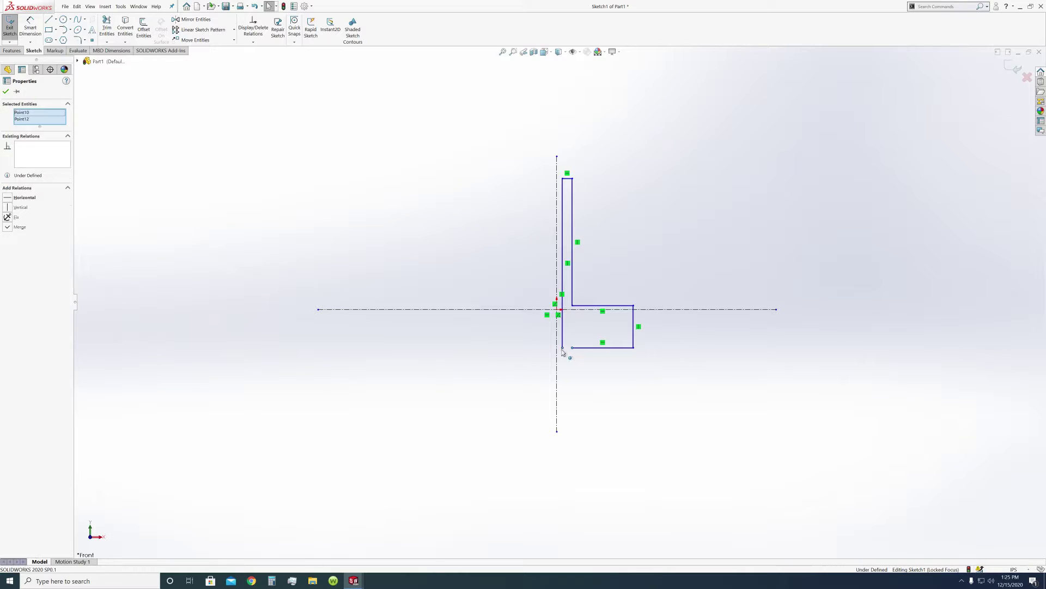
click(16, 226)
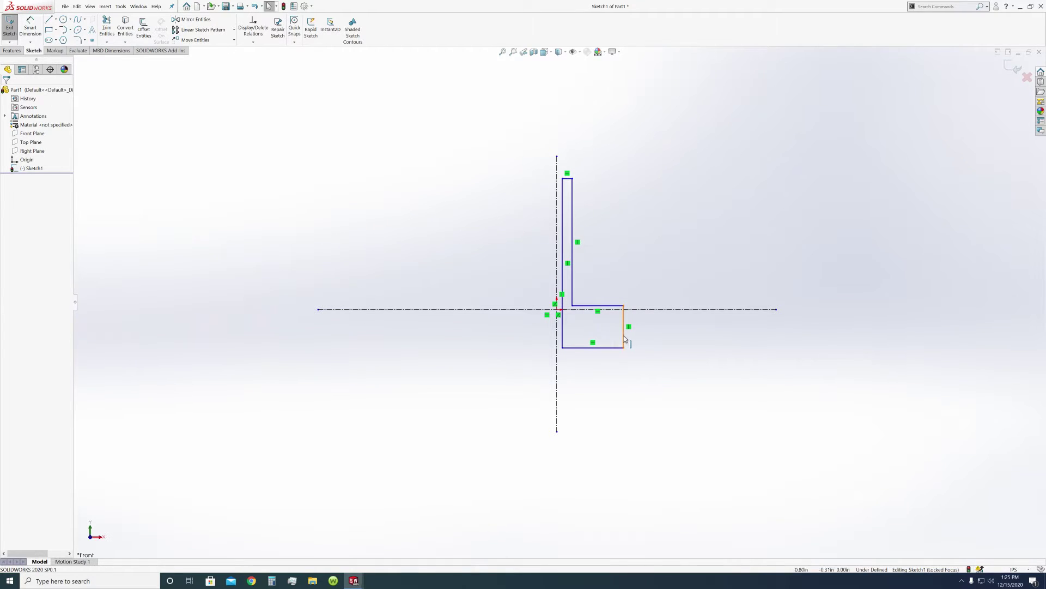
drag(625, 338, 645, 335)
drag(611, 305, 619, 262)
Step: Cancel the Boss-Extrude so Sketch1 stays an unextruded profile
key(e)
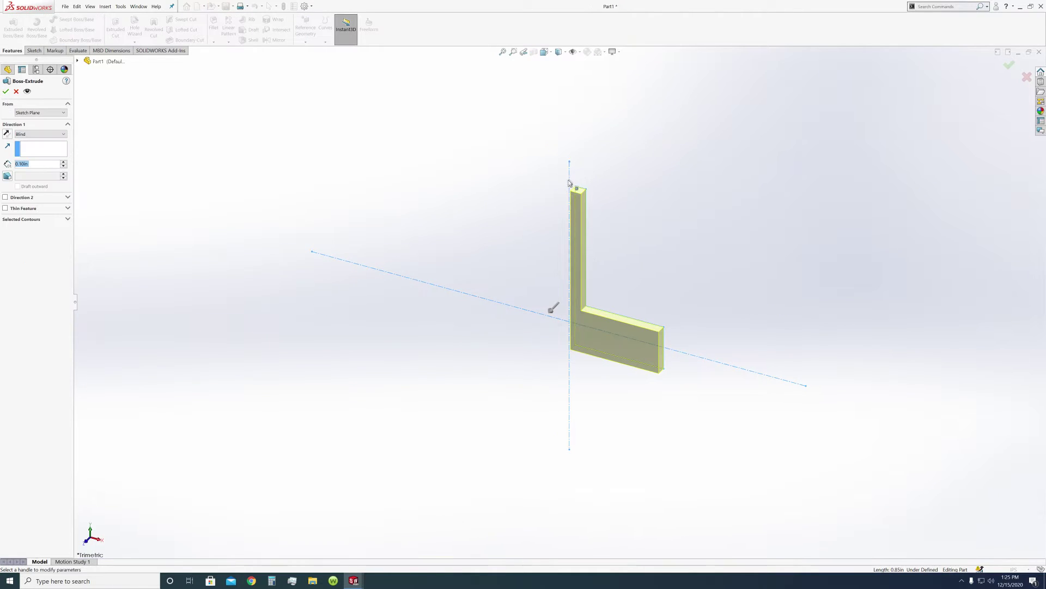
click(1029, 78)
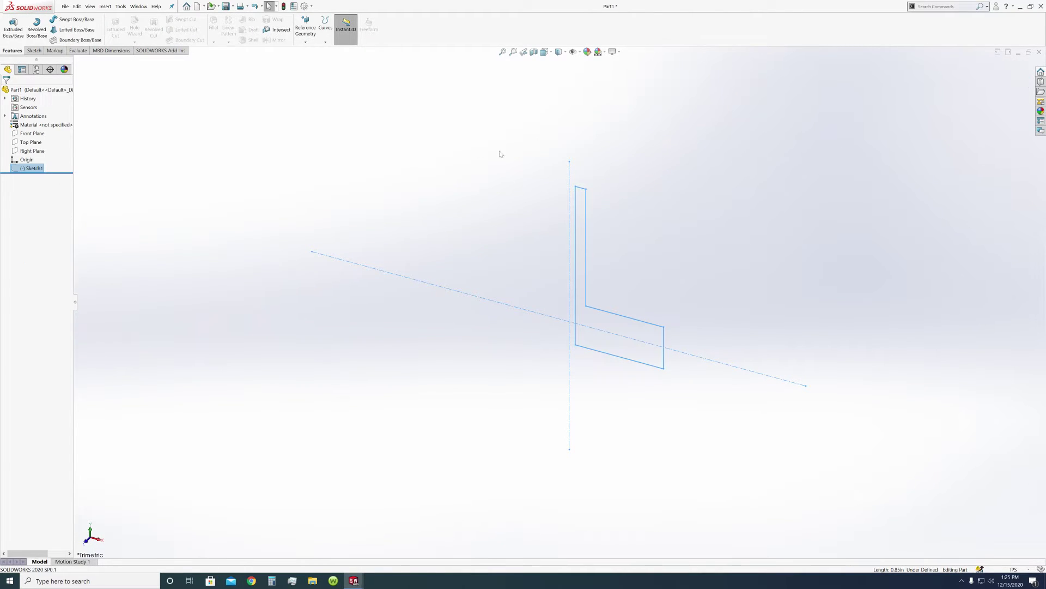
click(39, 169)
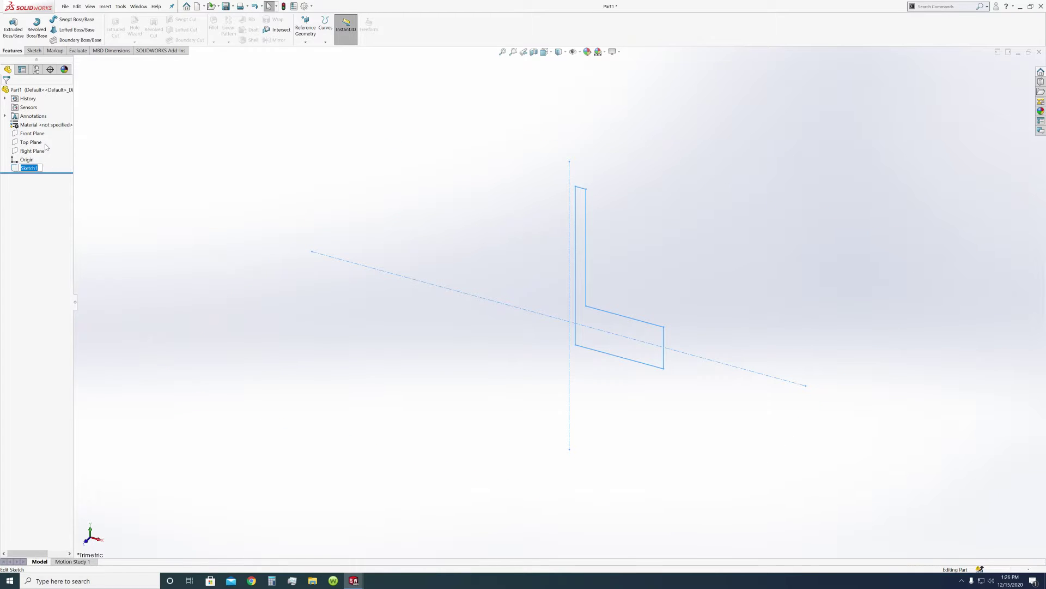
click(30, 168)
click(559, 96)
Step: View Sketch1 face-on from the Front orientation and zoom in
click(559, 51)
click(552, 81)
scroll(595, 311, down, 3)
Step: Reopen Sketch1 for editing
right_click(45, 168)
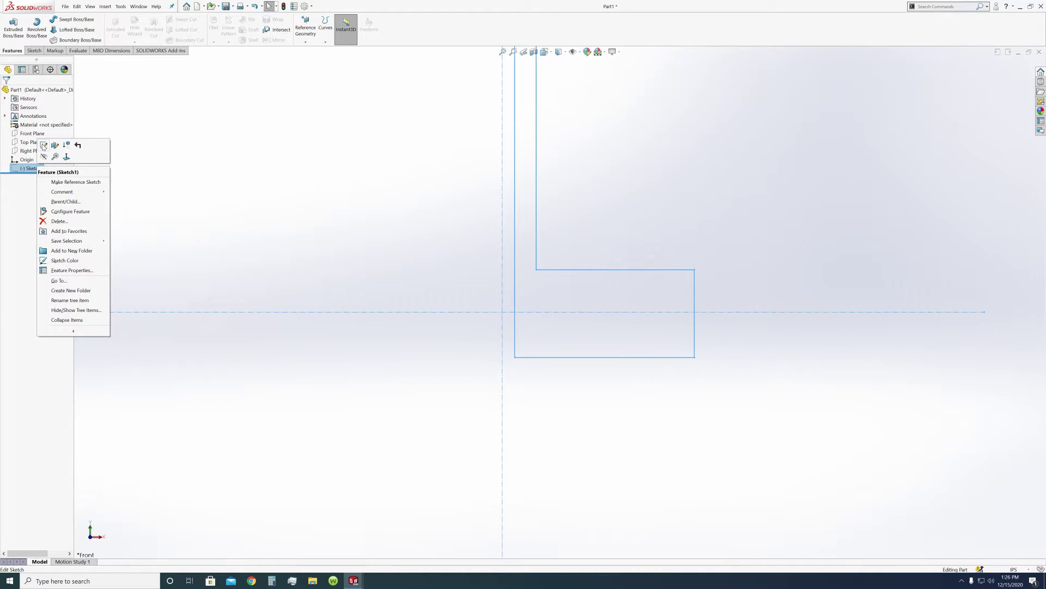
click(44, 145)
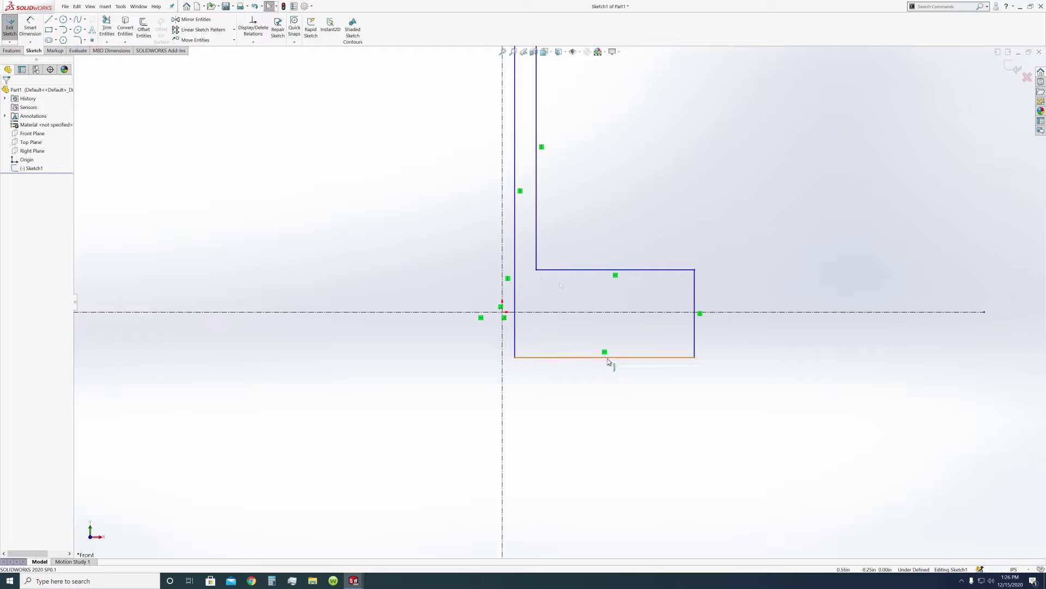
scroll(635, 372, up, 2)
scroll(624, 357, down, 2)
scroll(607, 331, up, 2)
scroll(549, 219, down, 2)
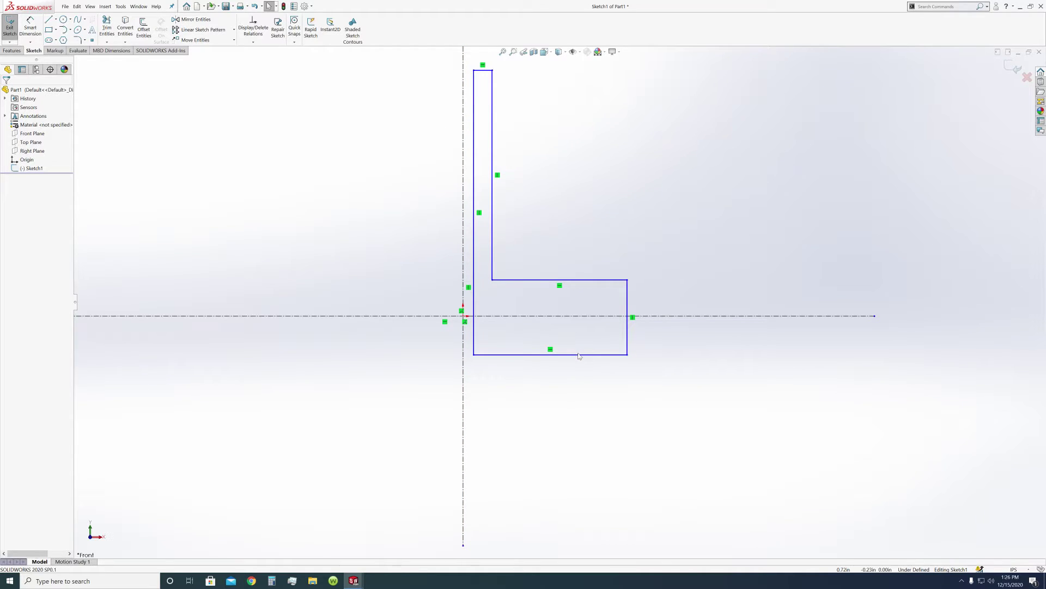
Step: Make the base's horizontal lines symmetric about the centerline and drag its top edge down to narrow it
drag(595, 282, 597, 294)
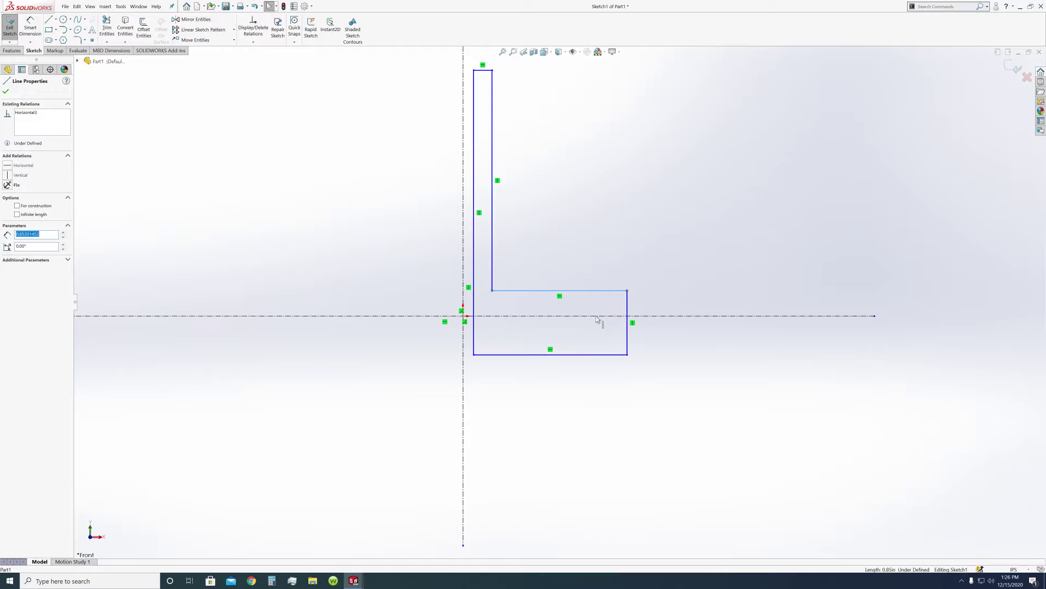
ctrl+click(601, 354)
ctrl+click(579, 316)
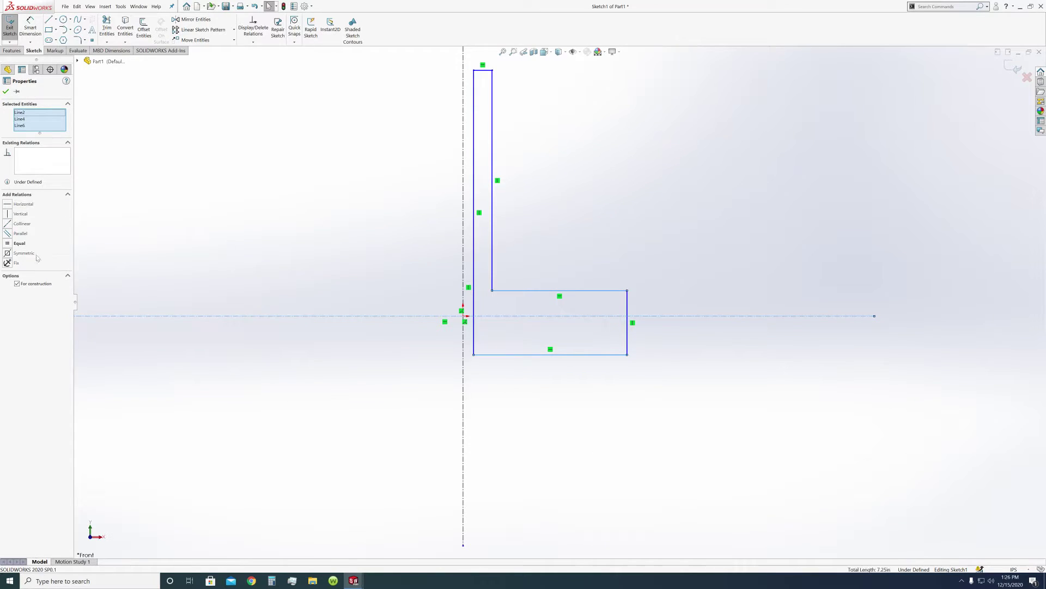
click(7, 253)
click(262, 231)
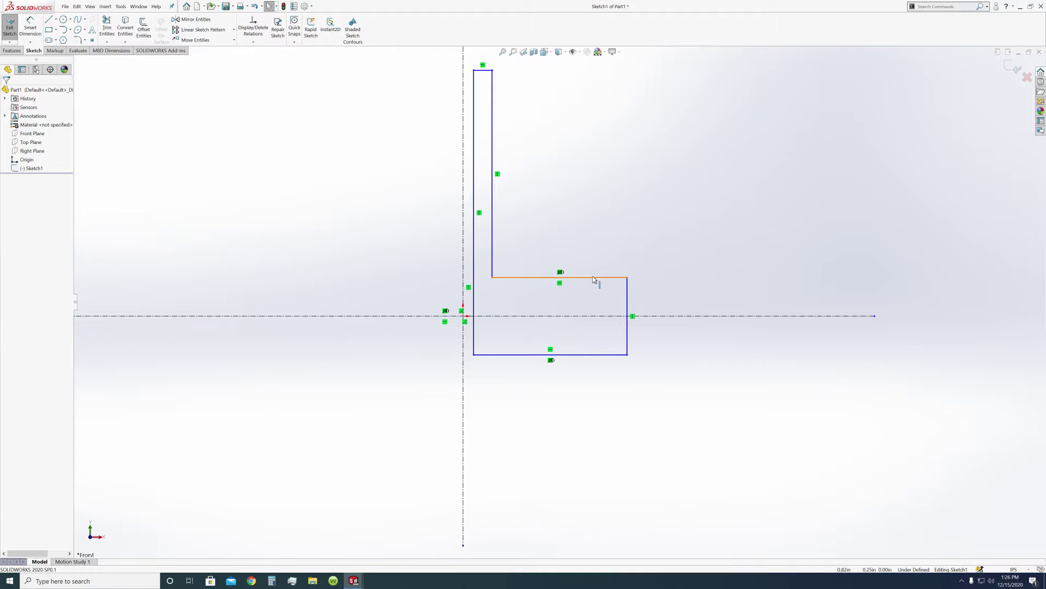
drag(594, 278, 576, 314)
click(520, 314)
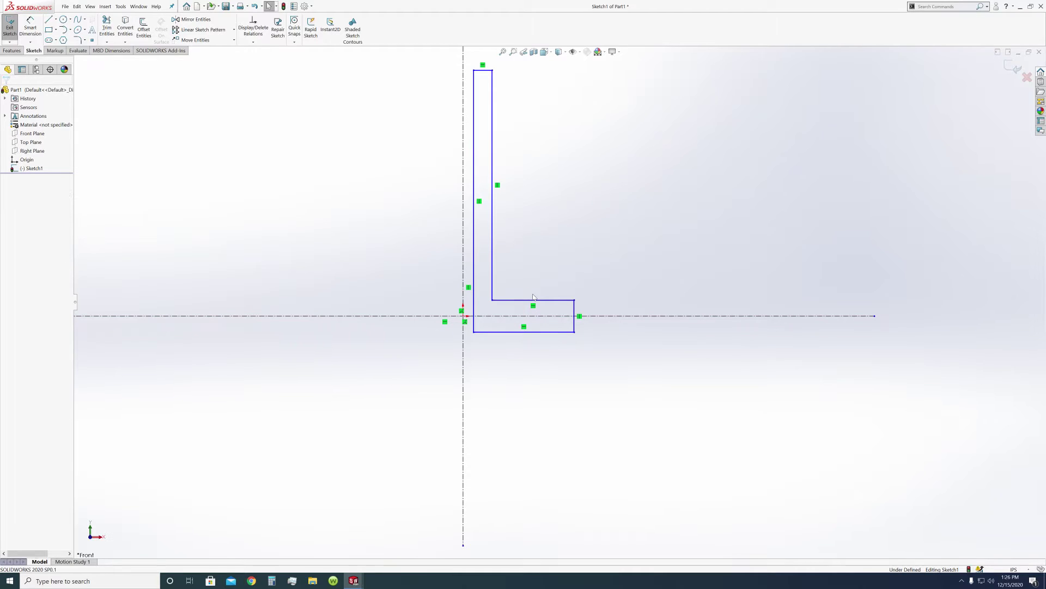
Step: Make the sketch's bottom line collinear with the horizontal centerline
click(559, 331)
ctrl+click(548, 316)
click(10, 217)
click(311, 239)
Step: Dimension the short leg's thickness to 0.2
click(30, 28)
click(558, 284)
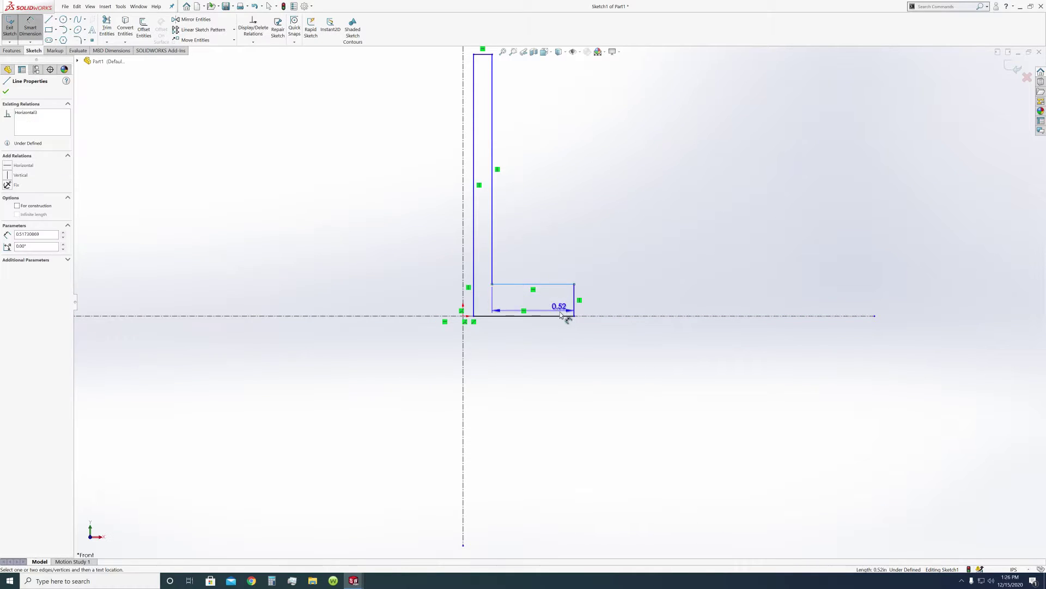
click(563, 316)
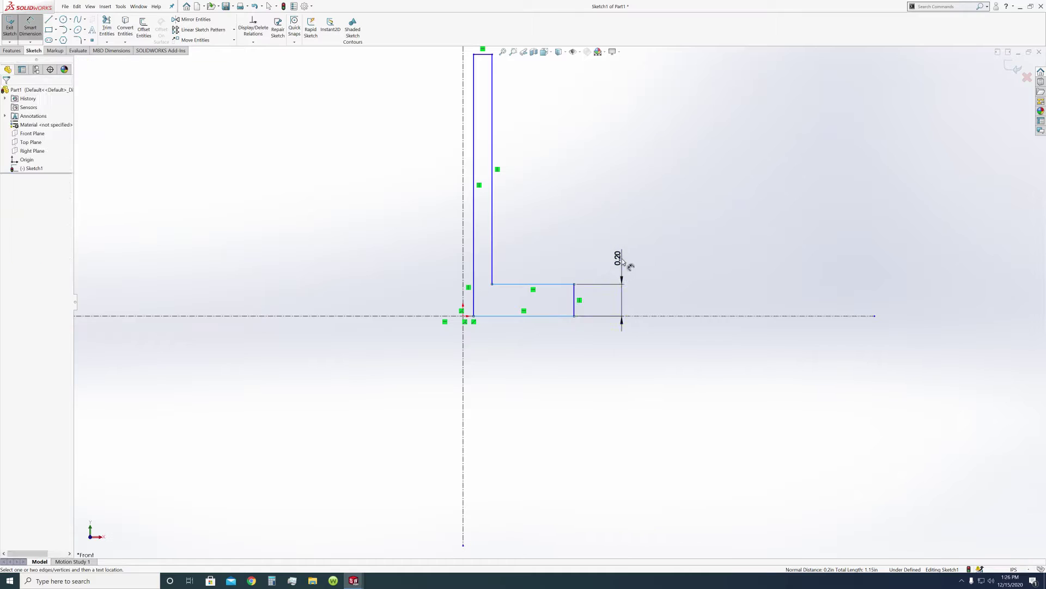
click(622, 264)
text(0.2)
key(Return)
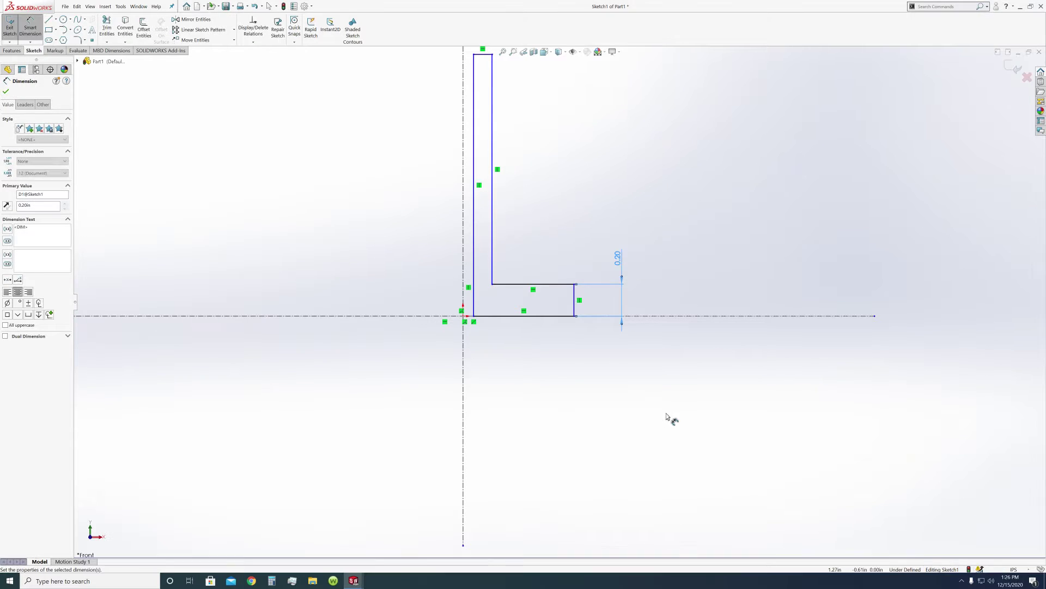
scroll(491, 229, up, 1)
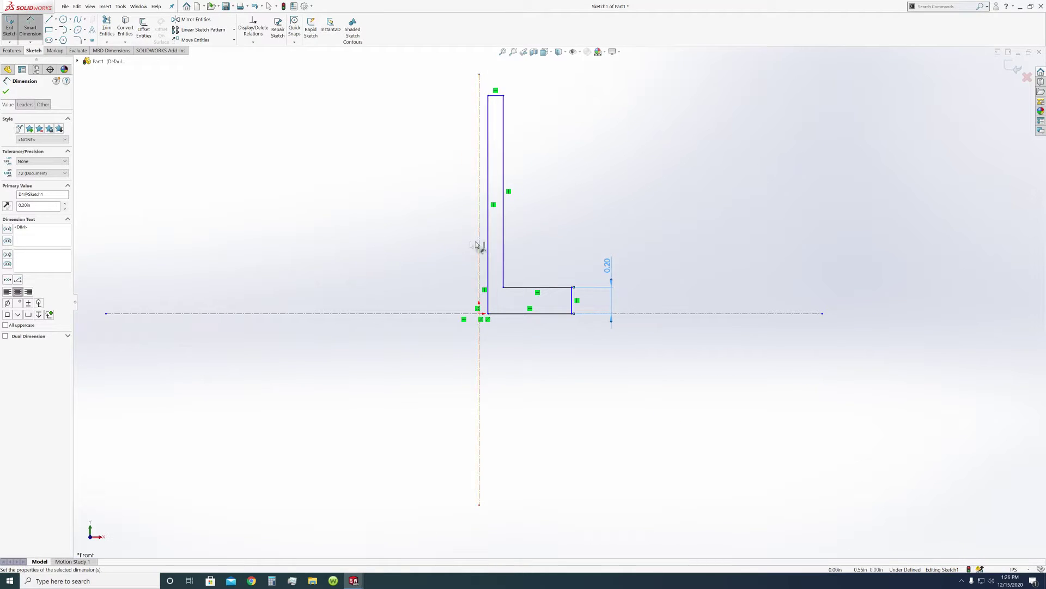
click(5, 91)
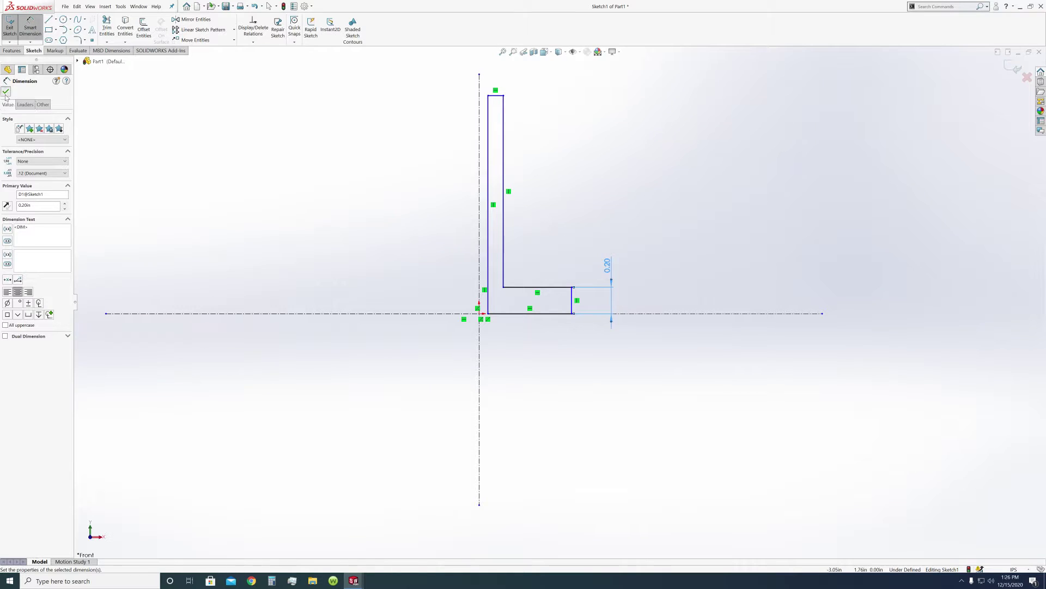
Step: Make the L's left vertical line collinear with the vertical centerline
click(488, 255)
ctrl+click(479, 247)
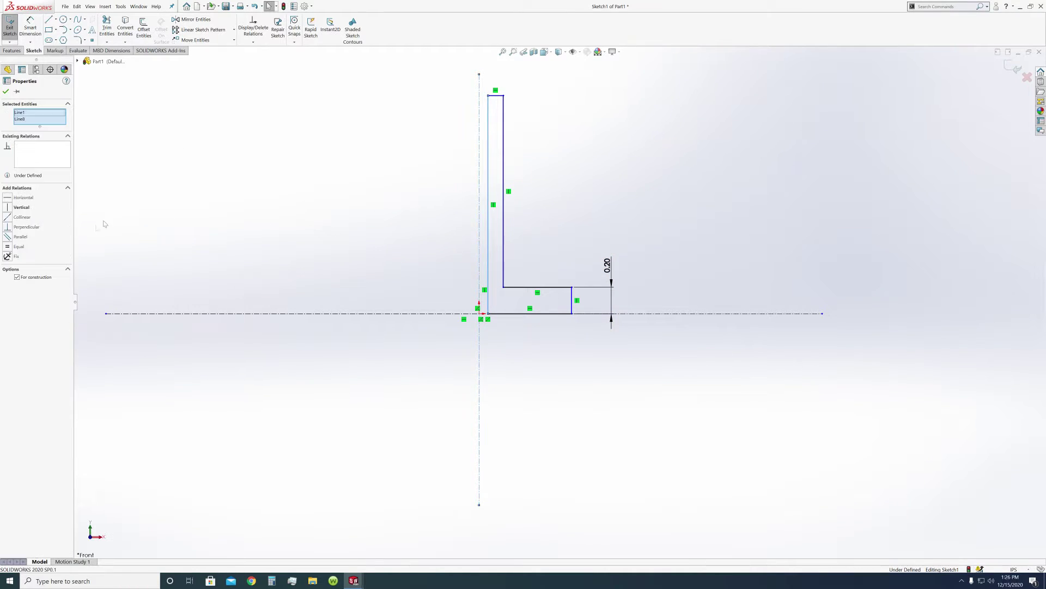
click(9, 218)
click(381, 236)
Step: Start a width dimension on the tall upright, undoing and restoring the centerline relation along the way
click(30, 27)
click(480, 153)
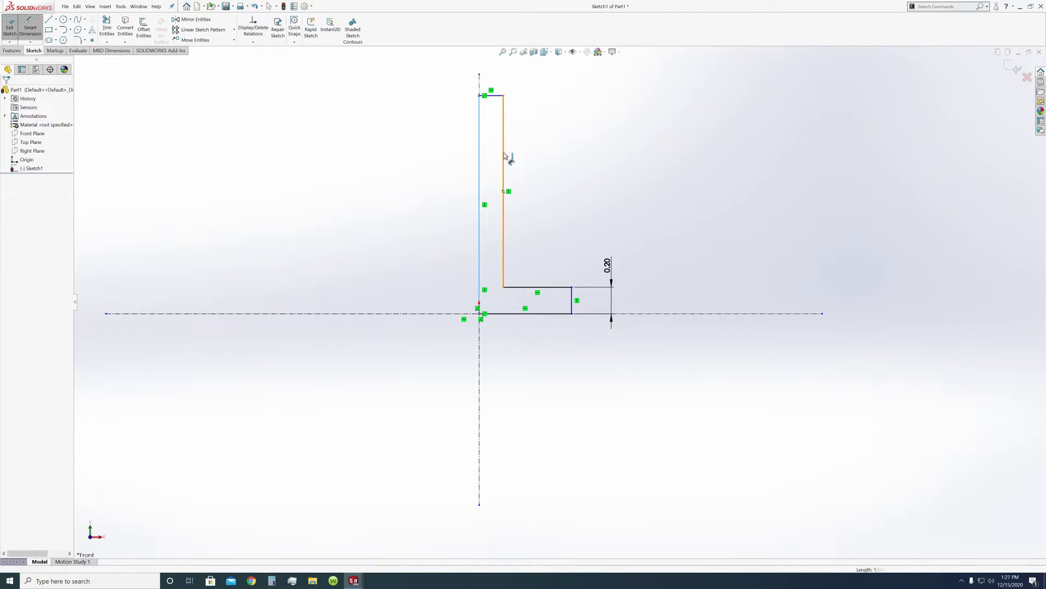
key(ctrl+z)
key(Escape)
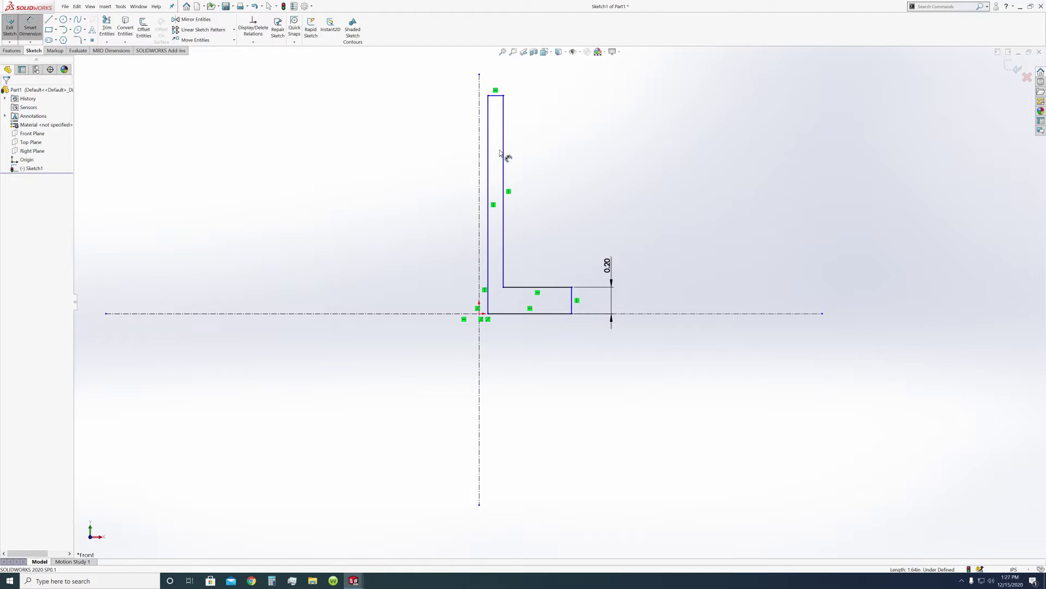
key(ctrl+y)
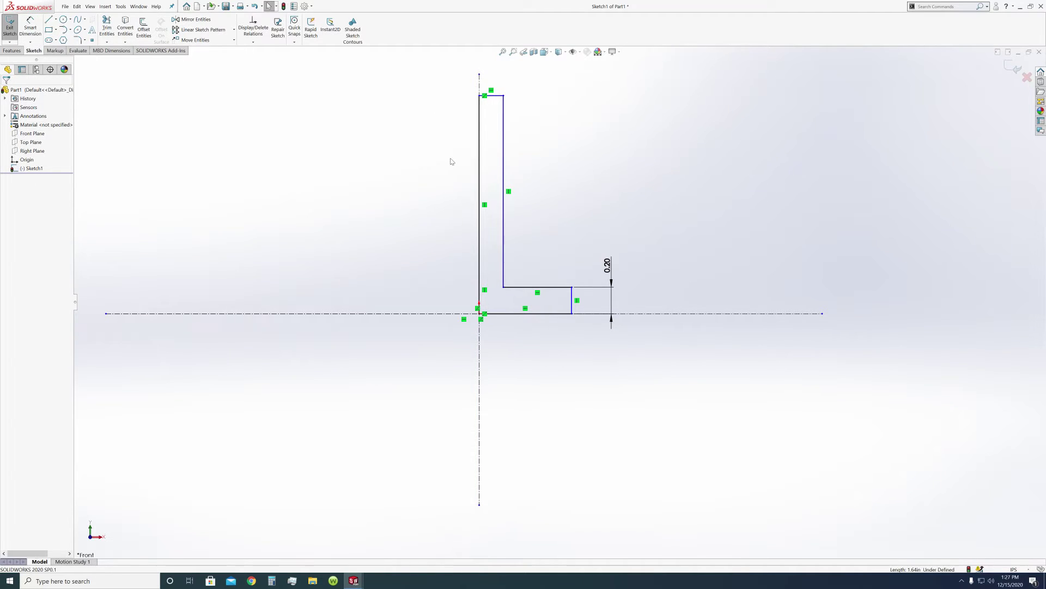
click(30, 28)
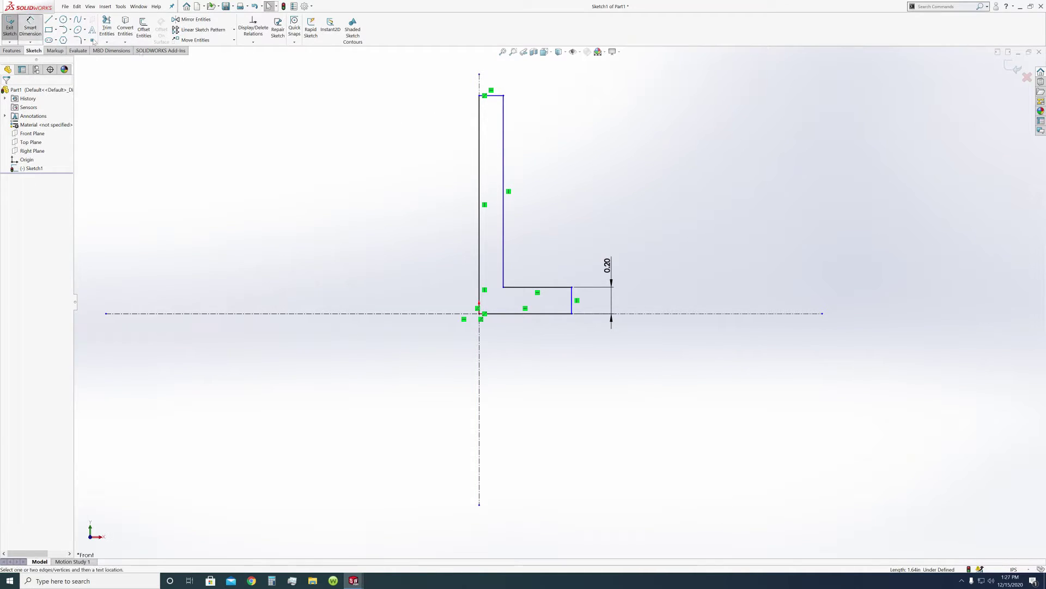
click(503, 145)
Step: Dimension the upright's width across the centerline to 0.40
click(480, 81)
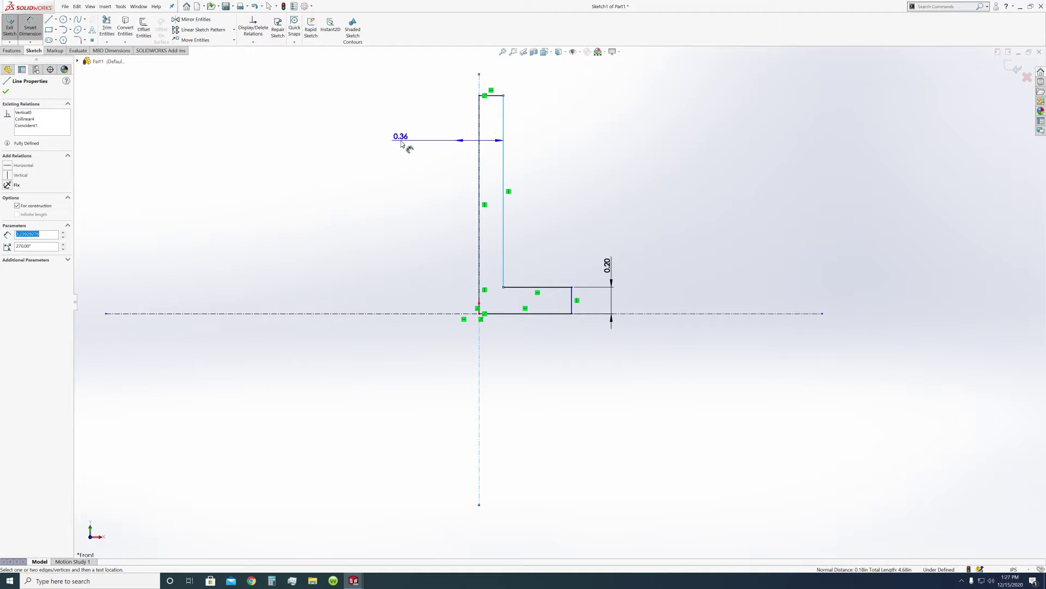
click(409, 151)
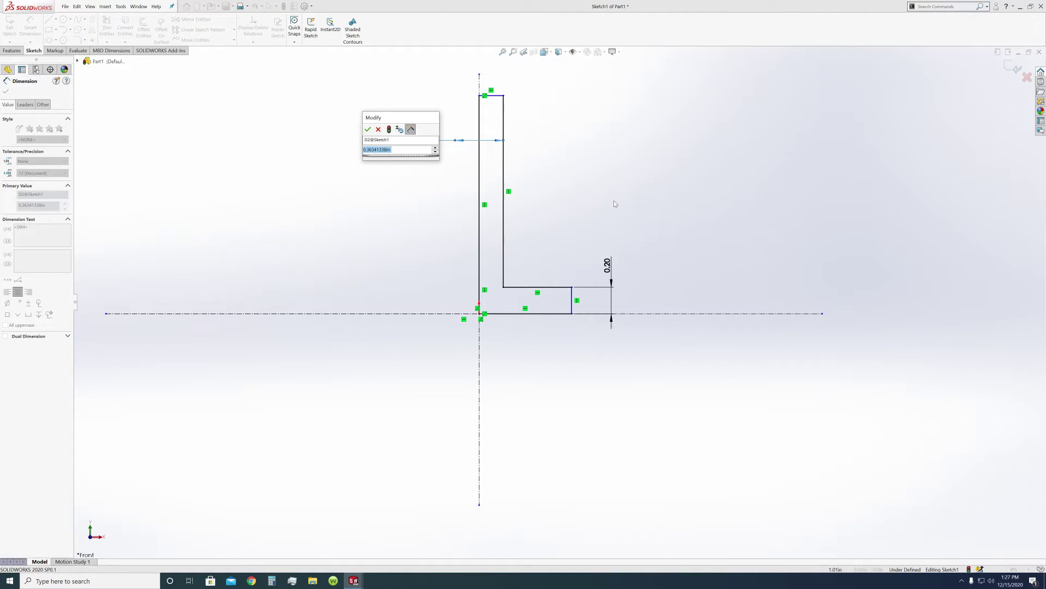
text(0.4)
key(Return)
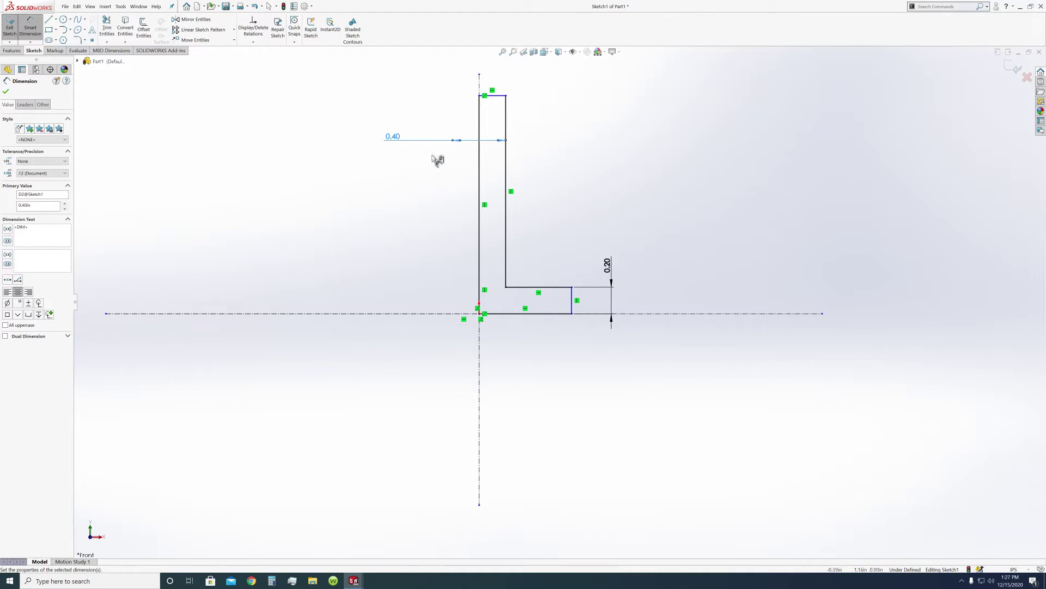
click(6, 93)
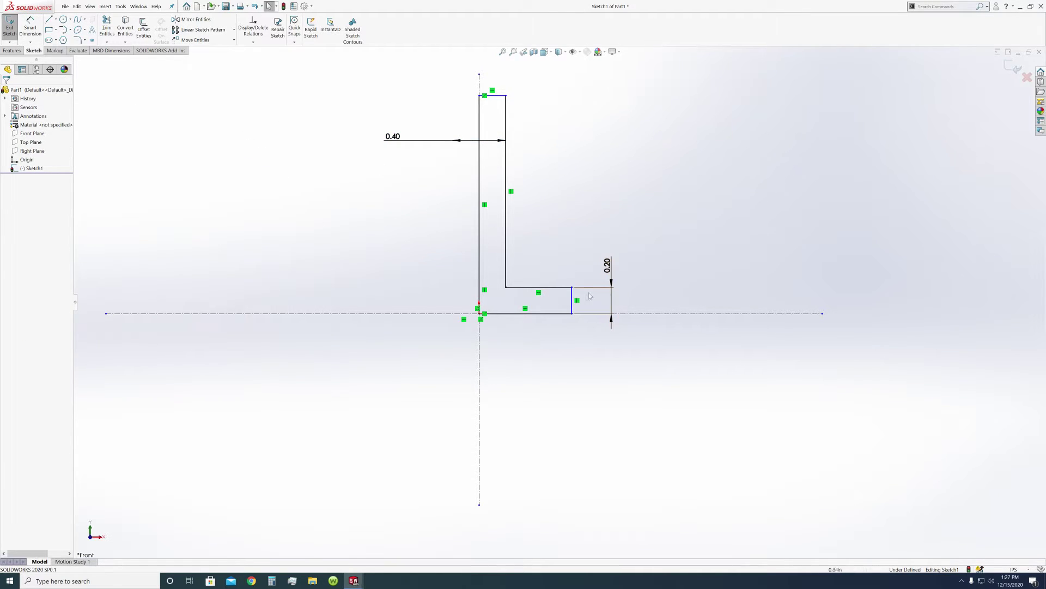
Step: Dimension the short leg's length from the vertical centerline, settling on 0.75
click(33, 33)
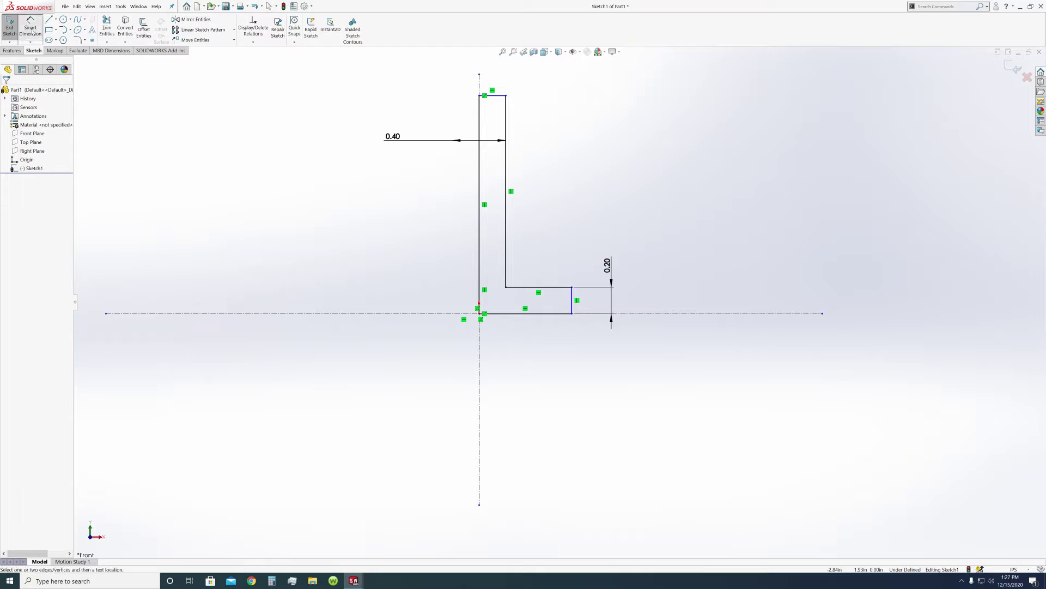
click(572, 301)
click(479, 351)
click(444, 266)
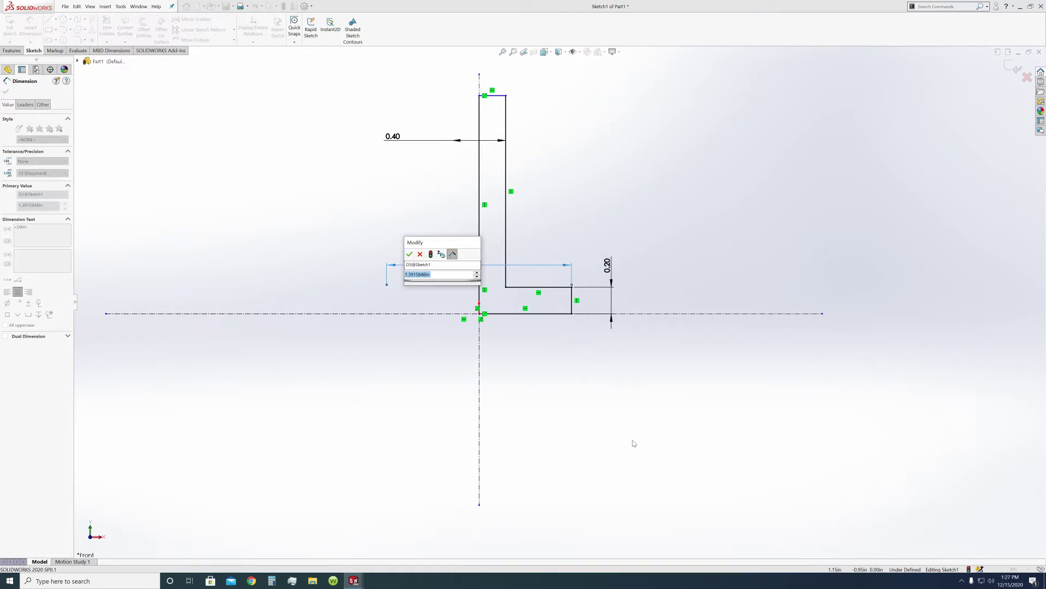
text(0.5)
key(Return)
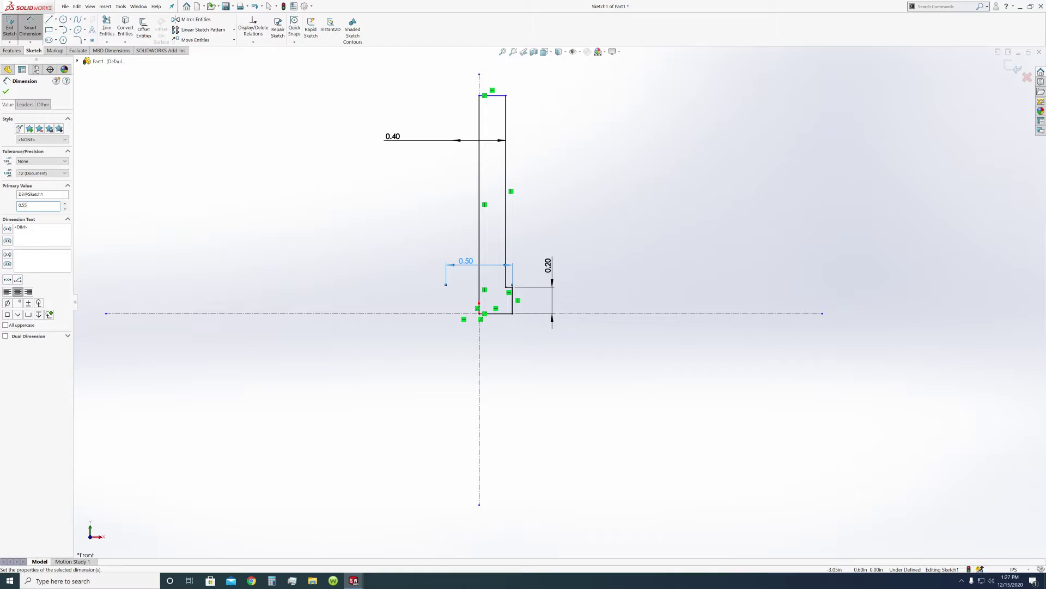
key(Return)
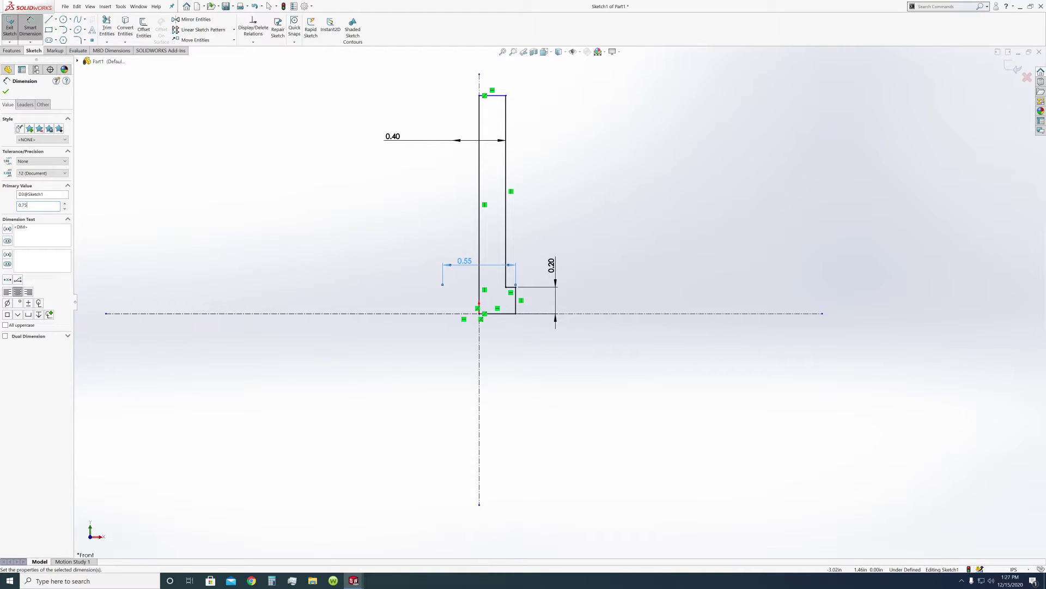
key(Return)
click(6, 91)
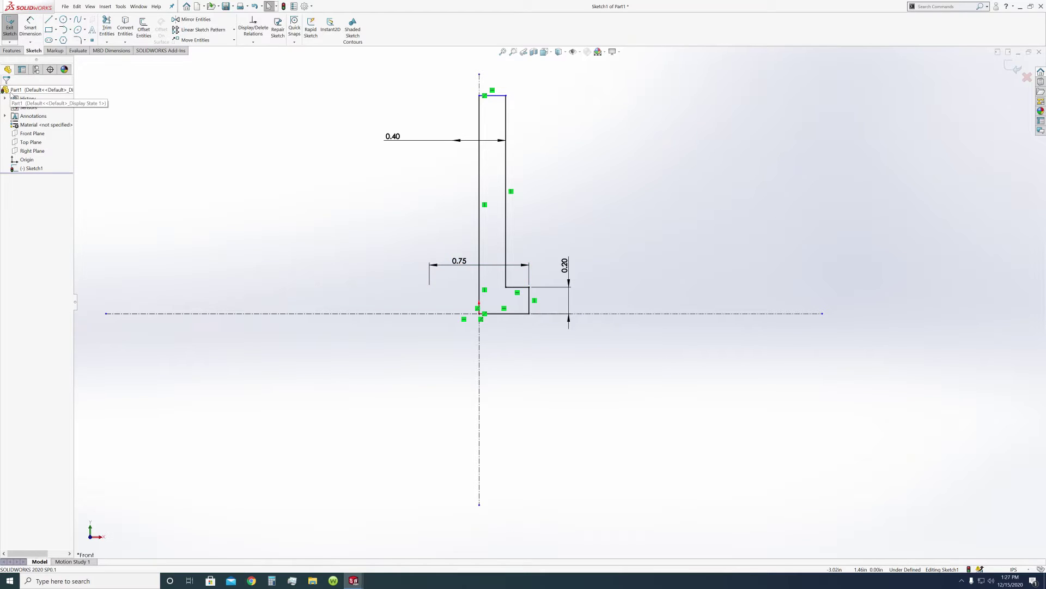
Step: Dimension the overall sketch height to 0.50, fully defining the sketch
key(f)
click(30, 27)
click(522, 241)
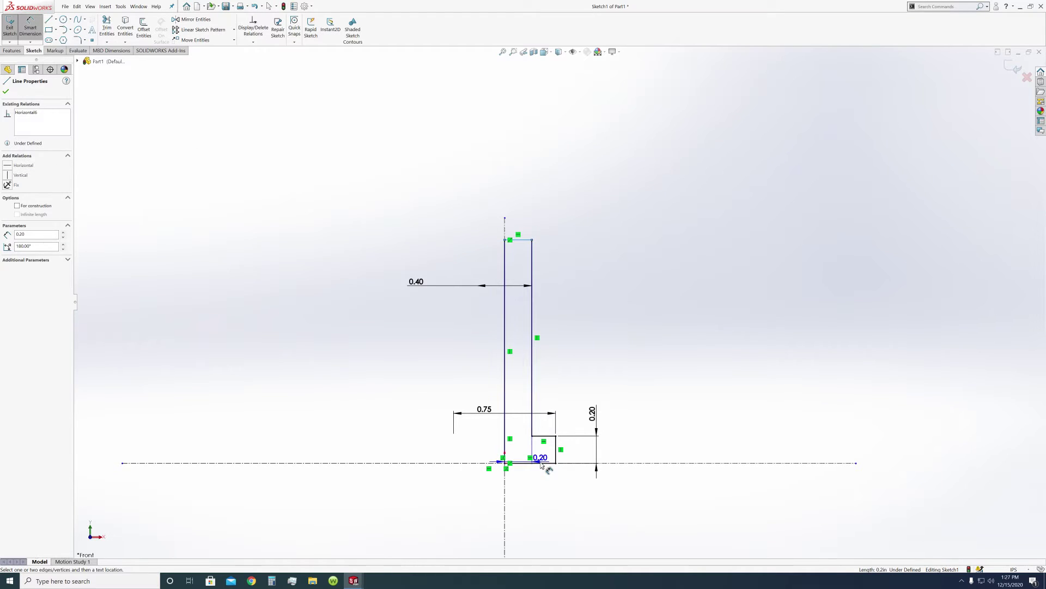
click(537, 463)
click(381, 363)
text(0.5)
key(Return)
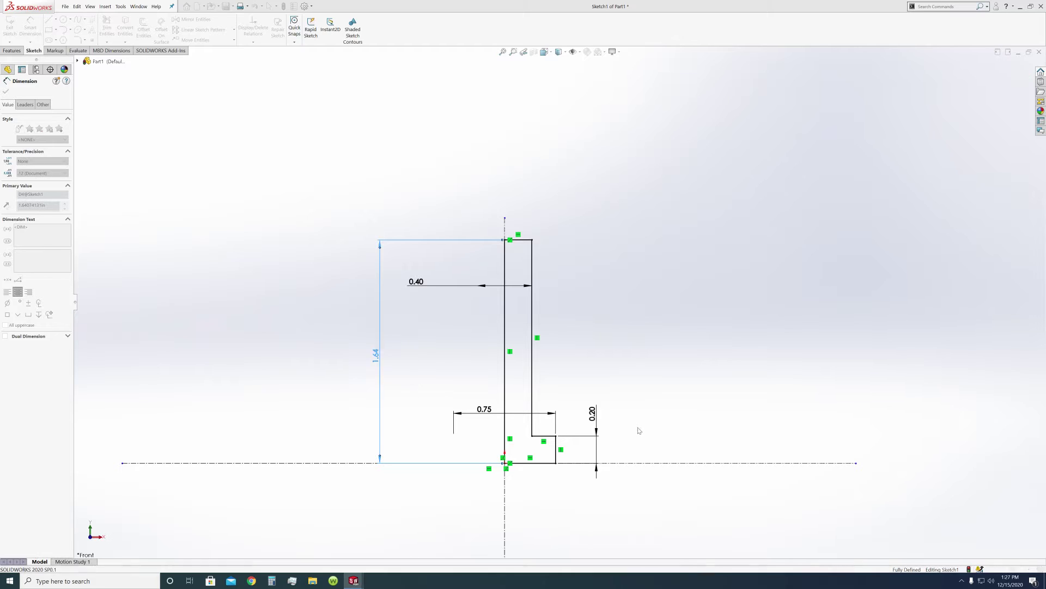
key(z)
scroll(562, 409, down, 4)
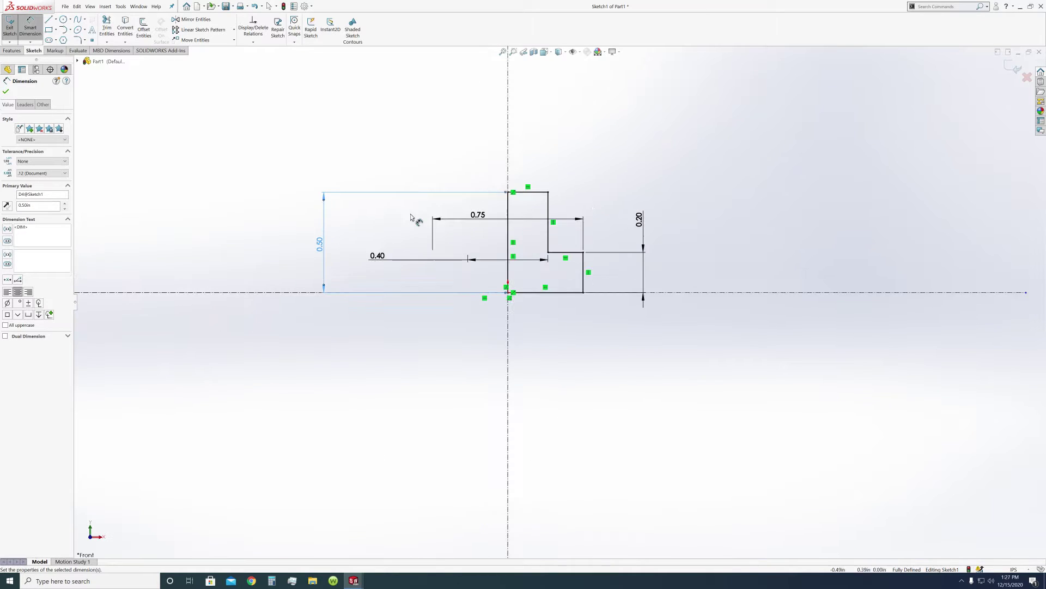
Step: In the pully_wheel part, use Measure between the hub's top ring face and the opposite hub face
mouse_move(354, 580)
click(263, 541)
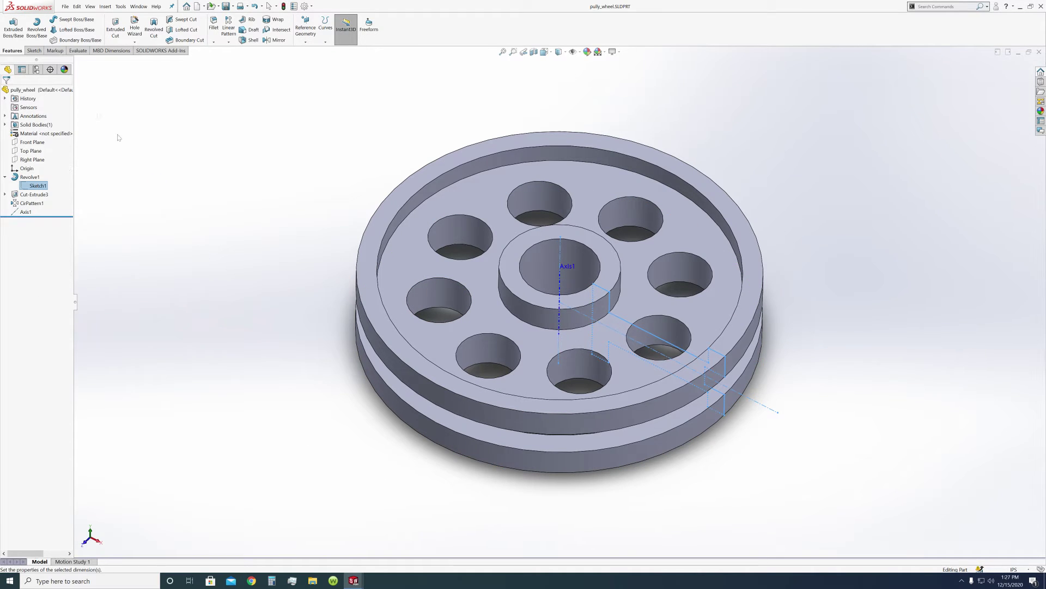
click(35, 50)
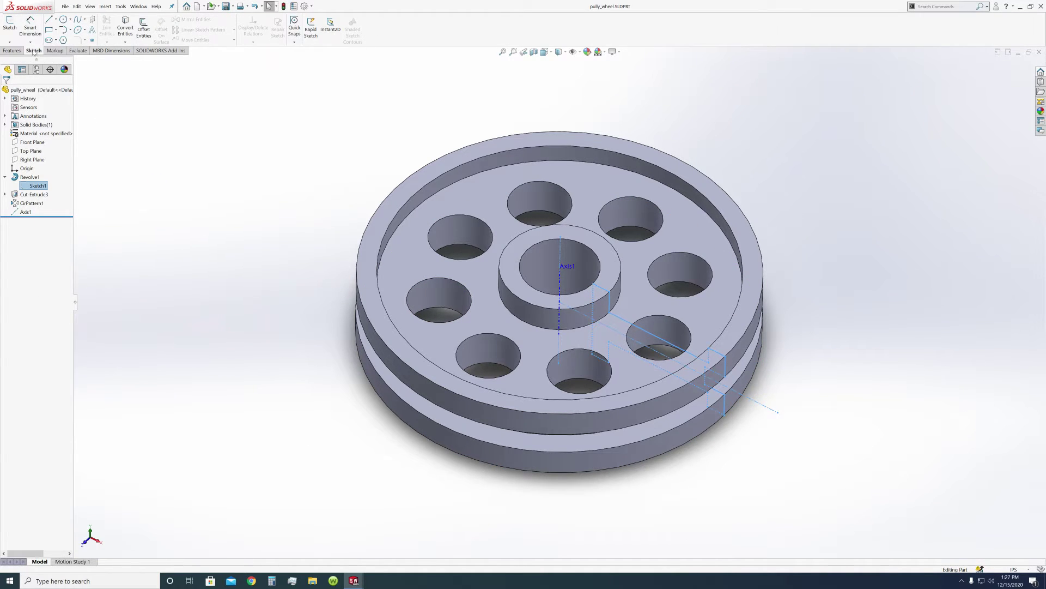
click(77, 51)
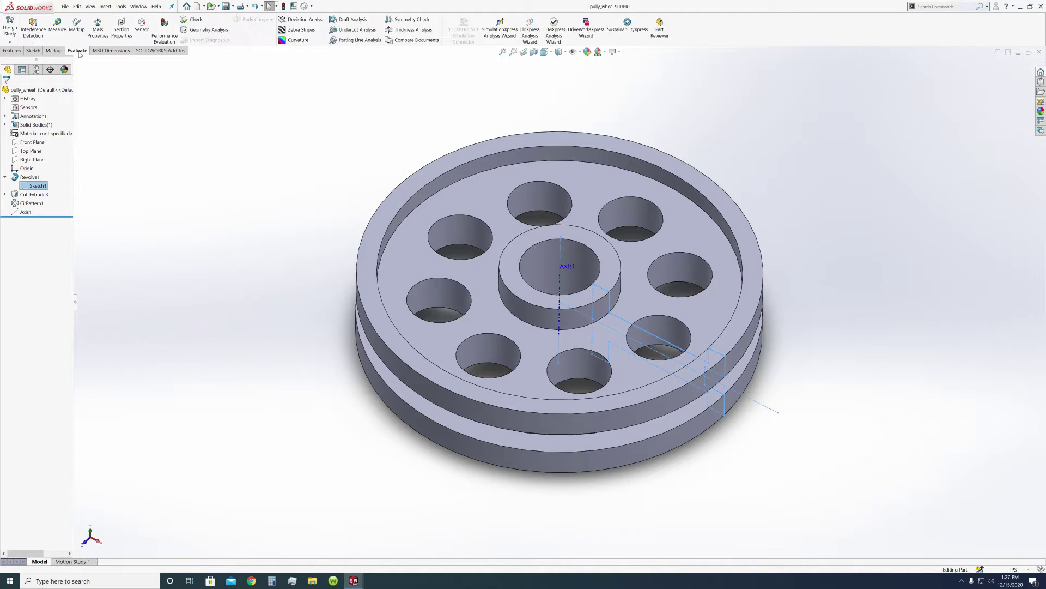
click(57, 27)
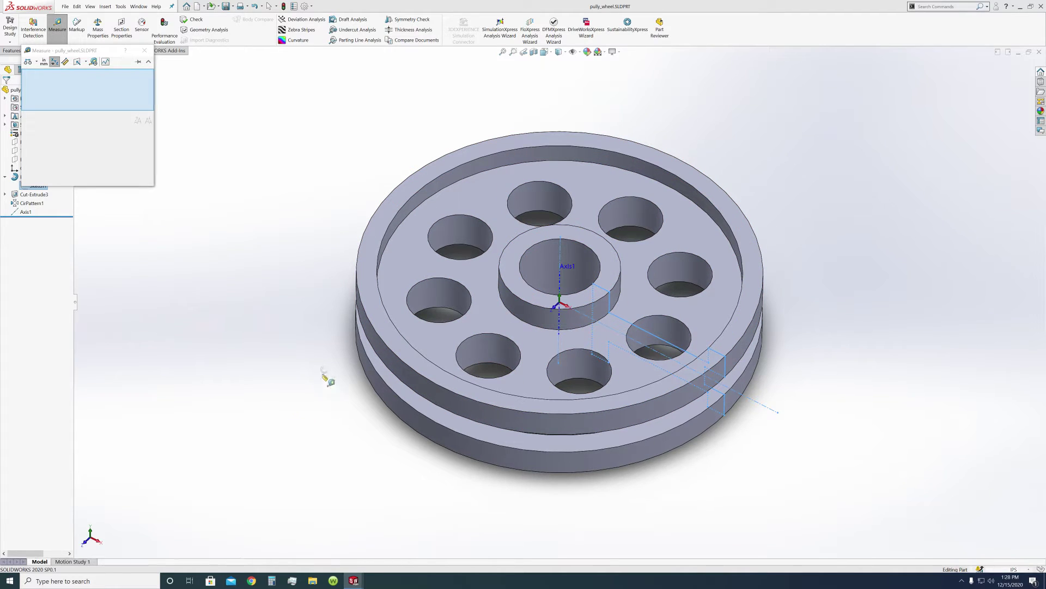
click(551, 303)
middle_drag(551, 304, 276, 379)
click(569, 311)
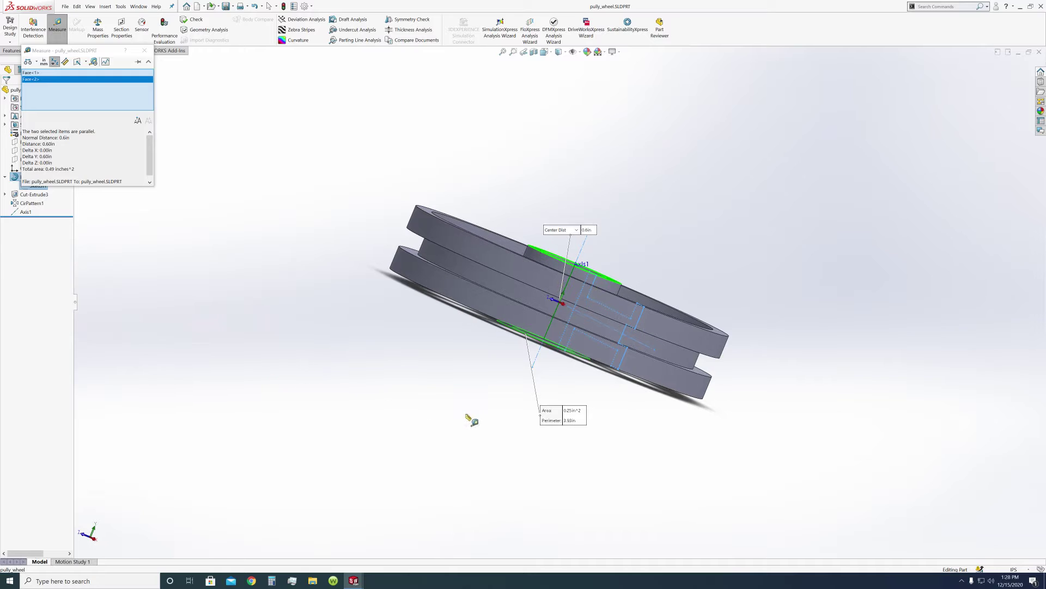
Step: Back in Part1, change the height dimension to 0.65 and exit the sketch
mouse_move(353, 580)
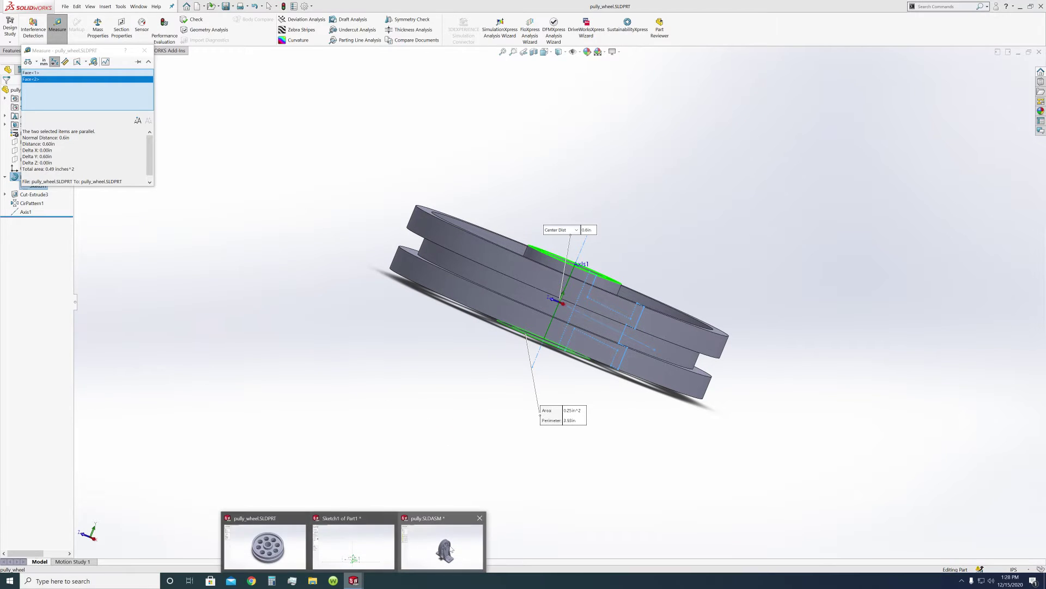
mouse_move(267, 559)
click(353, 545)
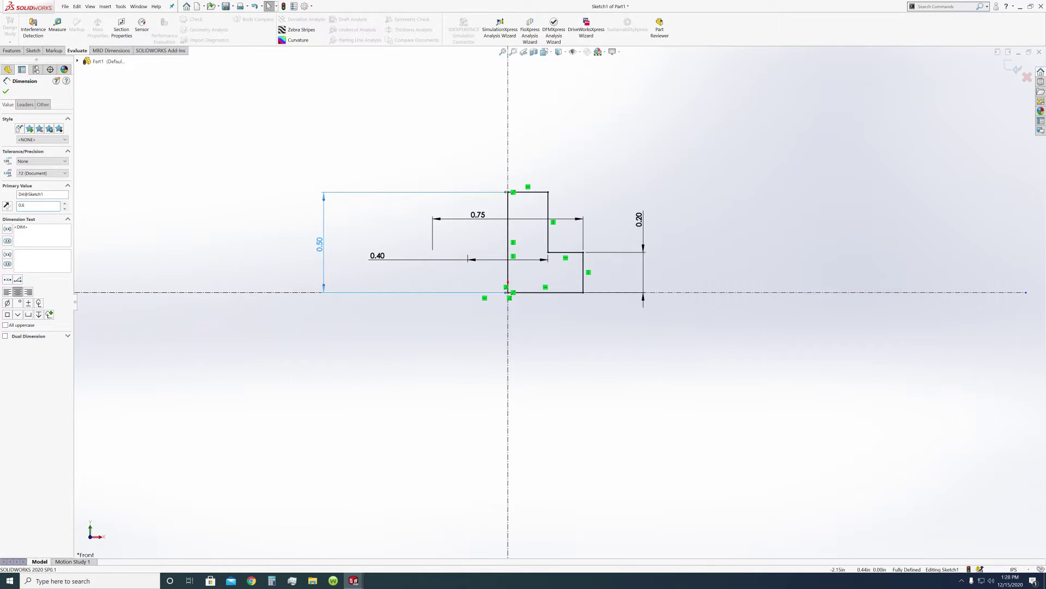
key(Return)
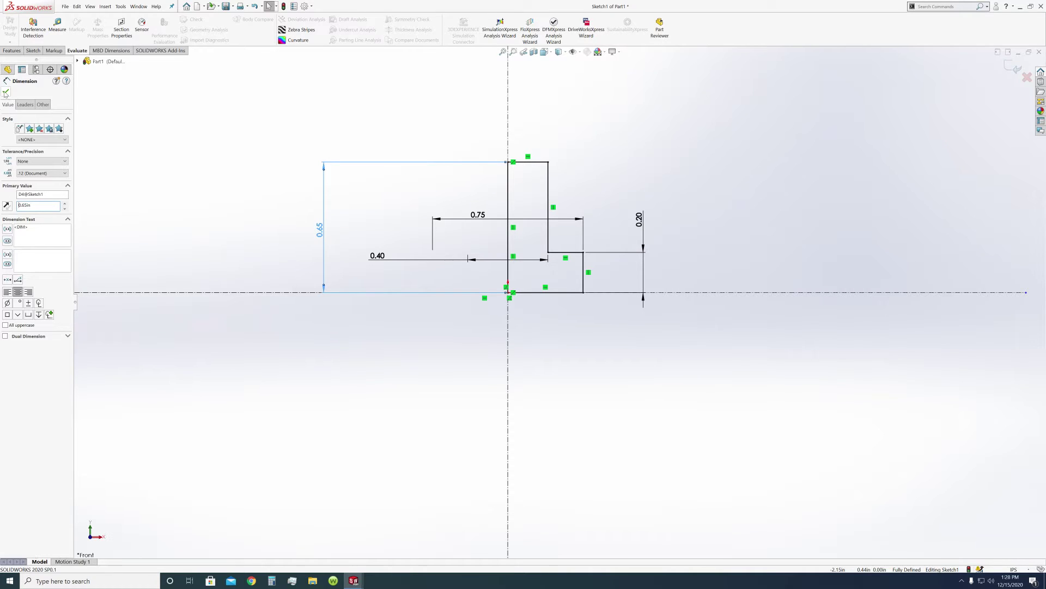
click(345, 149)
click(1015, 67)
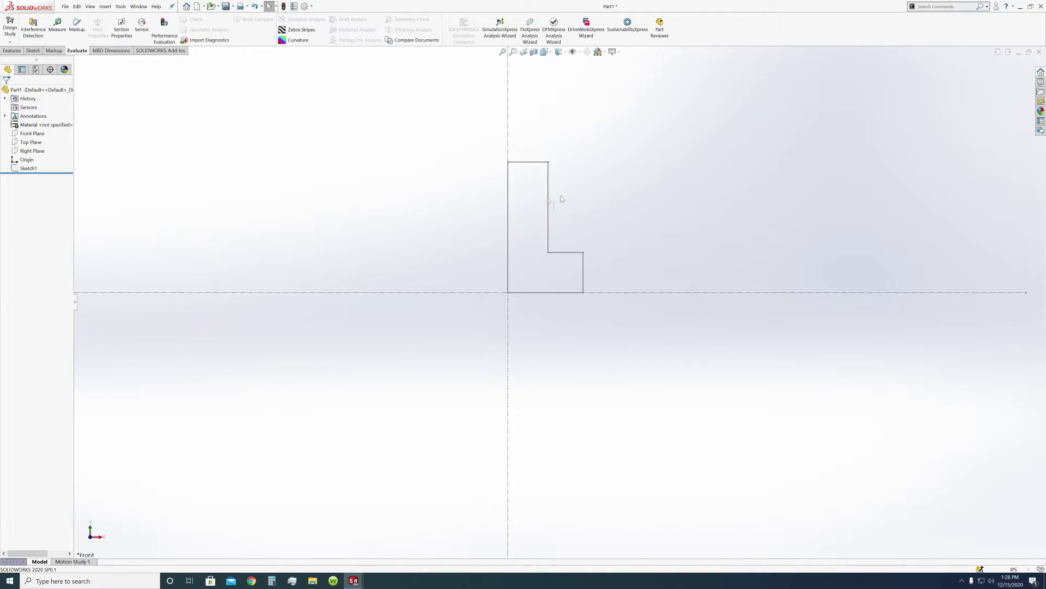
Step: Revolve the L-sketch a full 360 degrees into a stepped cylindrical solid
click(58, 24)
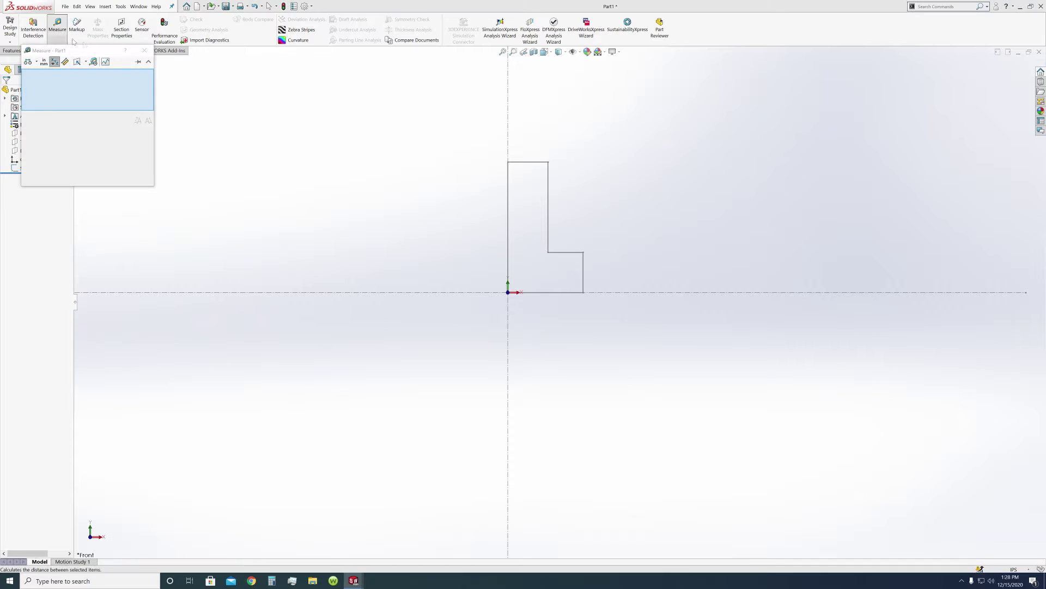
click(141, 46)
click(33, 50)
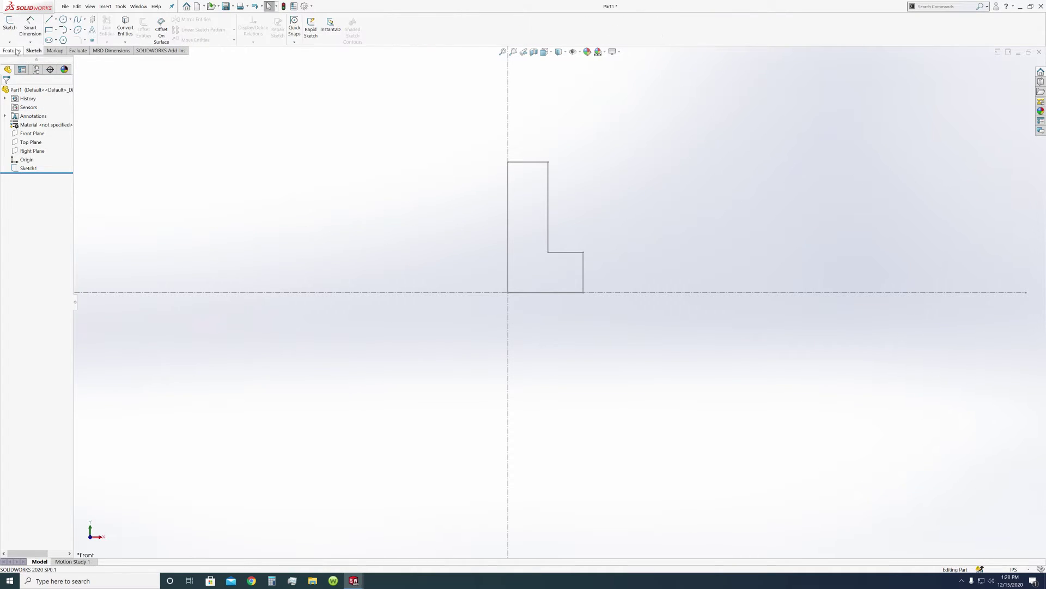
click(16, 50)
click(36, 27)
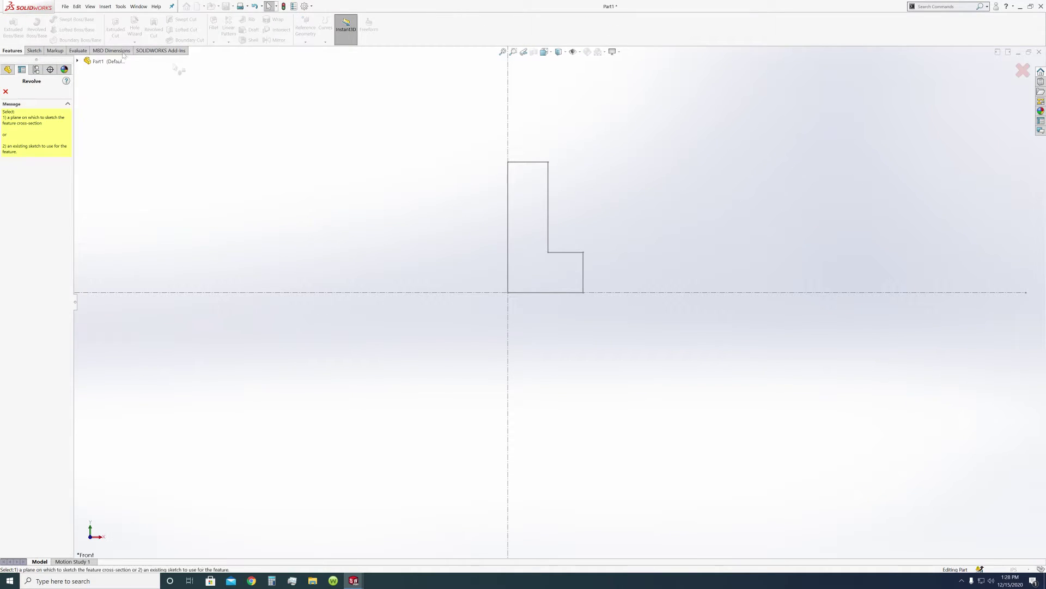
click(510, 128)
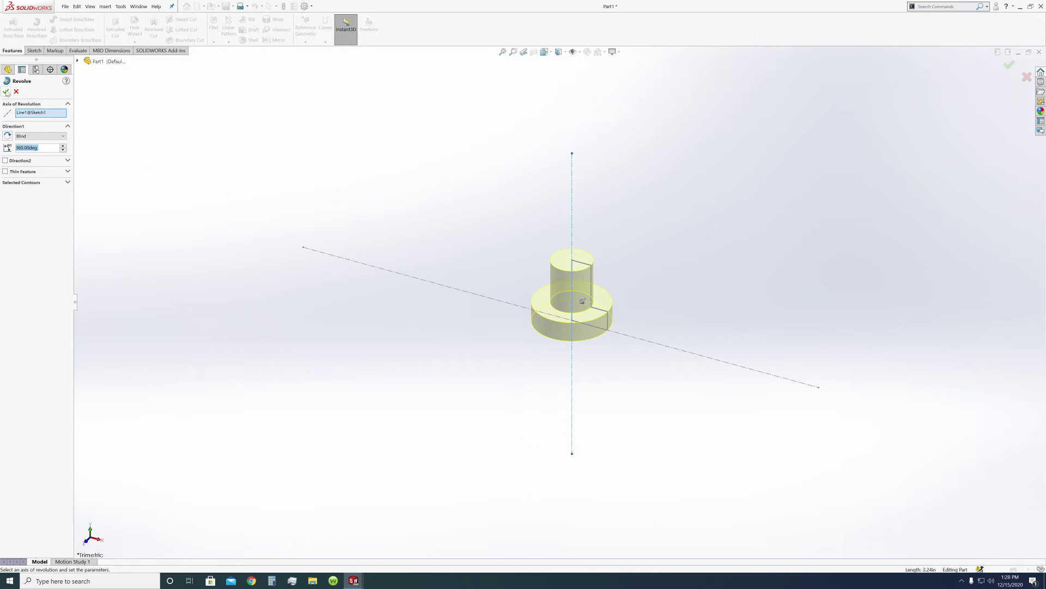
click(6, 91)
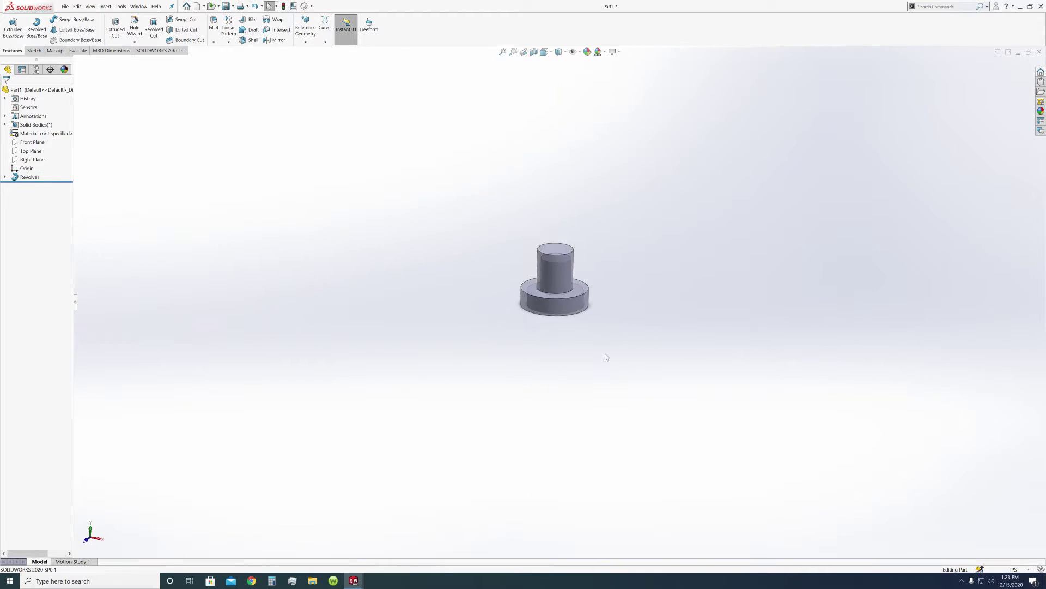
Step: Create a reference axis from the intersection of the Front Plane and Top Plane
click(308, 32)
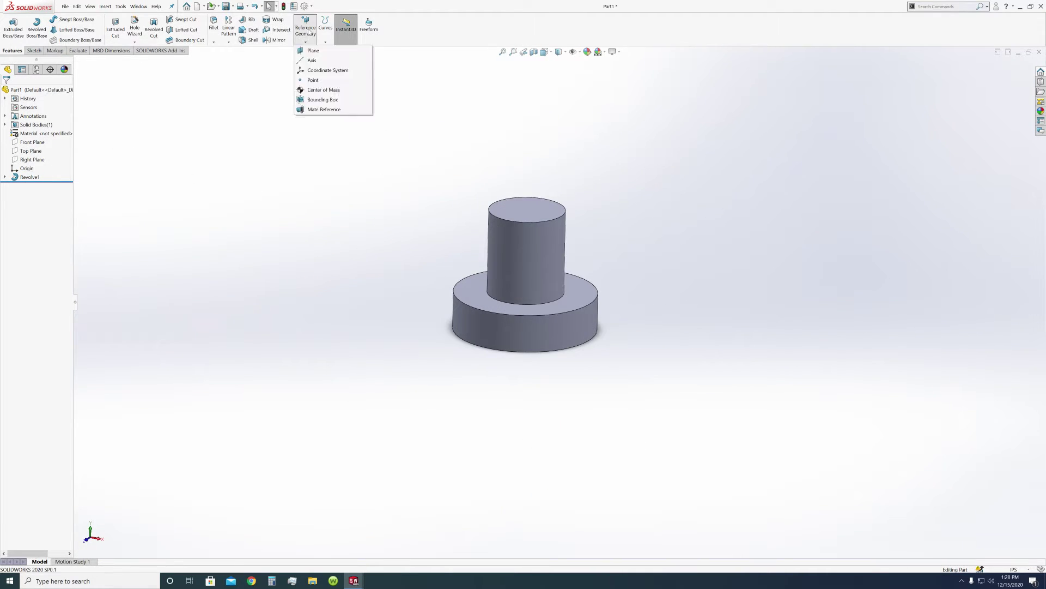
click(311, 60)
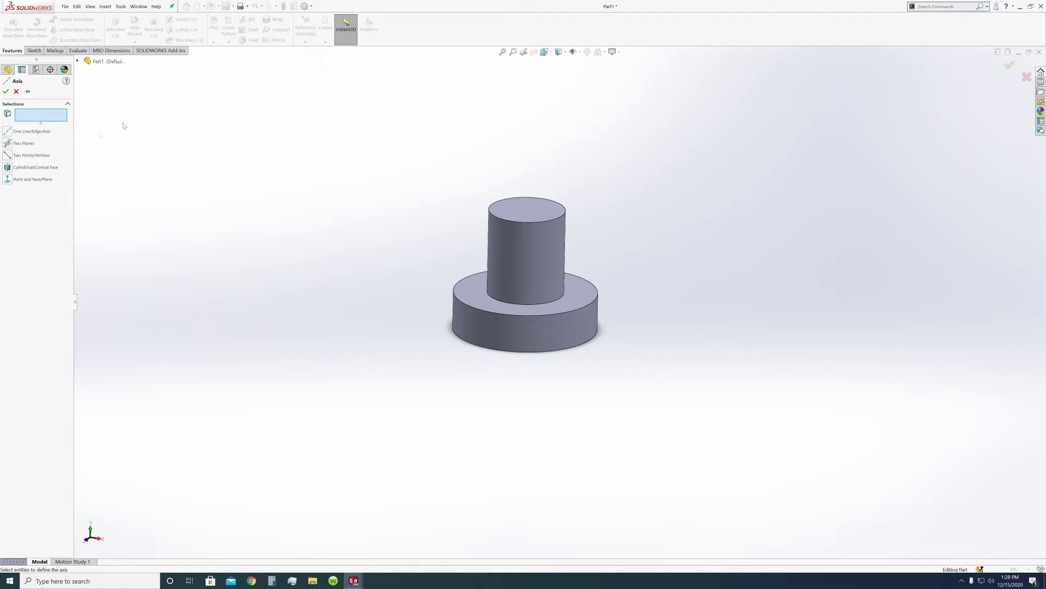
click(19, 145)
click(77, 61)
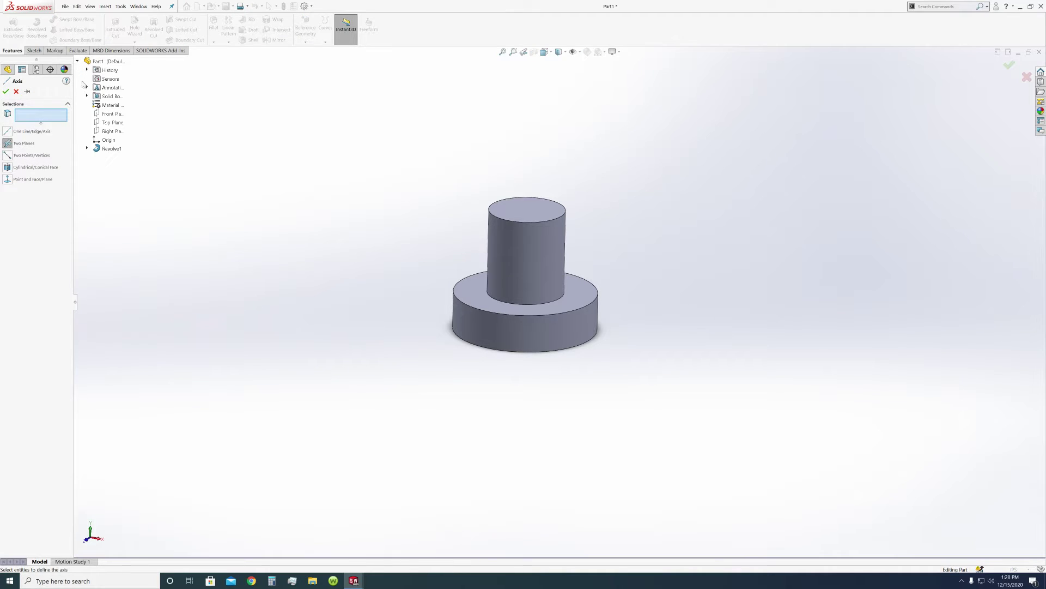
click(115, 114)
click(113, 122)
right_click(139, 161)
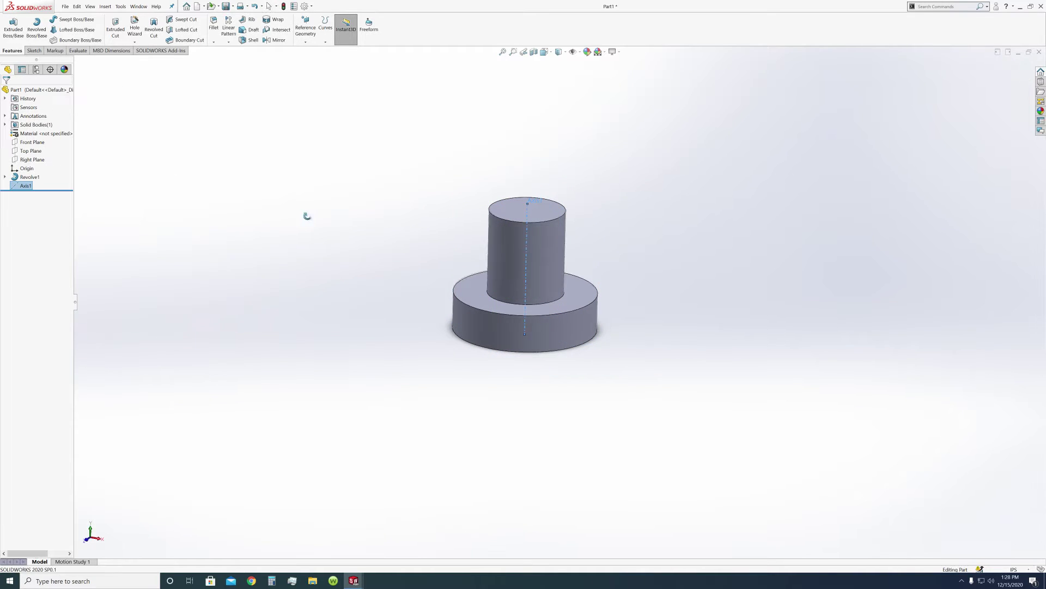
Step: Orbit around the stepped cylinder, then set the view to Isometric
middle_drag(305, 215, 306, 231)
click(5, 177)
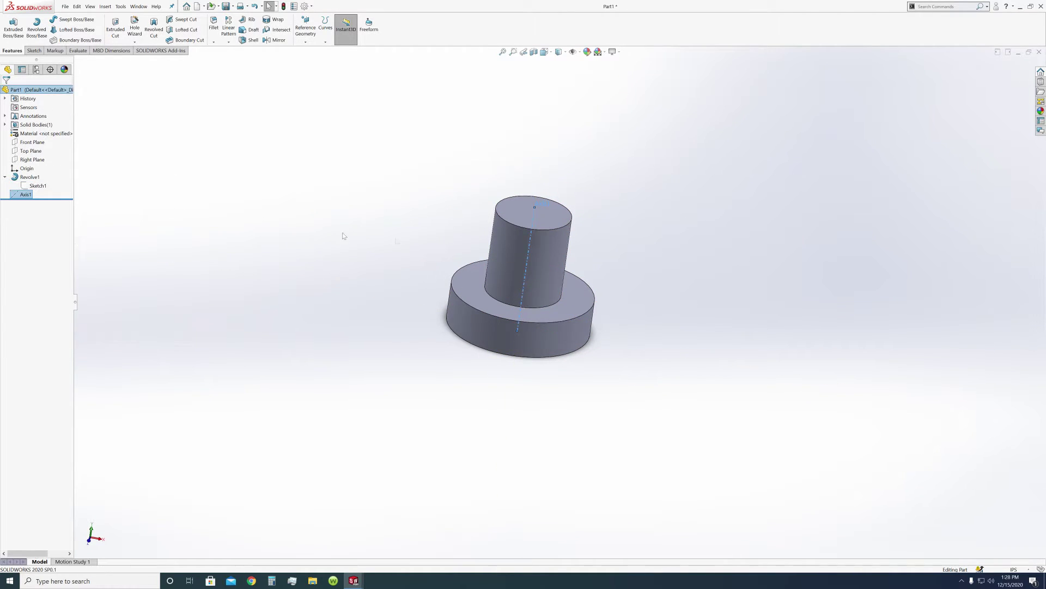
scroll(527, 230, up, 3)
middle_drag(528, 230, 391, 223)
scroll(455, 306, down, 3)
middle_drag(679, 276, 647, 311)
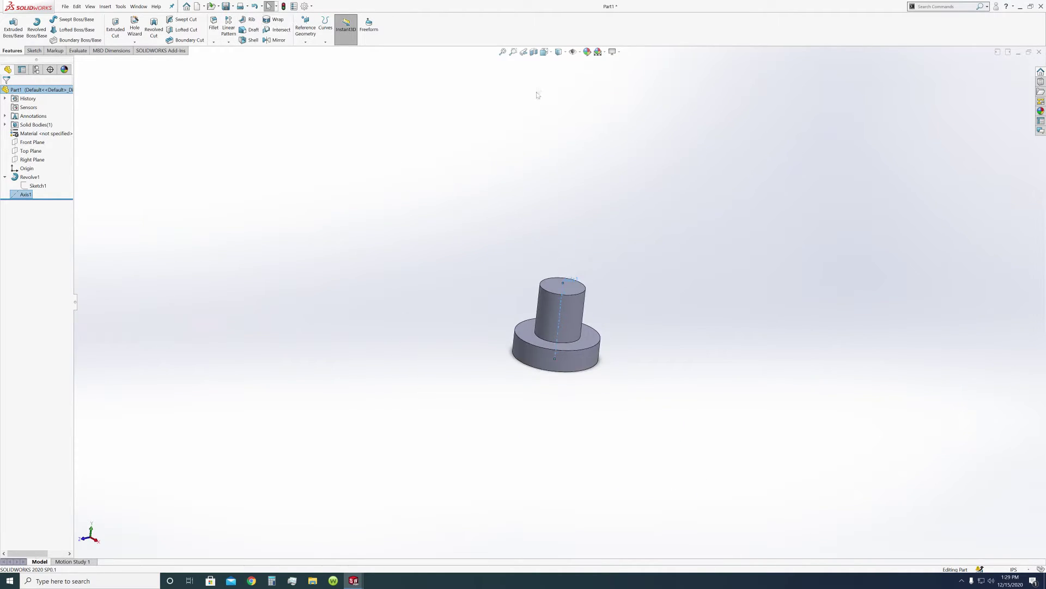
click(544, 52)
click(589, 74)
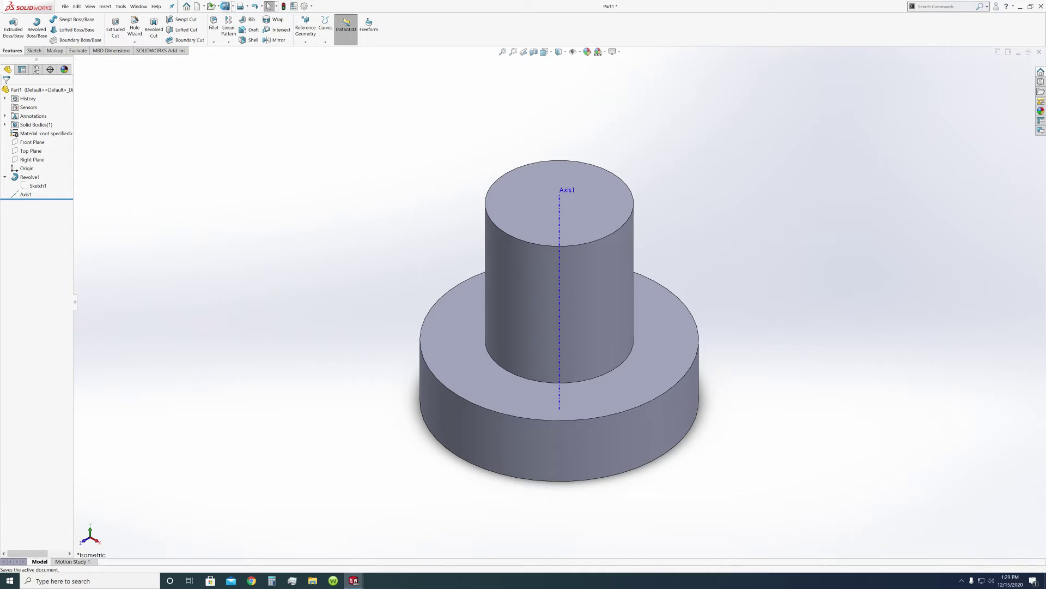
Step: Save Part1 under the file name pully_pin inside the Pully V2 folder
click(226, 6)
double_click(691, 240)
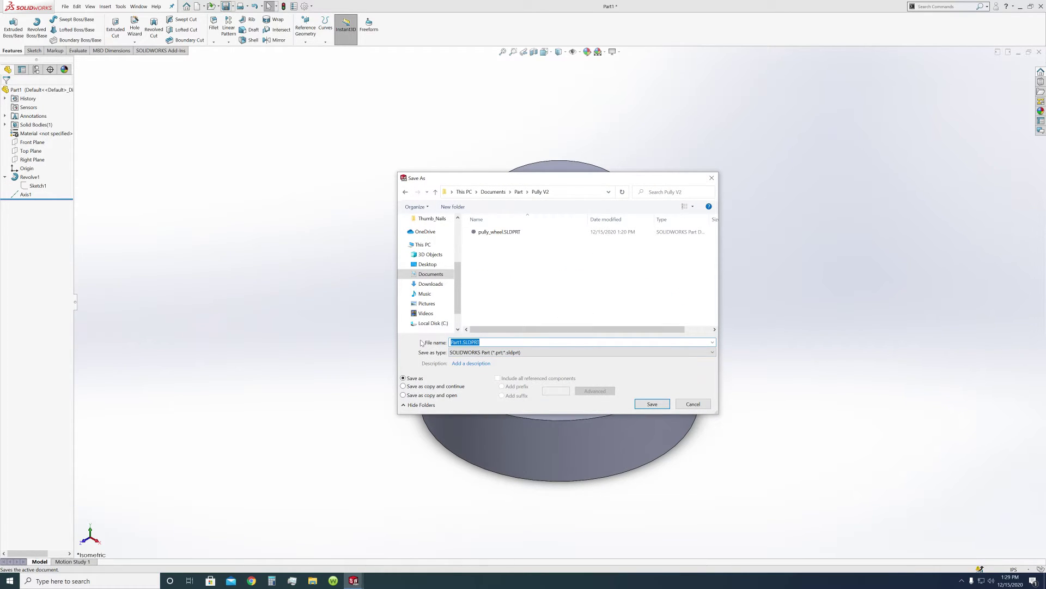
text(pull)
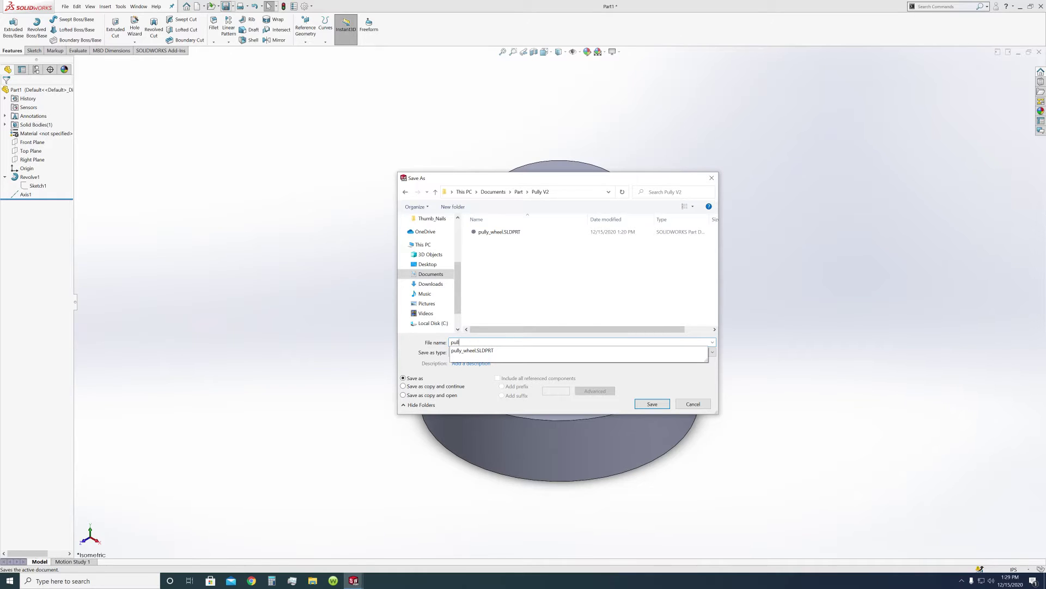
text(y_pin)
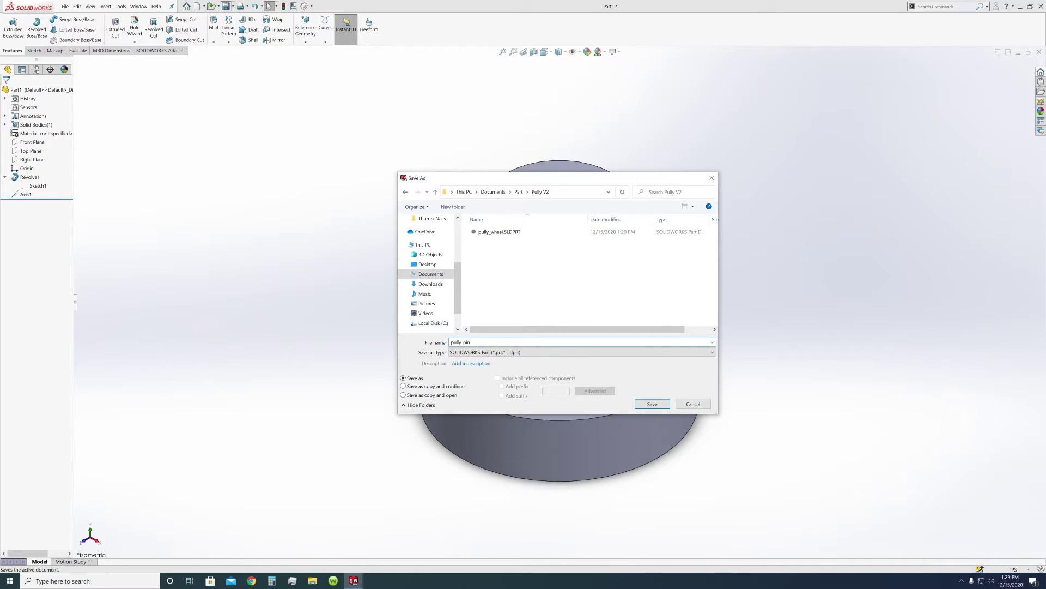
click(653, 404)
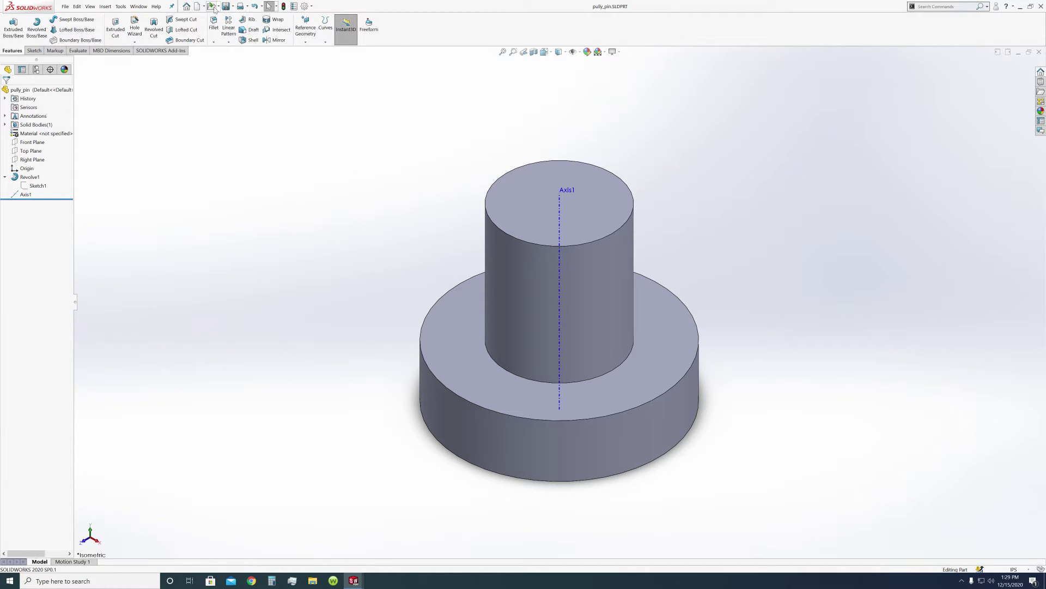
Step: Create a new part and start a sketch on the Top Plane
click(198, 6)
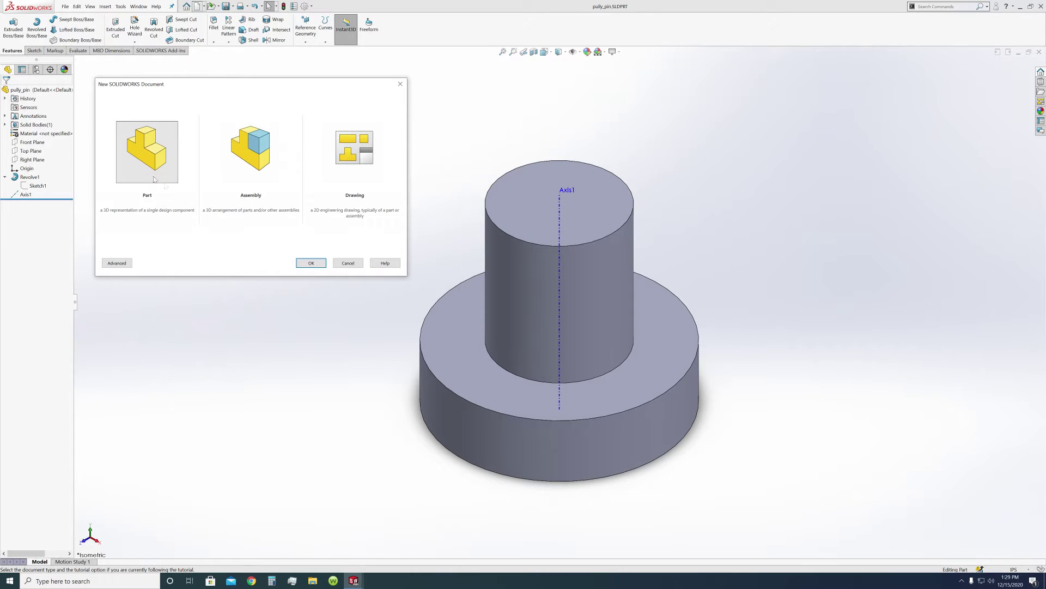
click(307, 263)
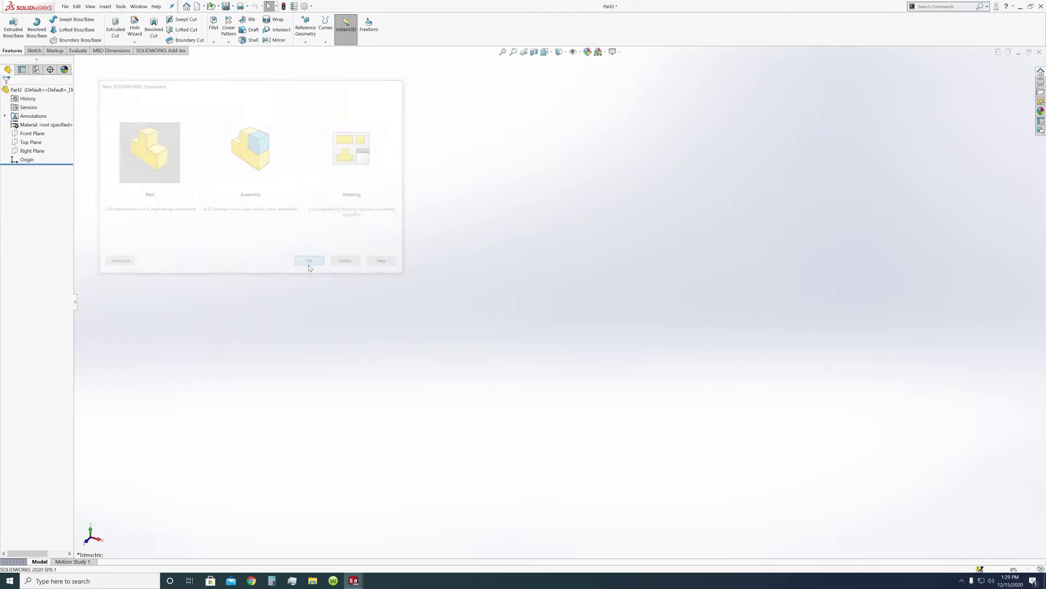
click(24, 144)
click(34, 136)
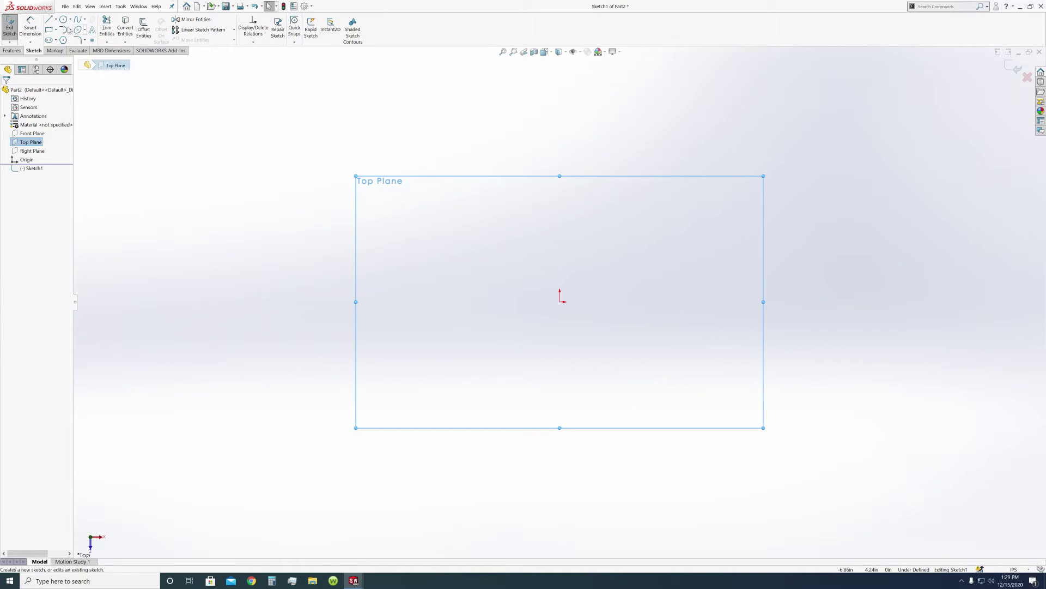
Step: Draw a vertical and a horizontal centerline across the sketch area
click(57, 20)
click(64, 37)
click(526, 129)
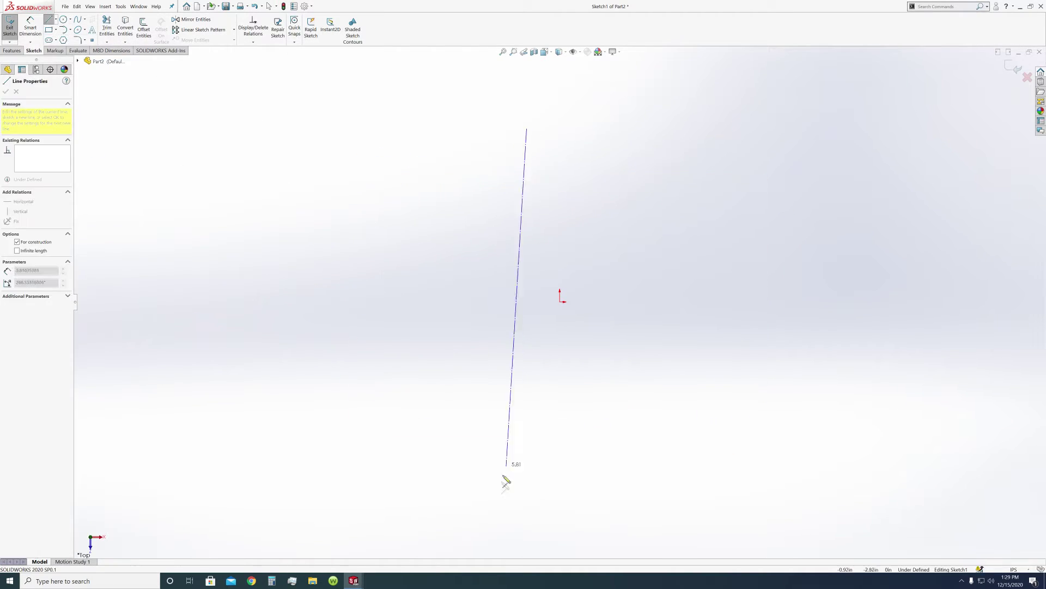
double_click(526, 492)
click(282, 214)
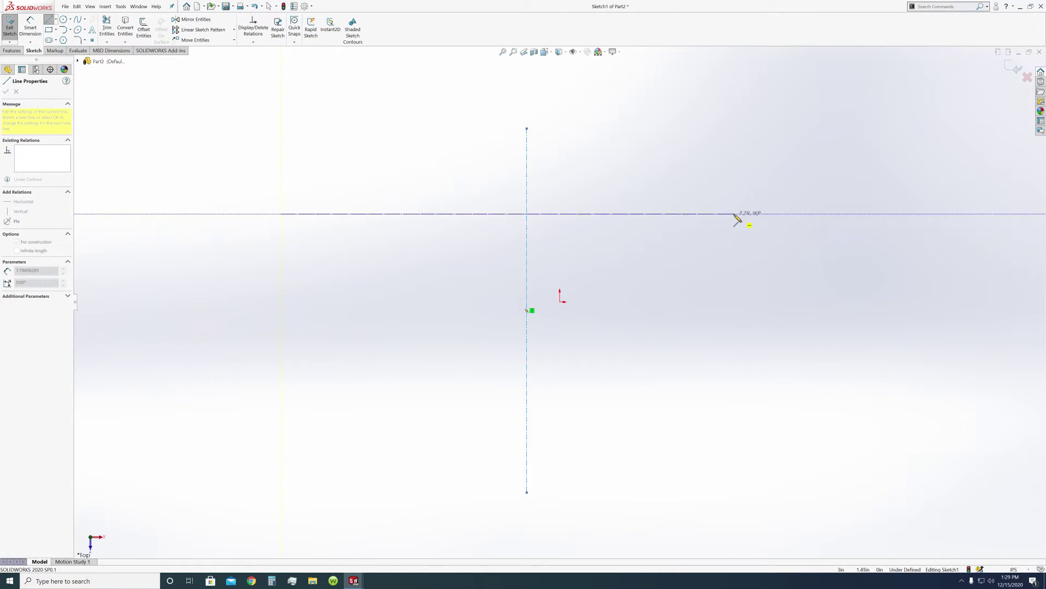
double_click(737, 215)
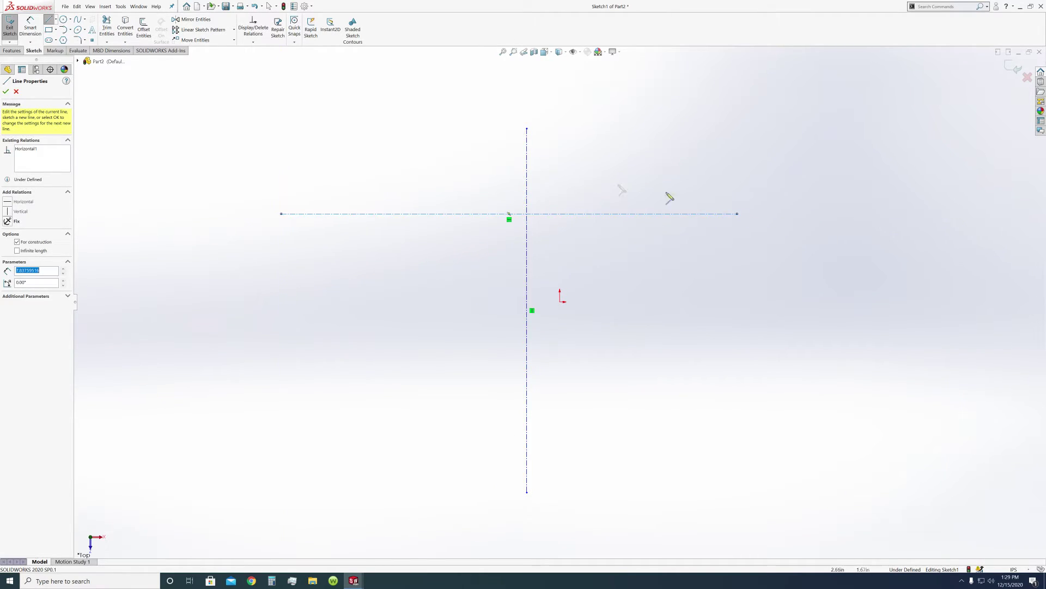
click(6, 92)
Step: Make both centerlines coincident with the origin and extend the horizontal one further right
click(6, 92)
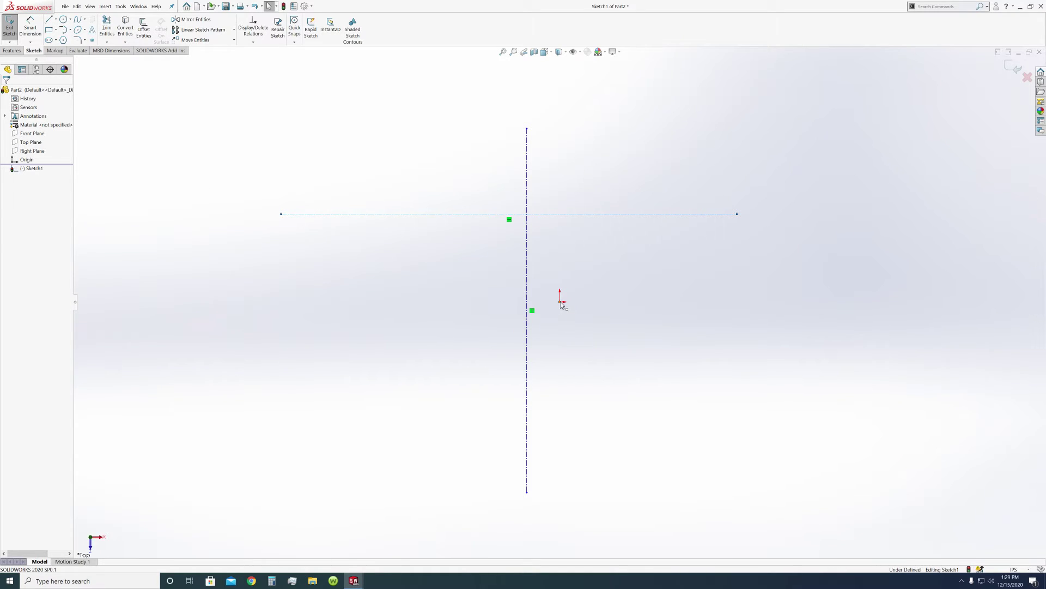
ctrl+click(561, 301)
click(16, 208)
click(381, 391)
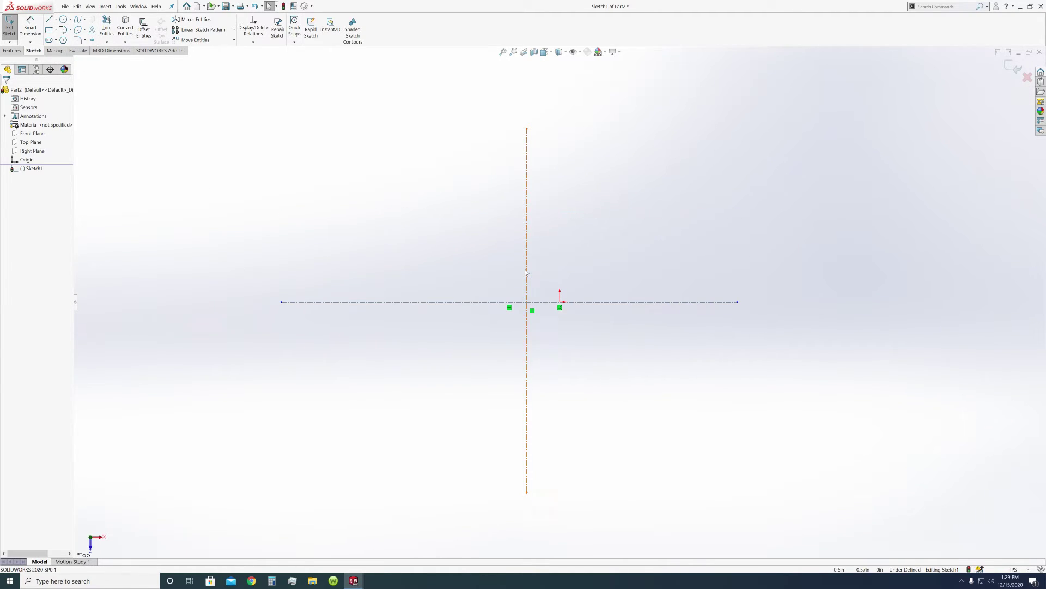
click(528, 273)
ctrl+click(559, 301)
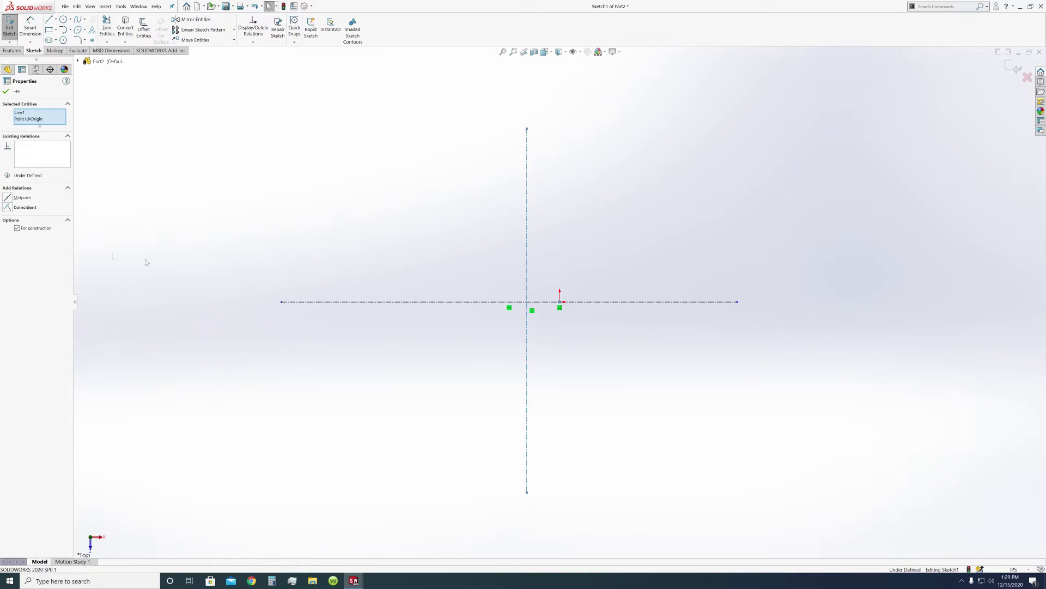
click(7, 208)
click(385, 224)
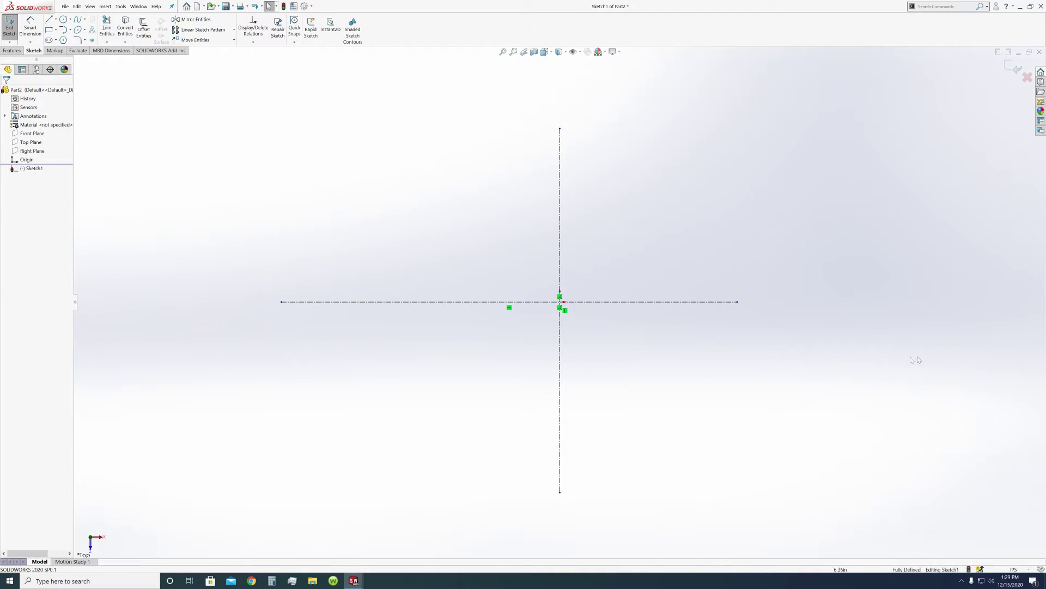
click(737, 302)
drag(768, 308, 807, 301)
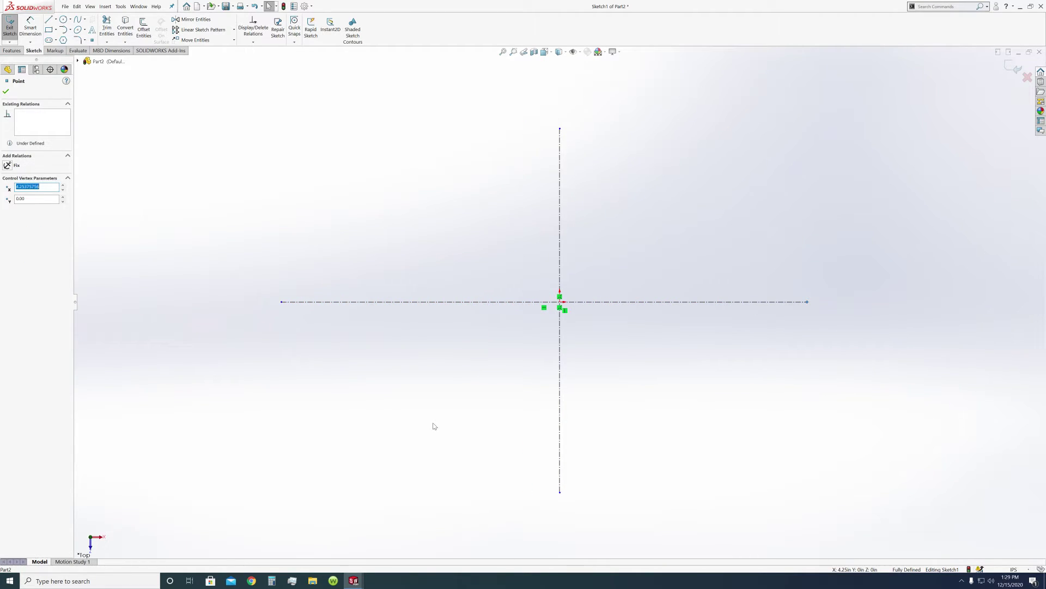
Step: Draw a corner rectangle from upper-left to lower-right of the origin
click(49, 29)
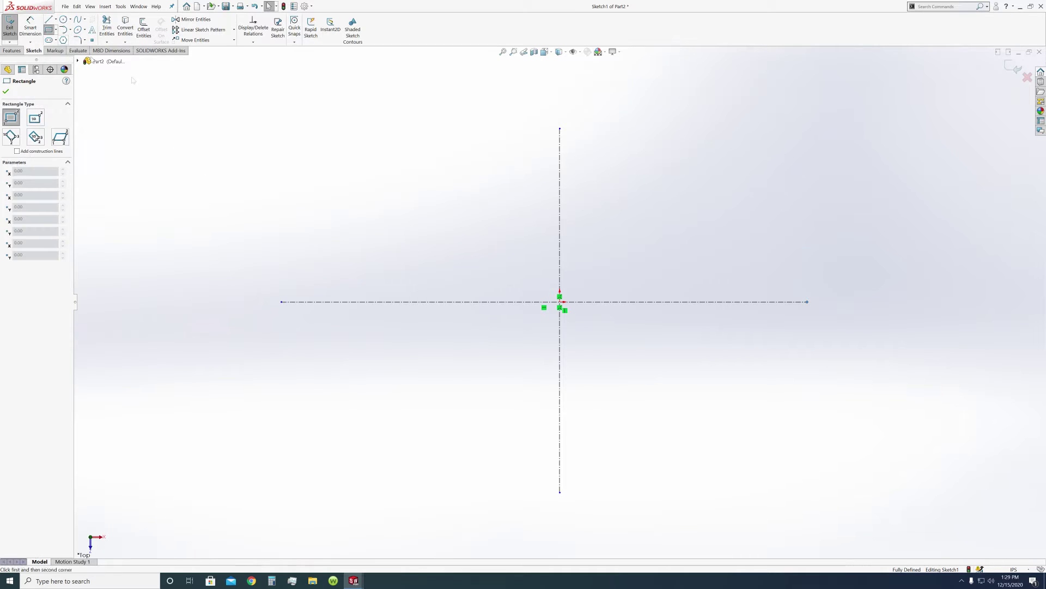
click(331, 172)
click(728, 391)
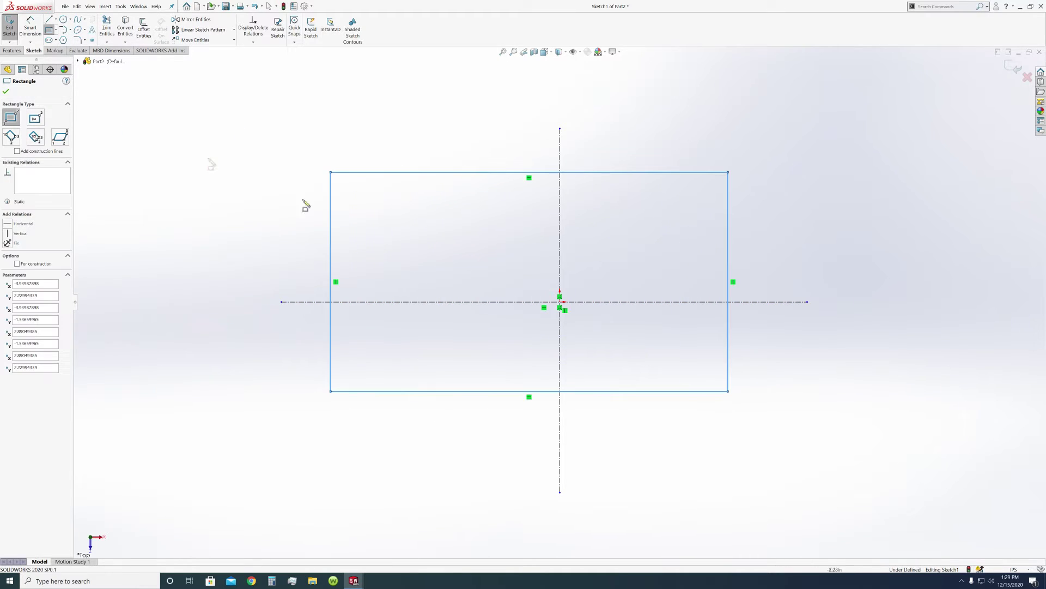
click(5, 91)
mouse_move(354, 581)
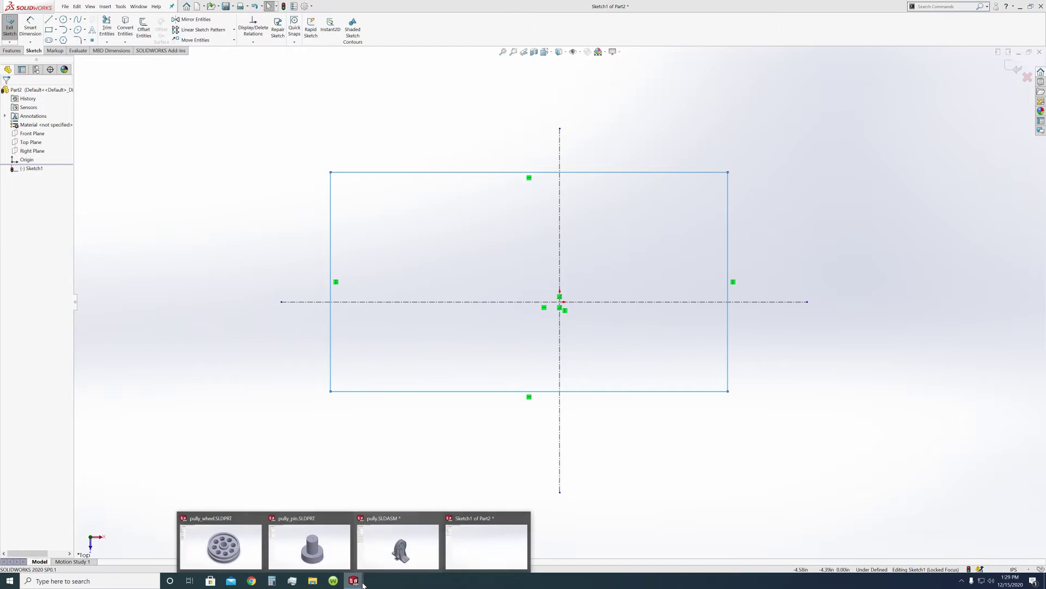
click(221, 545)
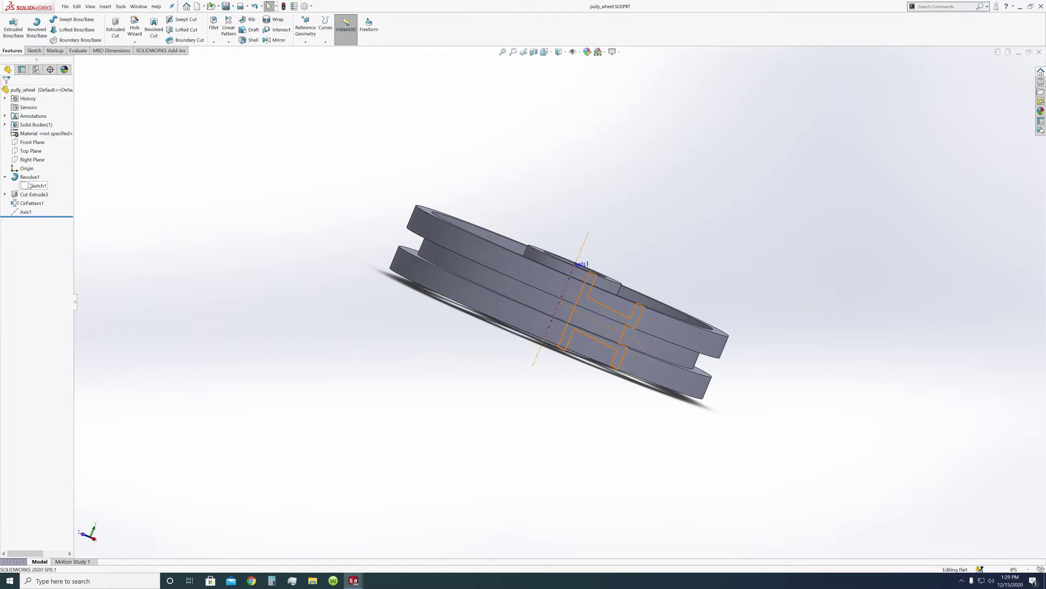
right_click(31, 186)
click(36, 174)
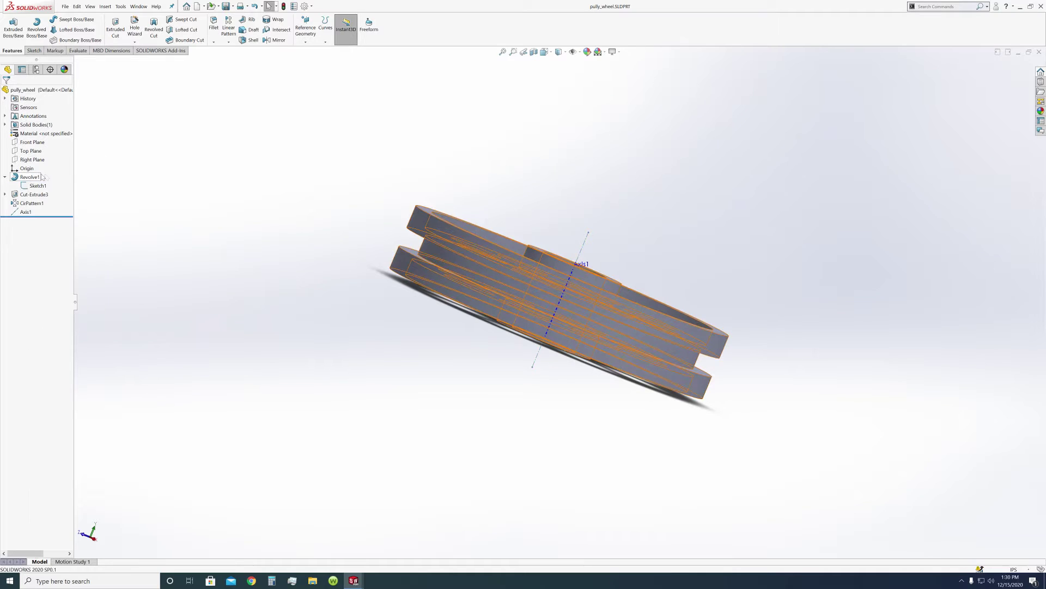
right_click(39, 187)
click(41, 188)
click(47, 166)
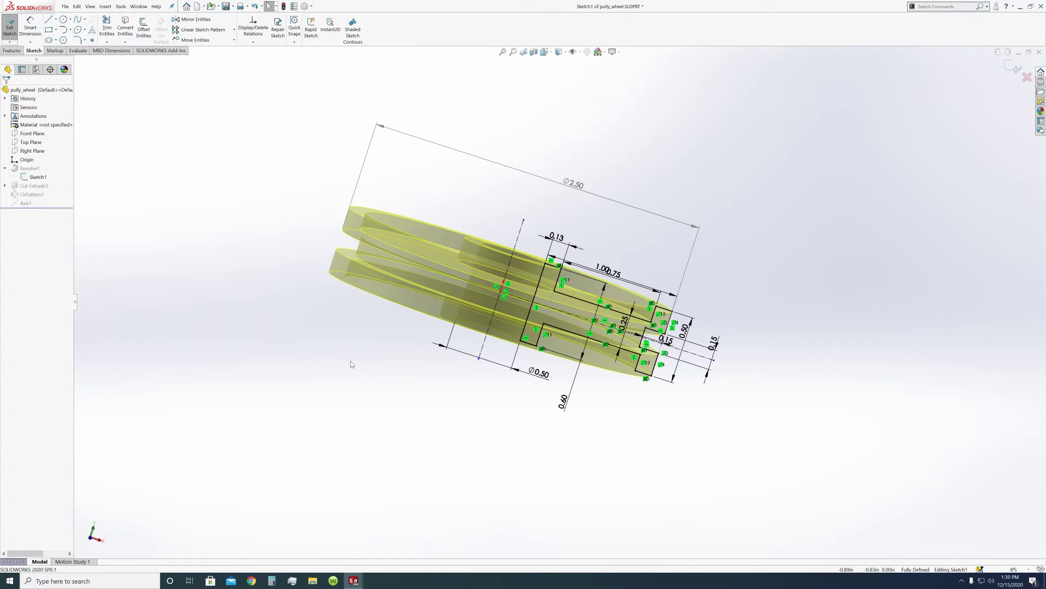
mouse_move(354, 581)
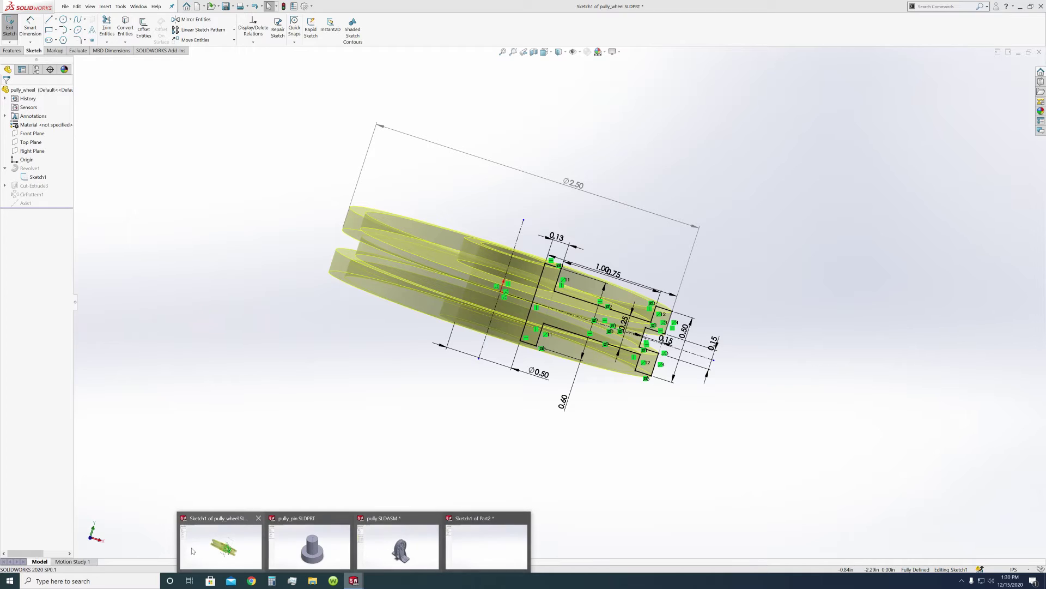
Step: Make the rectangle's top and bottom edges symmetric about the horizontal centerline
click(492, 560)
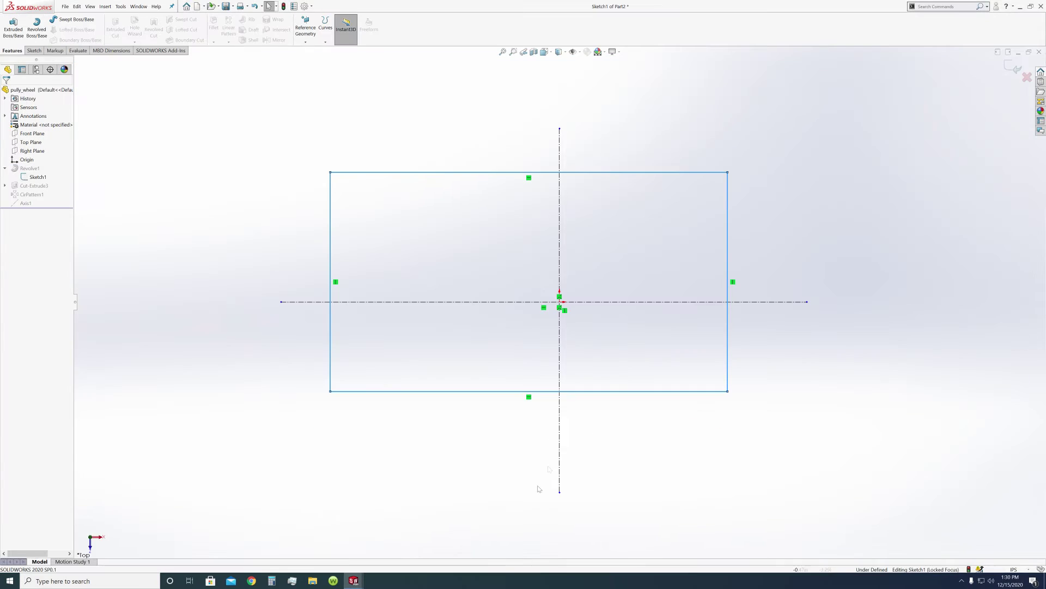
click(360, 165)
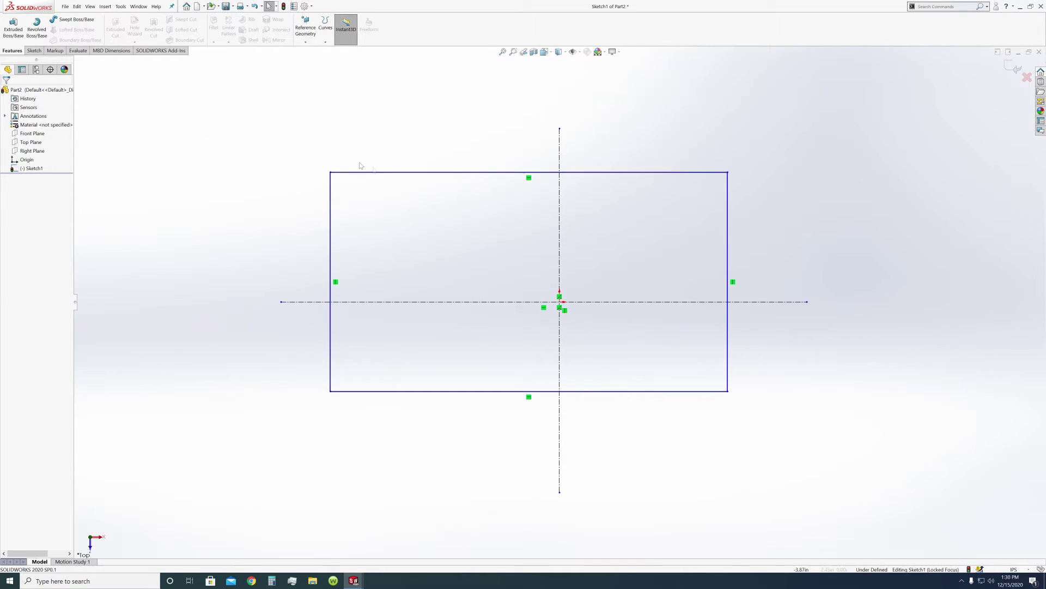
click(448, 394)
ctrl+click(445, 173)
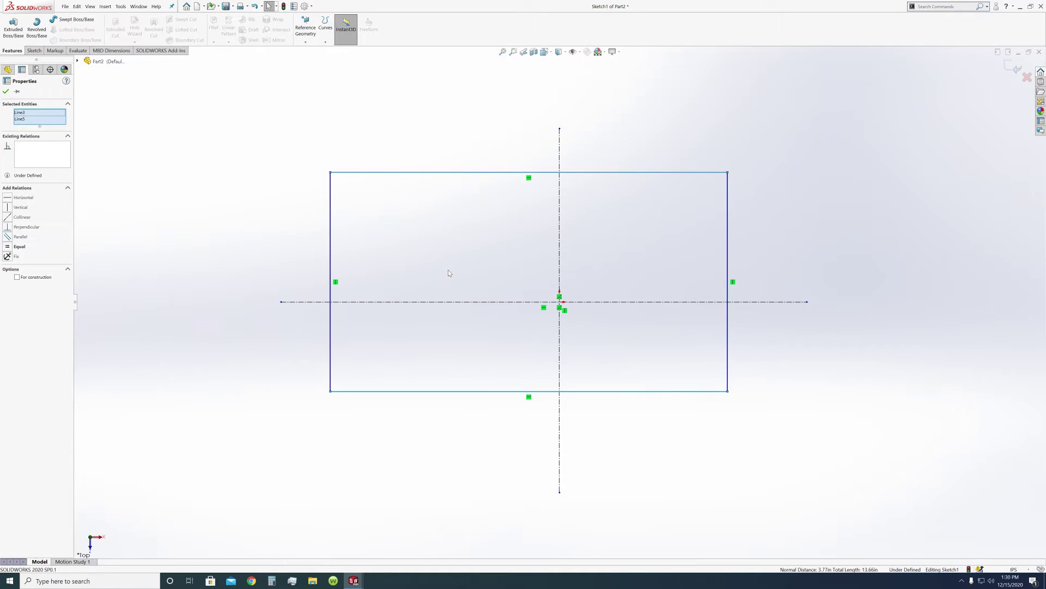
ctrl+click(458, 303)
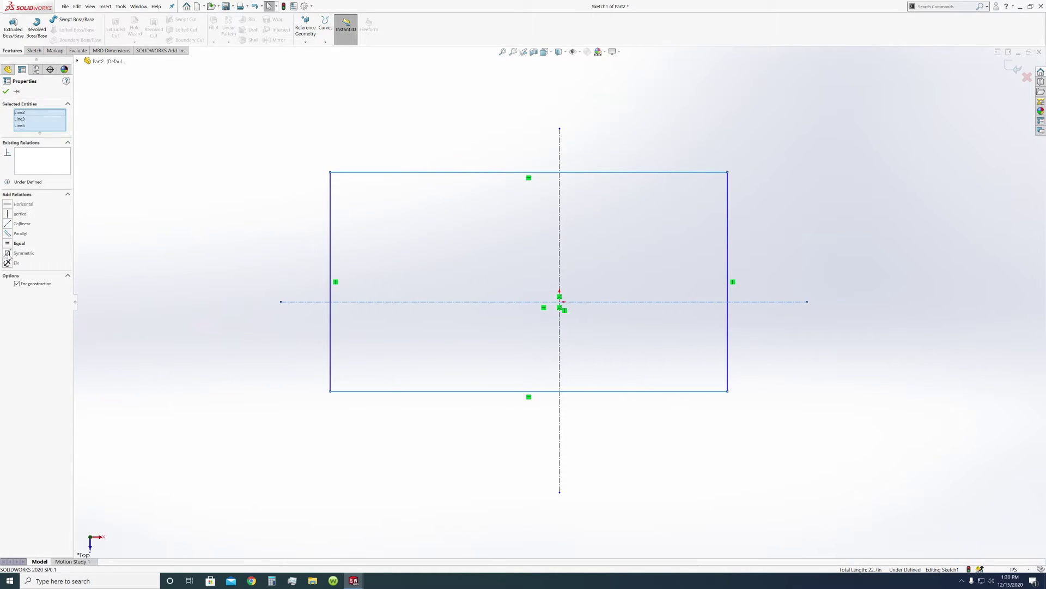
click(8, 253)
Step: Make the rectangle's left and right edges symmetric about the vertical centerline
click(331, 253)
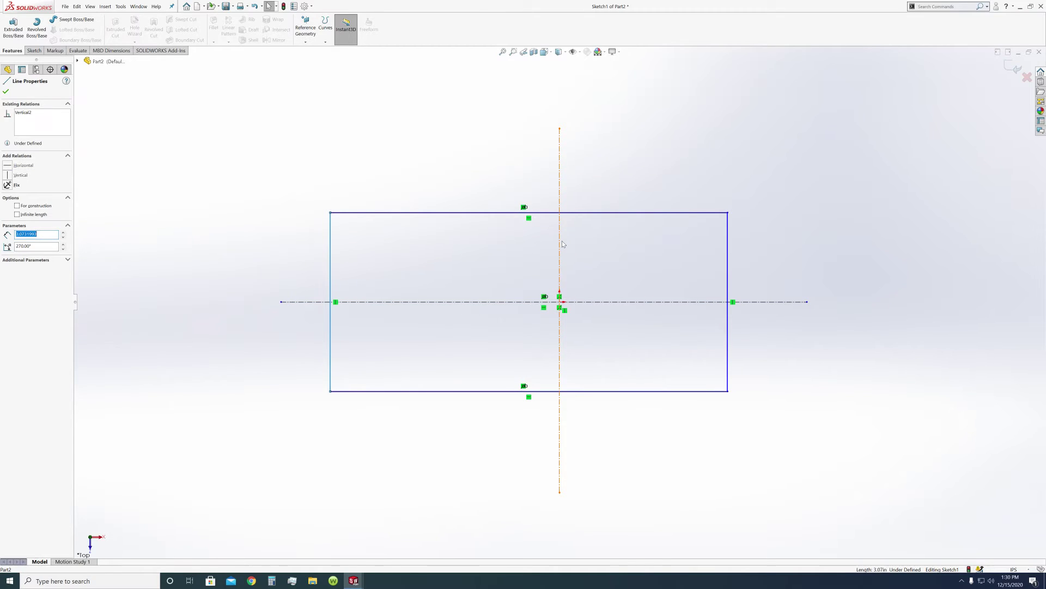
ctrl+click(728, 253)
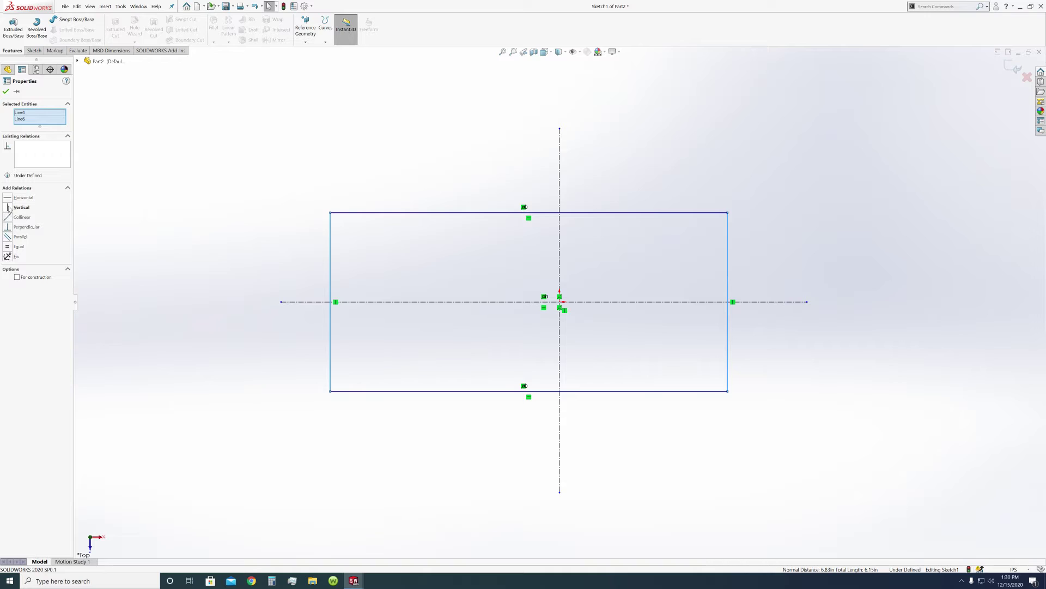
ctrl+click(560, 276)
click(8, 253)
click(279, 188)
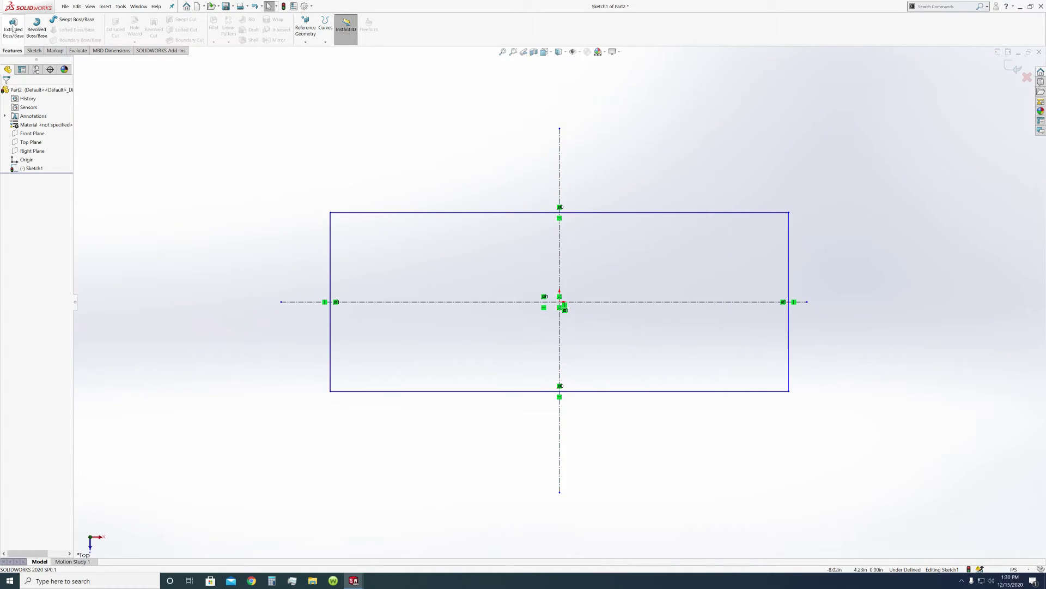
click(34, 50)
click(30, 28)
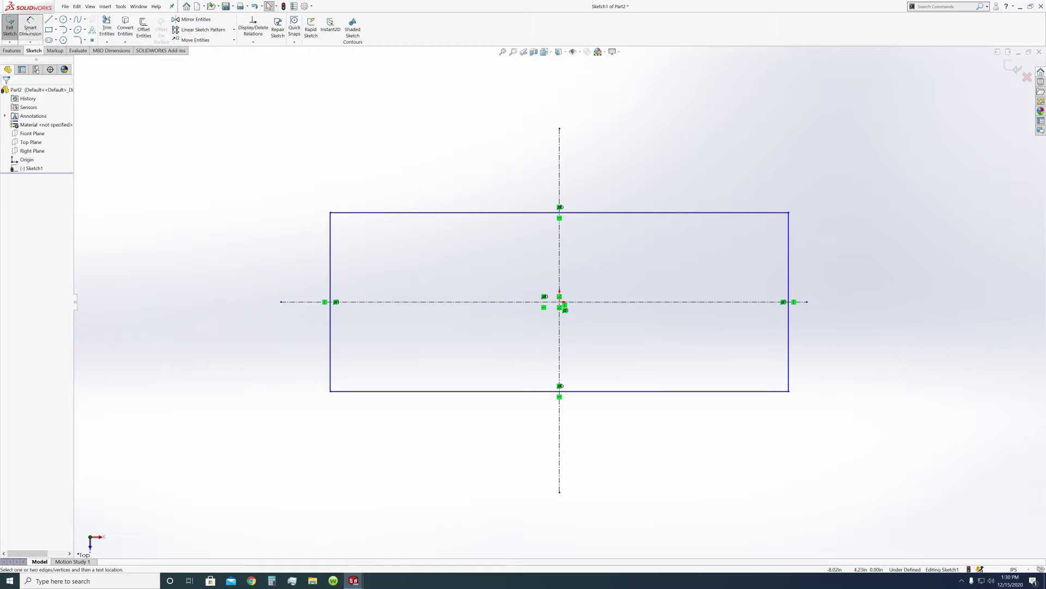
Step: Dimension the rectangle's width (entered as 5) and its height with Smart Dimension
click(330, 269)
click(789, 258)
click(682, 157)
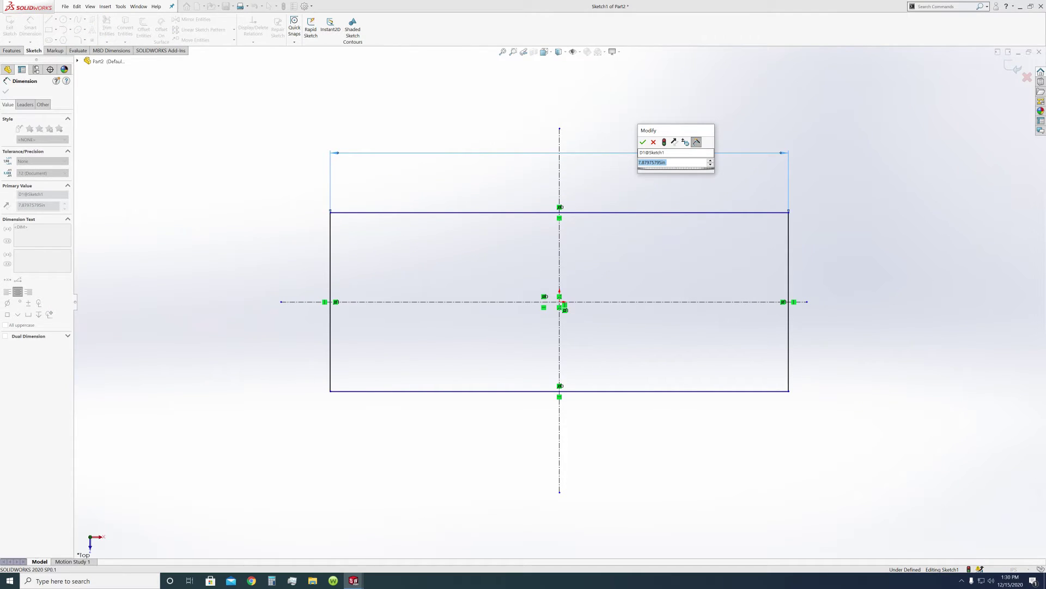
text(5)
key(Return)
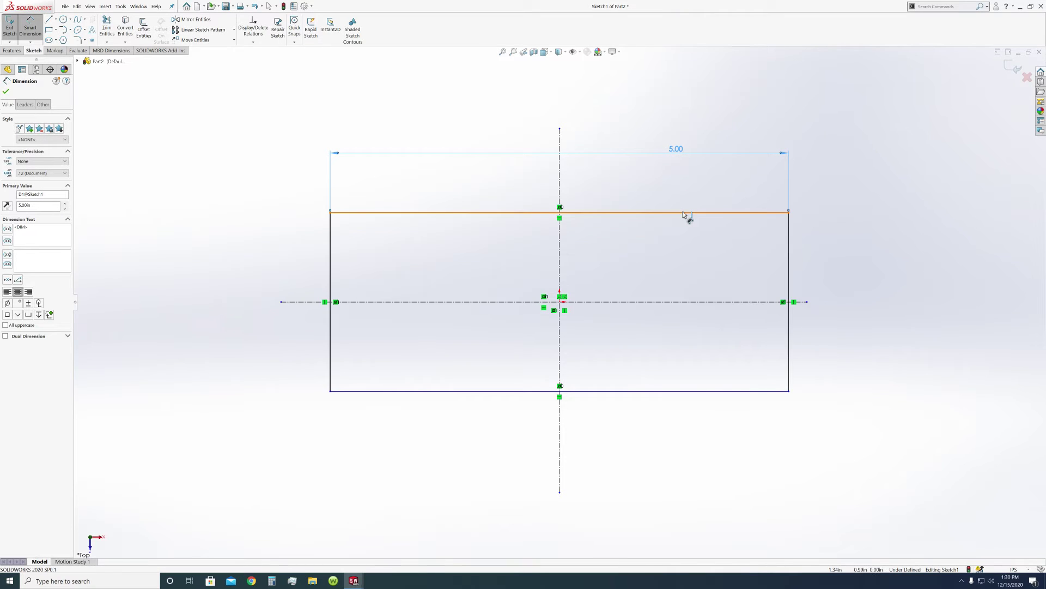
click(684, 213)
click(708, 390)
click(828, 276)
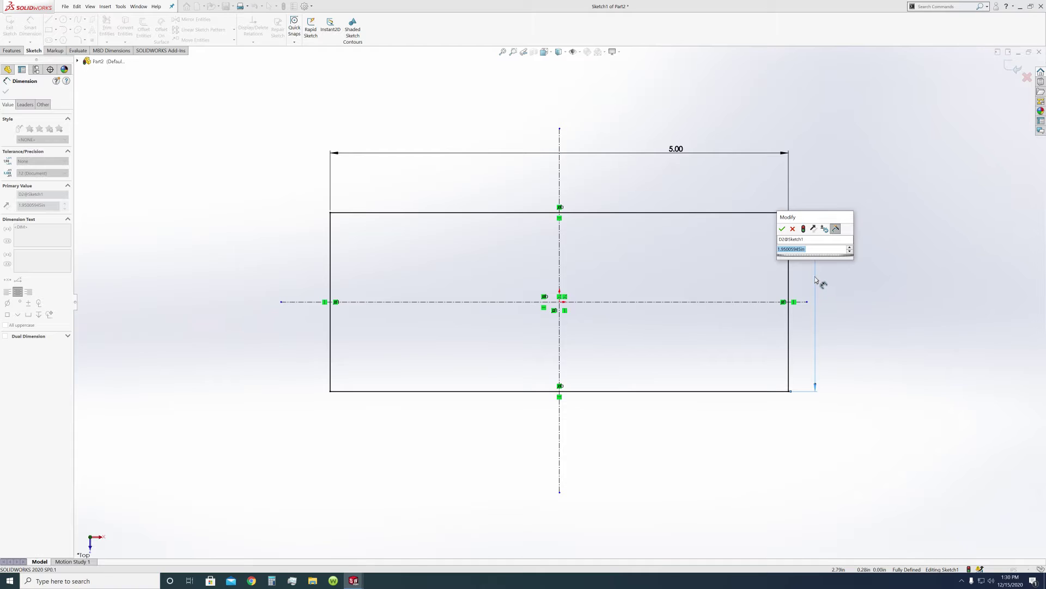
key(Return)
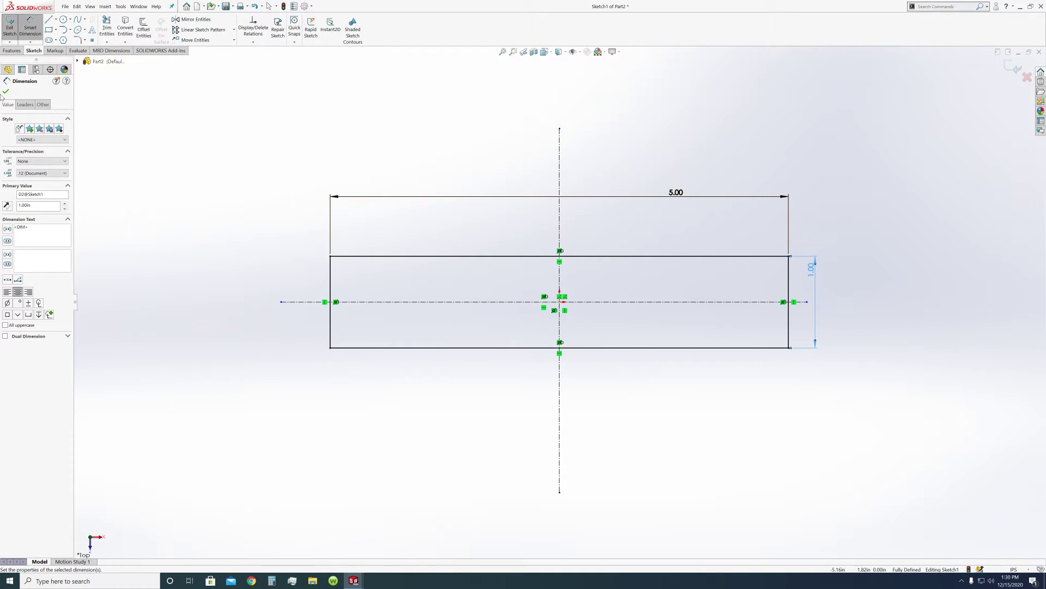
click(5, 91)
Step: Edit the dimensions to 3.00 in wide and 1.50 in tall
click(681, 194)
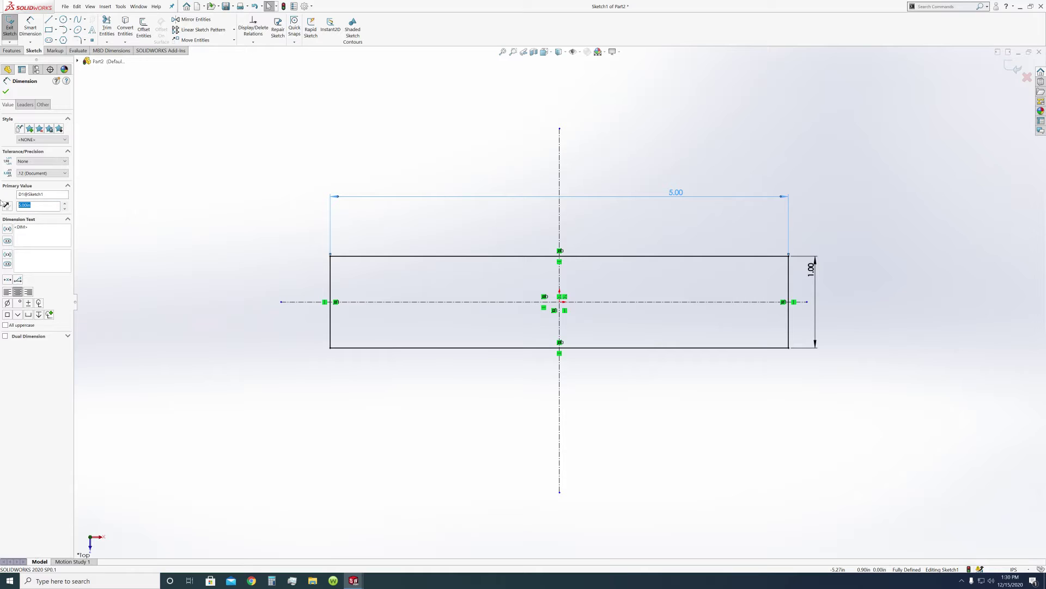
text(3)
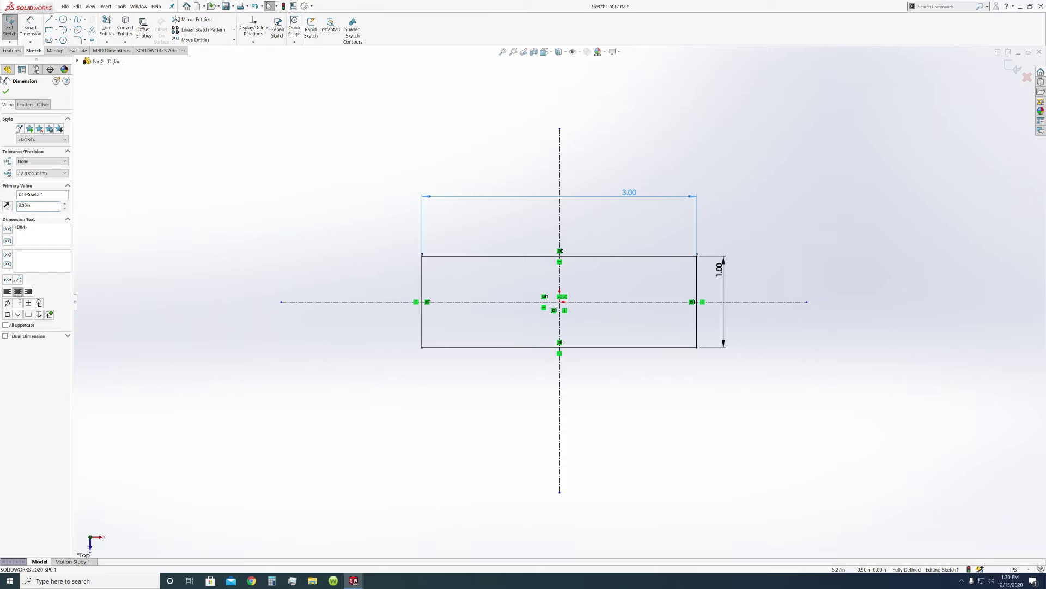
click(6, 92)
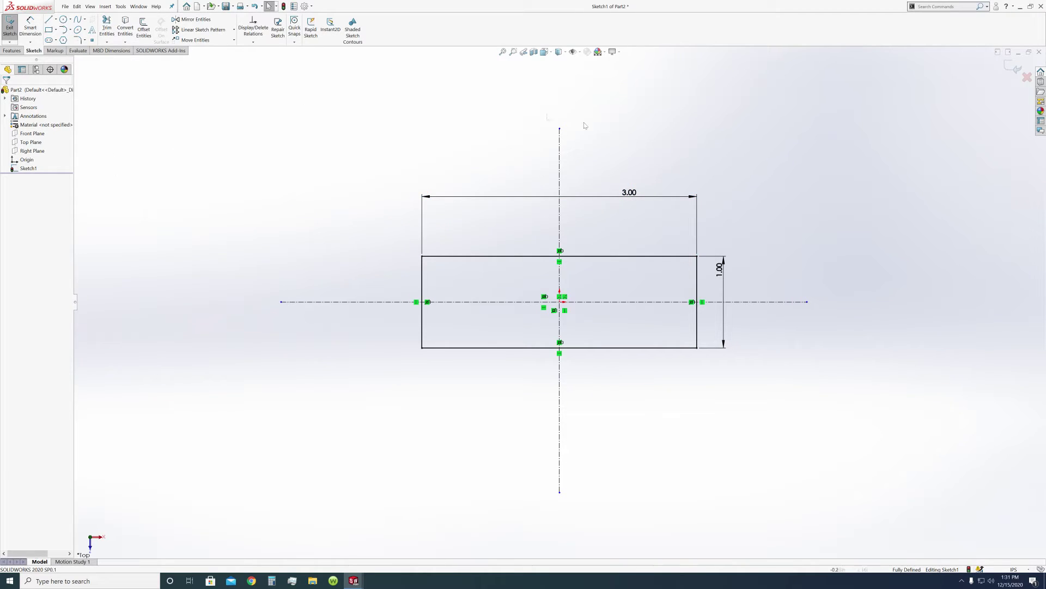
click(725, 283)
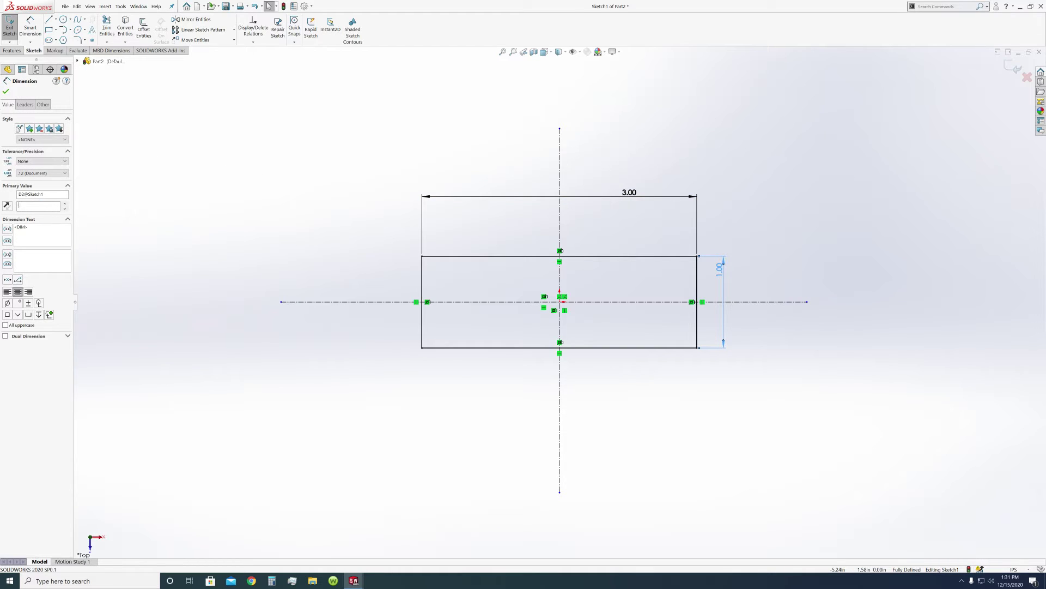
key(Return)
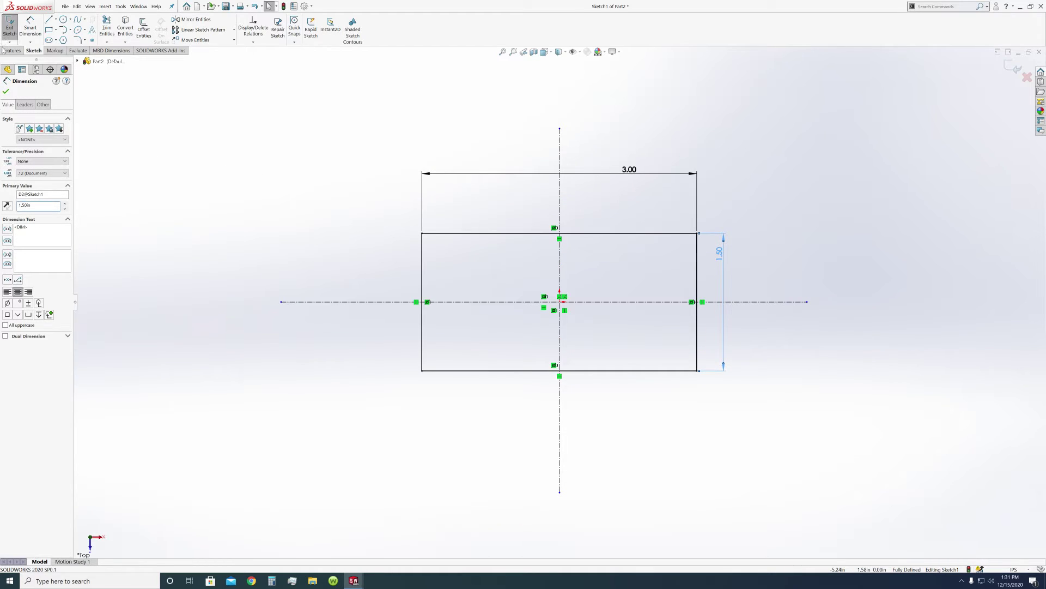
click(6, 91)
middle_drag(245, 224, 233, 133)
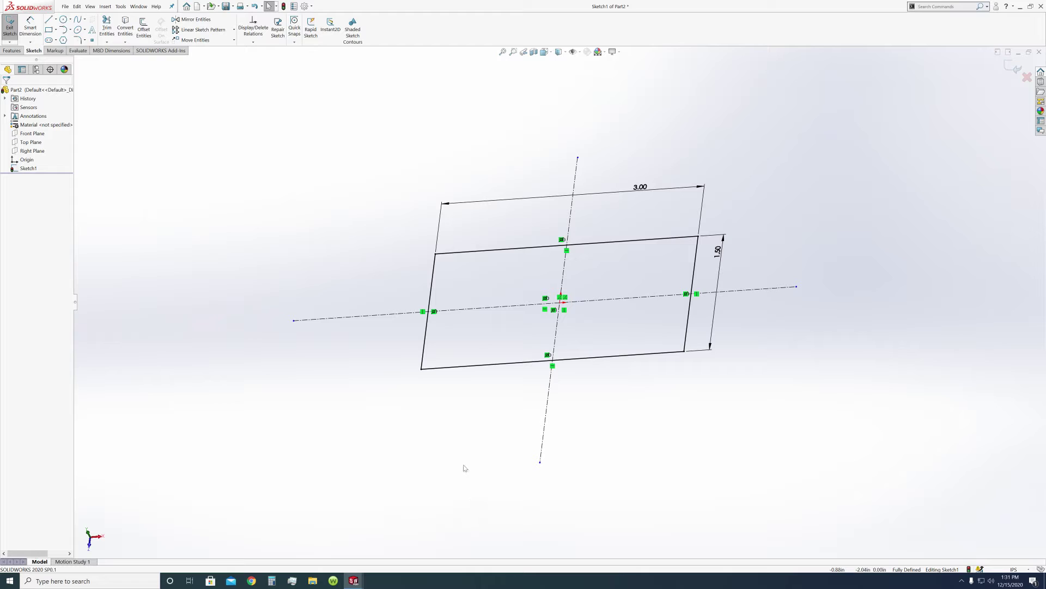
Step: Return Part2 to the Top view, then open Pully_Base_2.SLDPRT from the Part folder
click(545, 51)
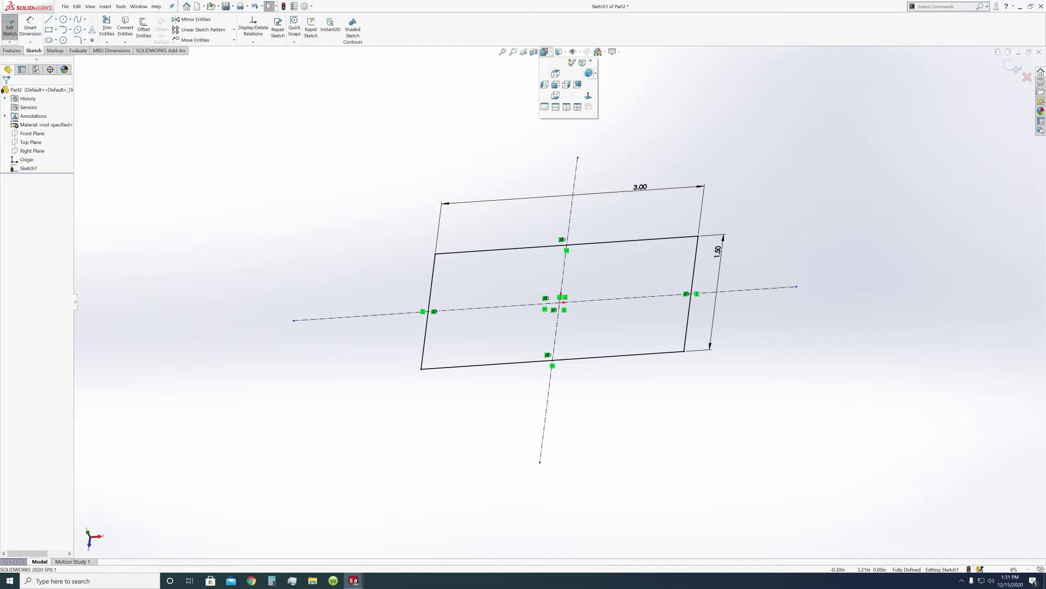
click(555, 73)
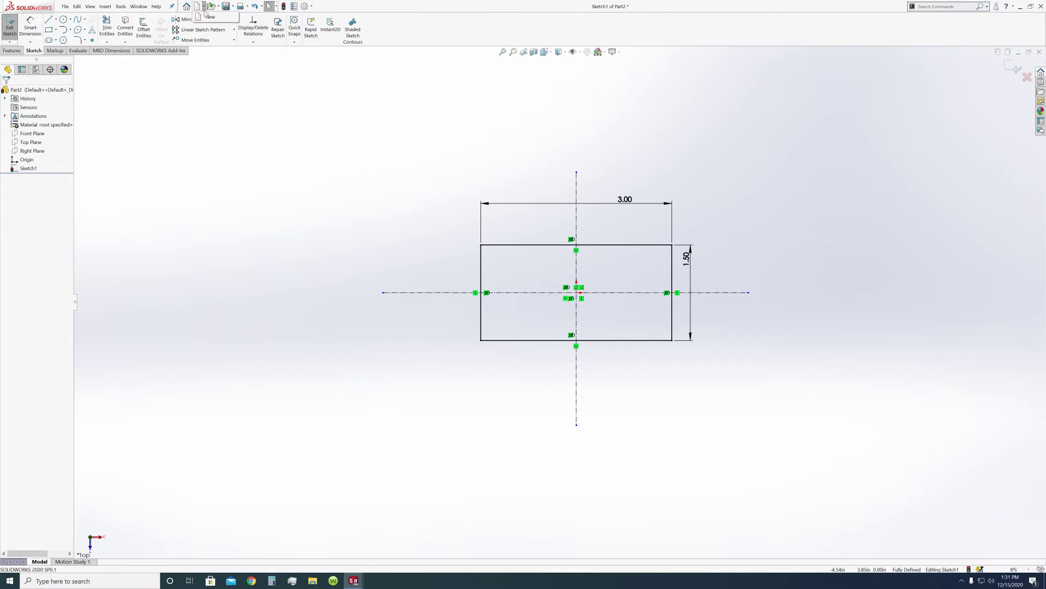
click(217, 6)
click(225, 17)
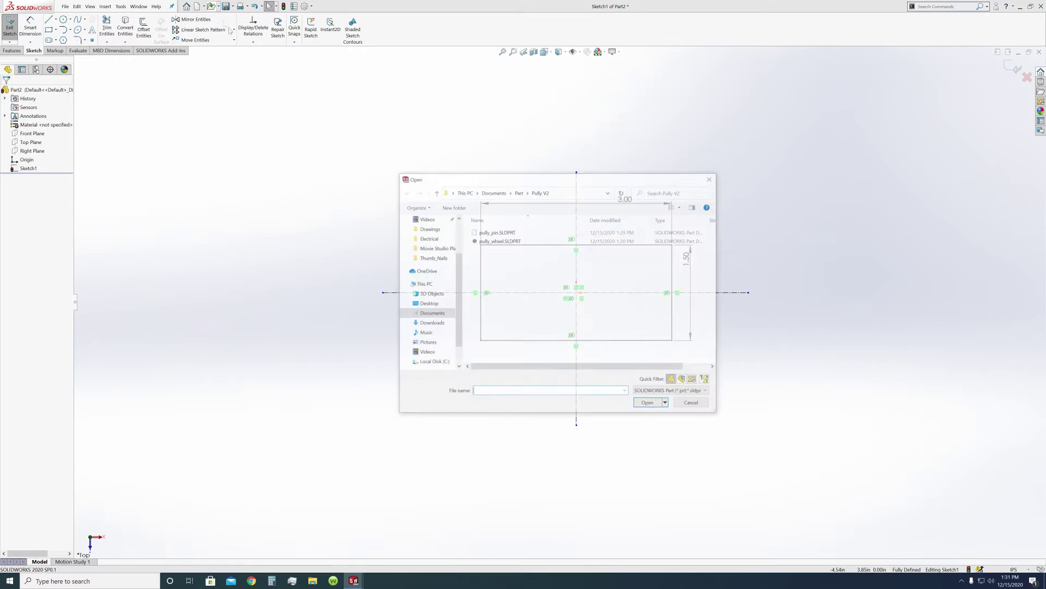
click(518, 192)
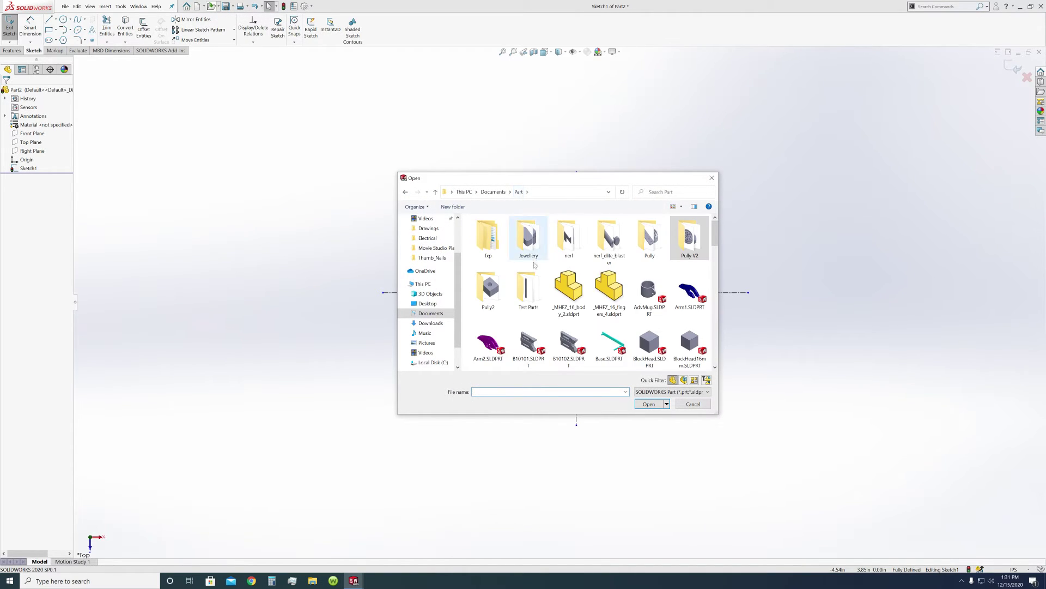
scroll(515, 282, down, 5)
scroll(520, 275, down, 10)
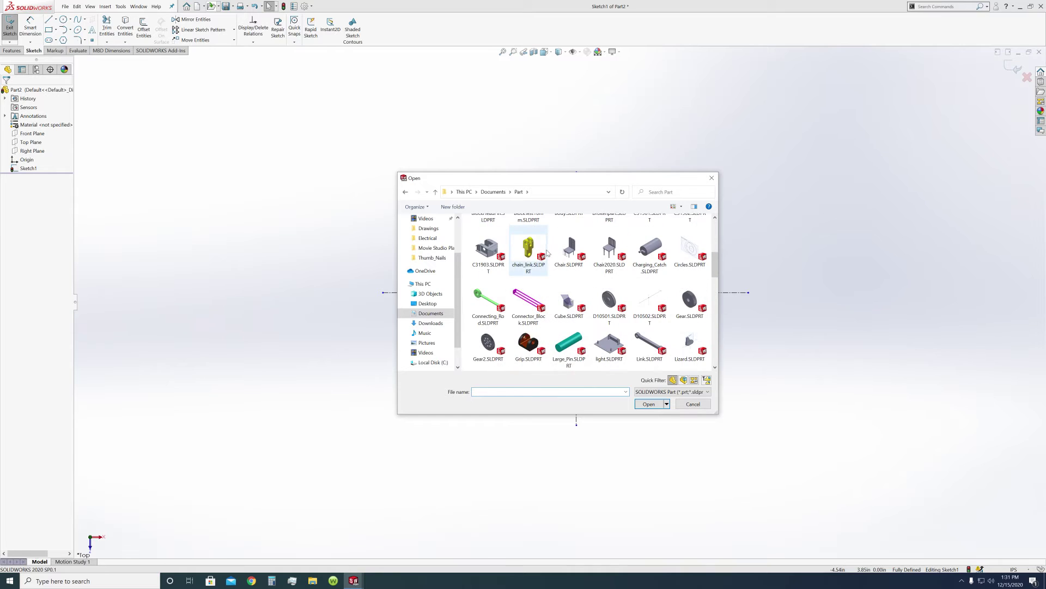
scroll(523, 268, down, 10)
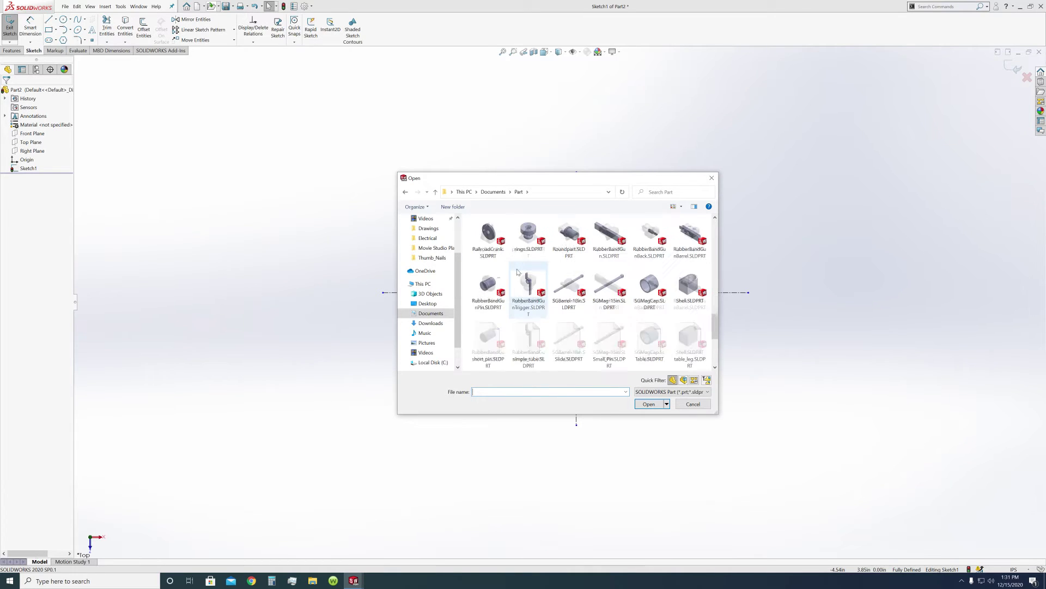
scroll(505, 273, down, 1)
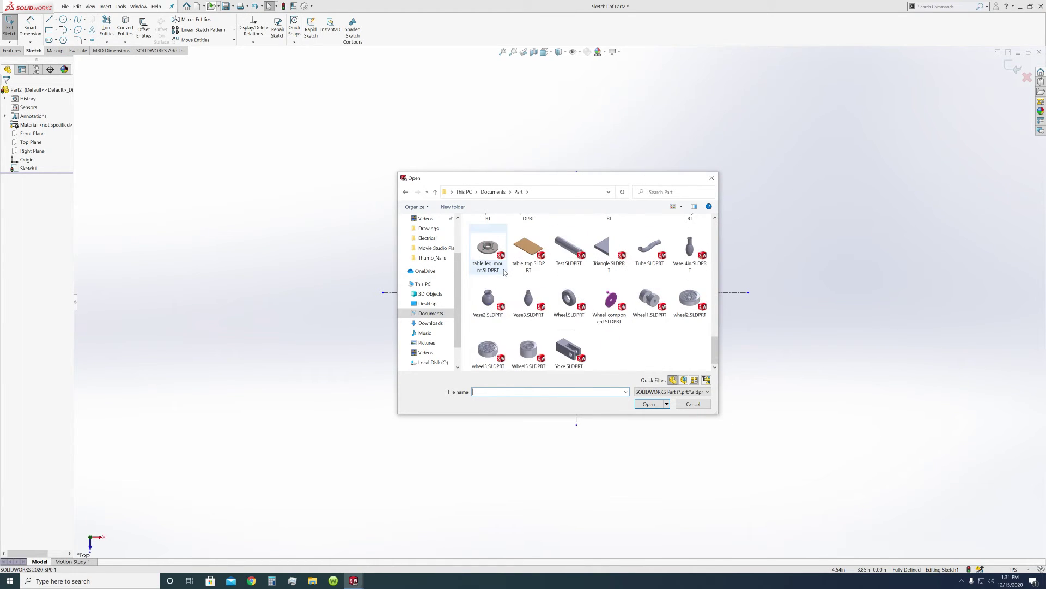
scroll(505, 272, up, 5)
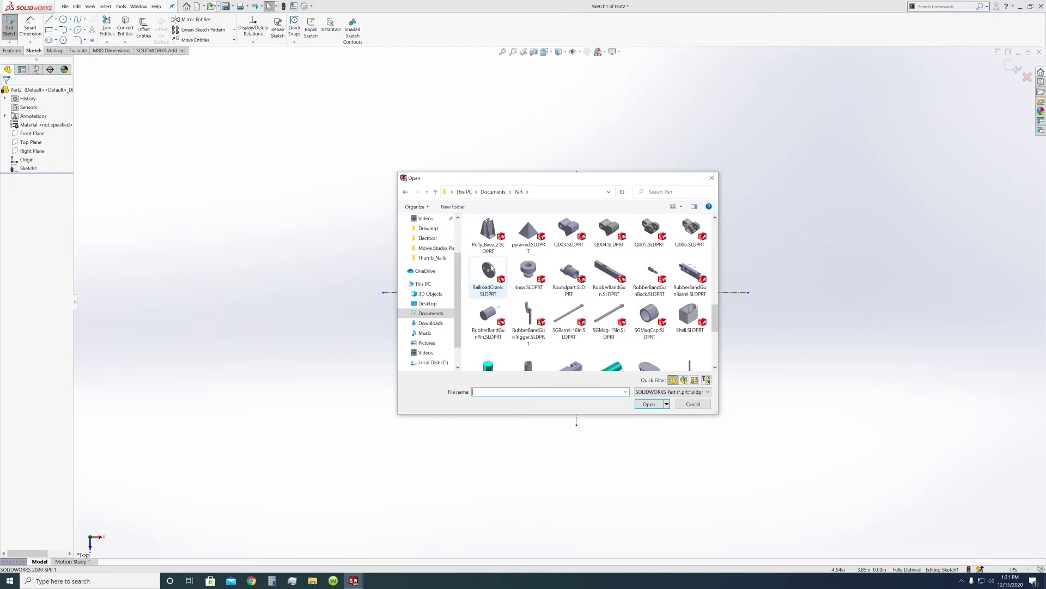
scroll(488, 267, up, 1)
click(488, 315)
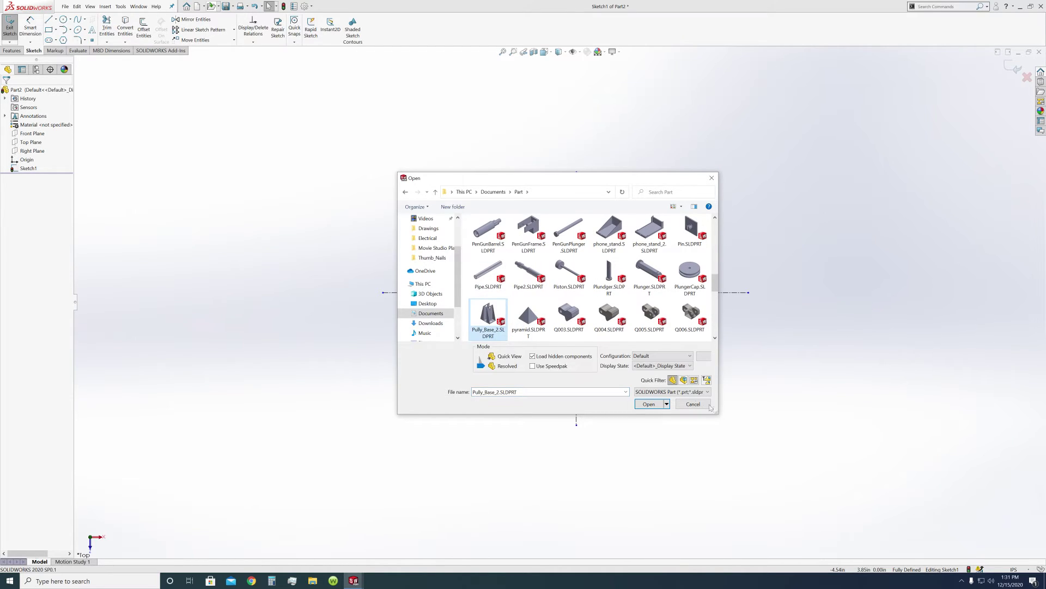
click(653, 406)
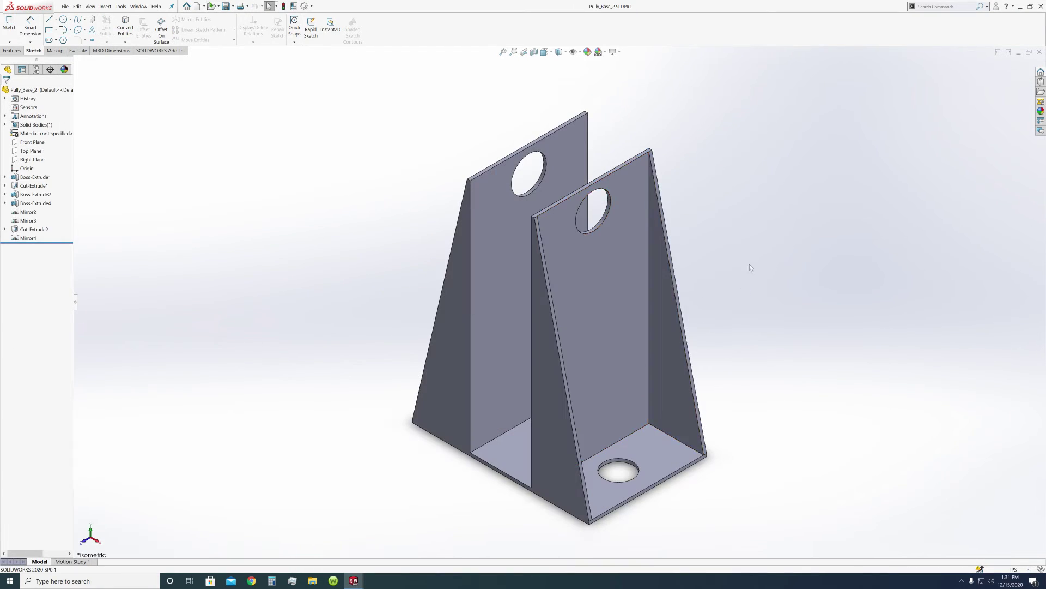
Step: Orbit the Pully_Base_2 bracket to inspect its underside
middle_drag(749, 263, 735, 377)
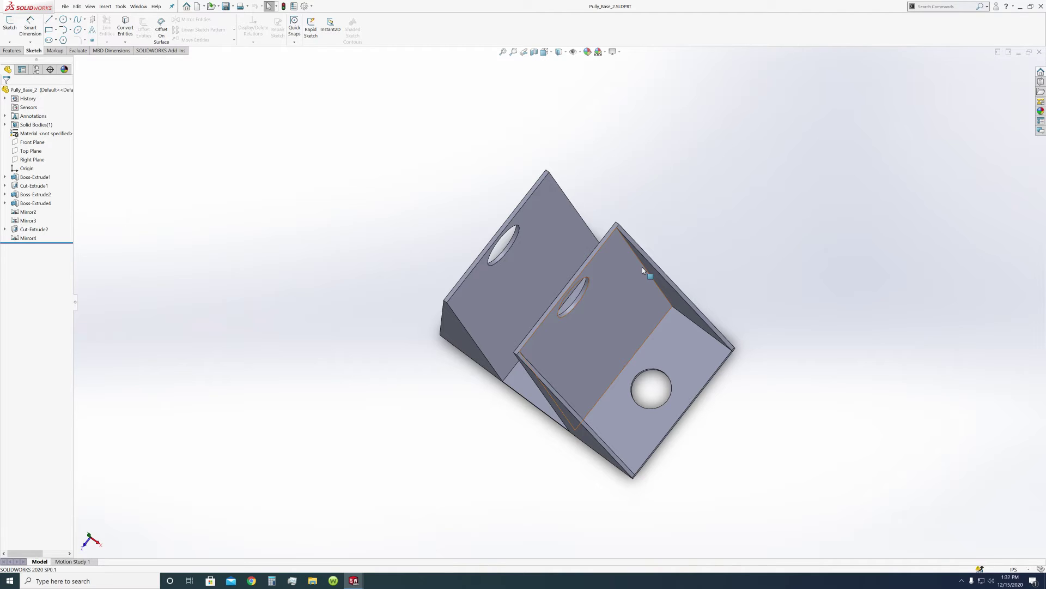
middle_drag(643, 271, 600, 246)
Step: Measure the distance between two parallel faces of the pulley base
click(55, 51)
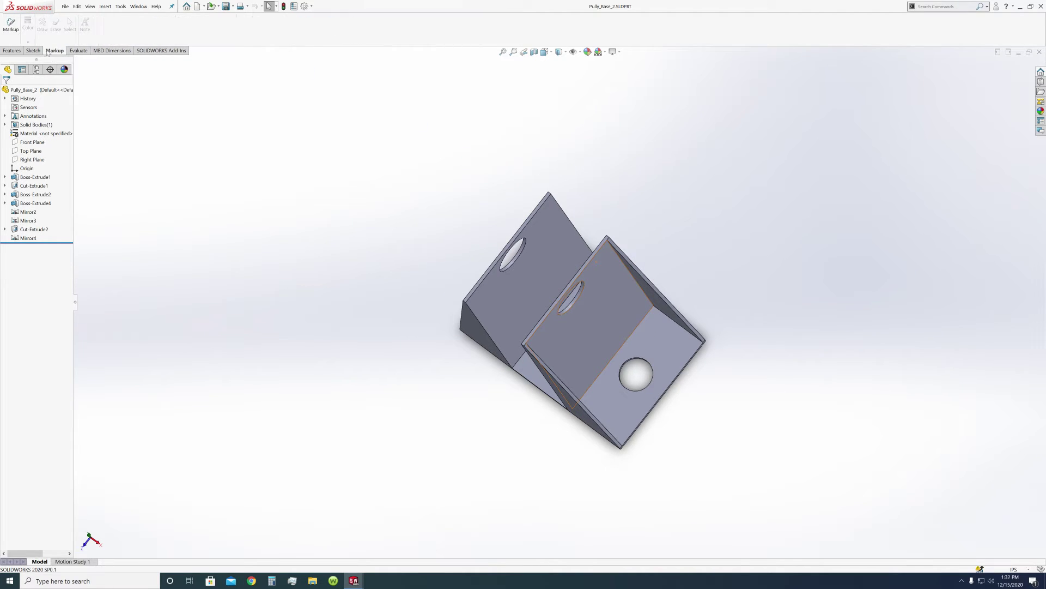
click(79, 51)
click(58, 25)
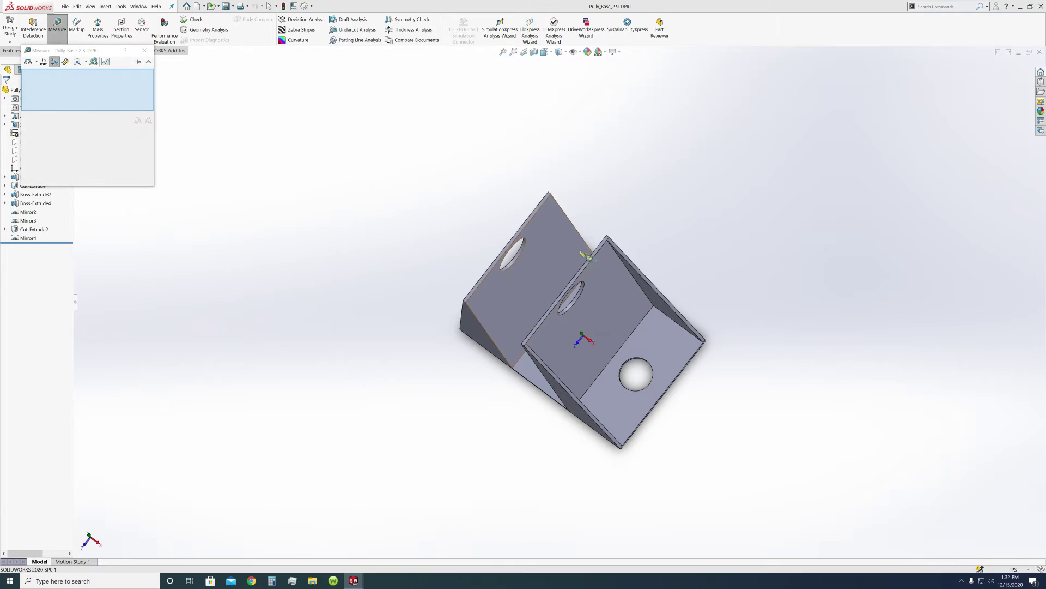
click(596, 276)
middle_drag(596, 276, 697, 270)
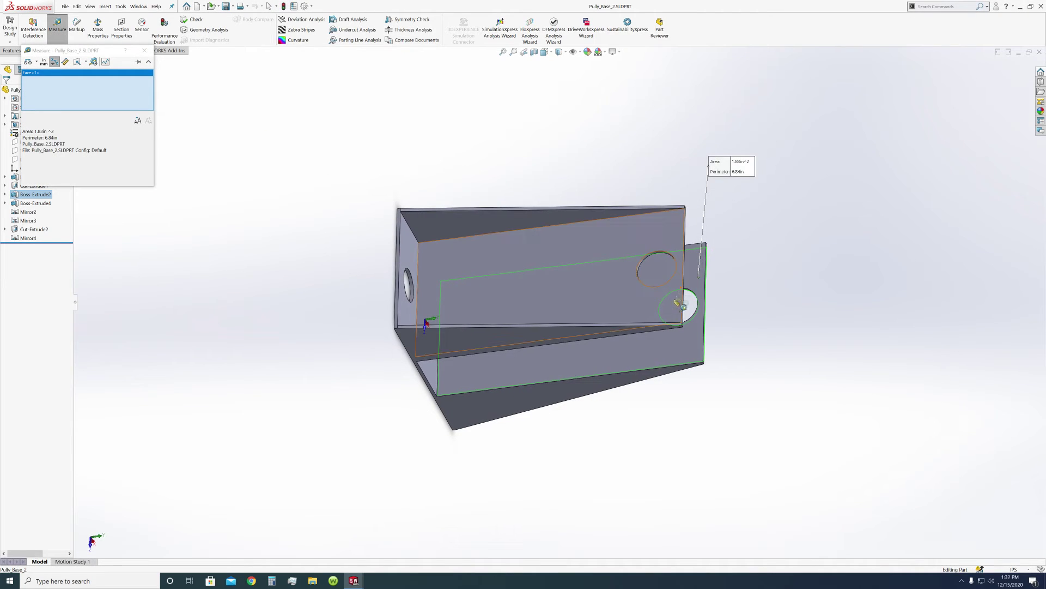
click(691, 267)
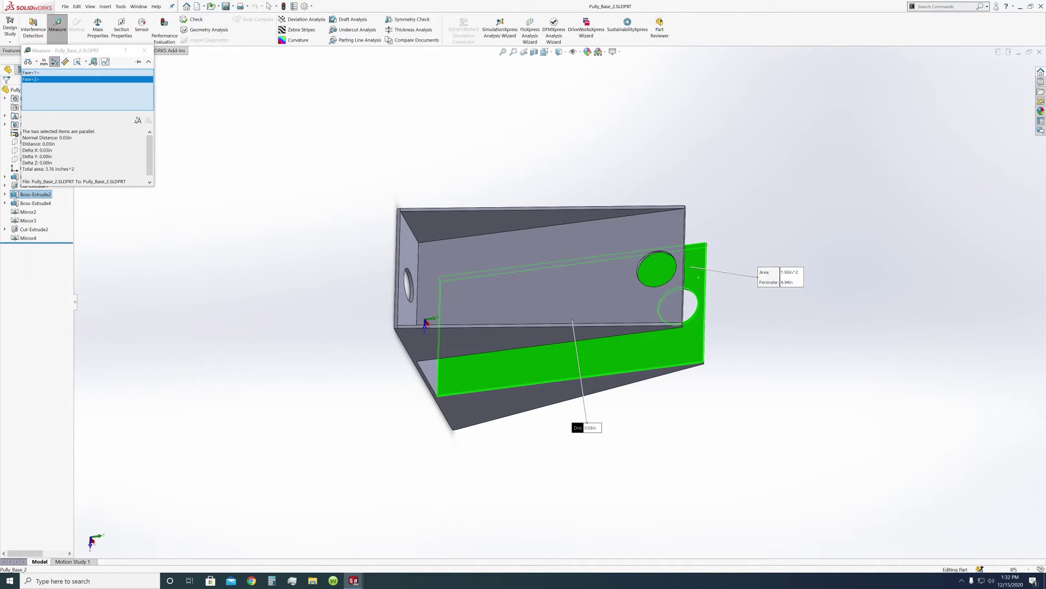
click(145, 50)
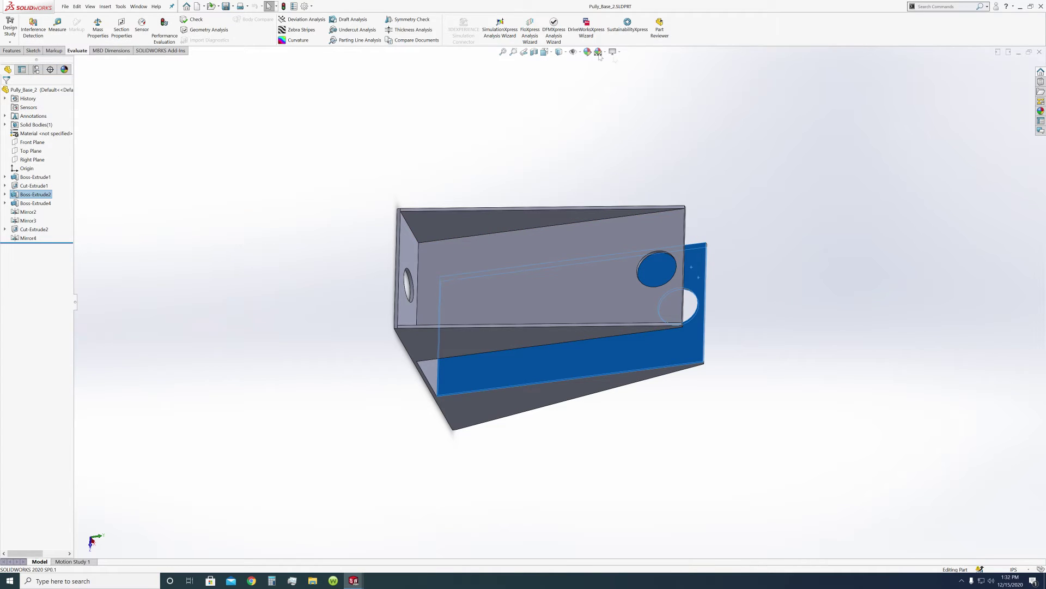
Step: Return to isometric view and expand the feature tree to inspect Sketch8's hole dimensions
click(544, 55)
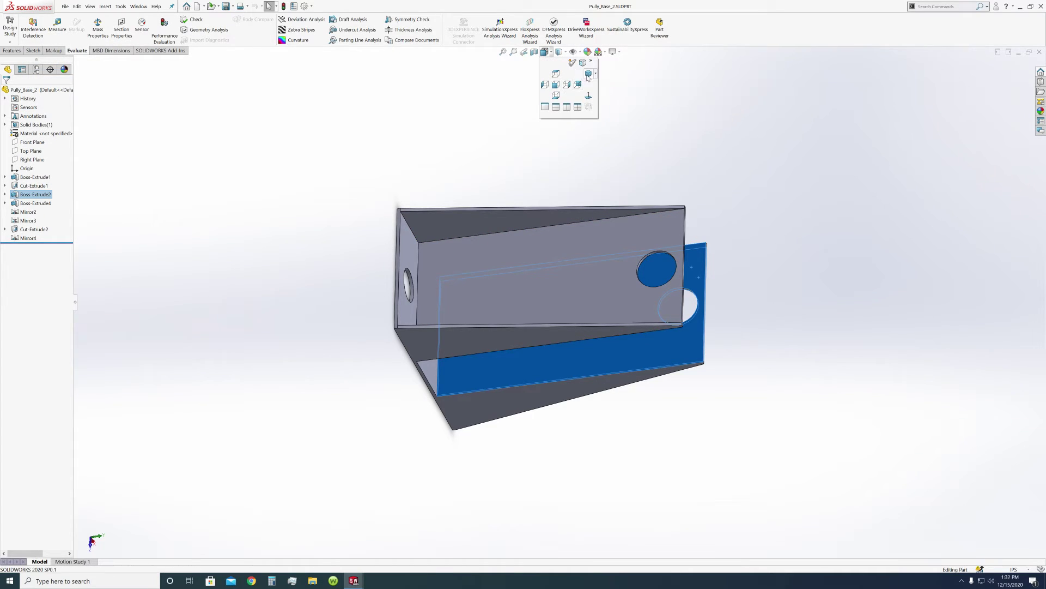
click(589, 73)
click(4, 177)
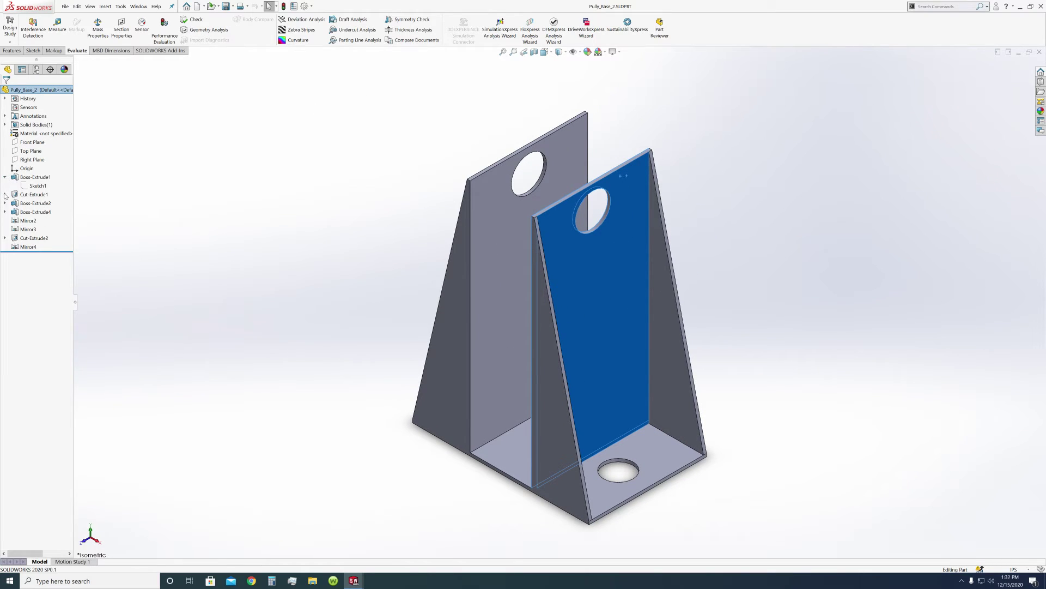
click(5, 194)
click(5, 212)
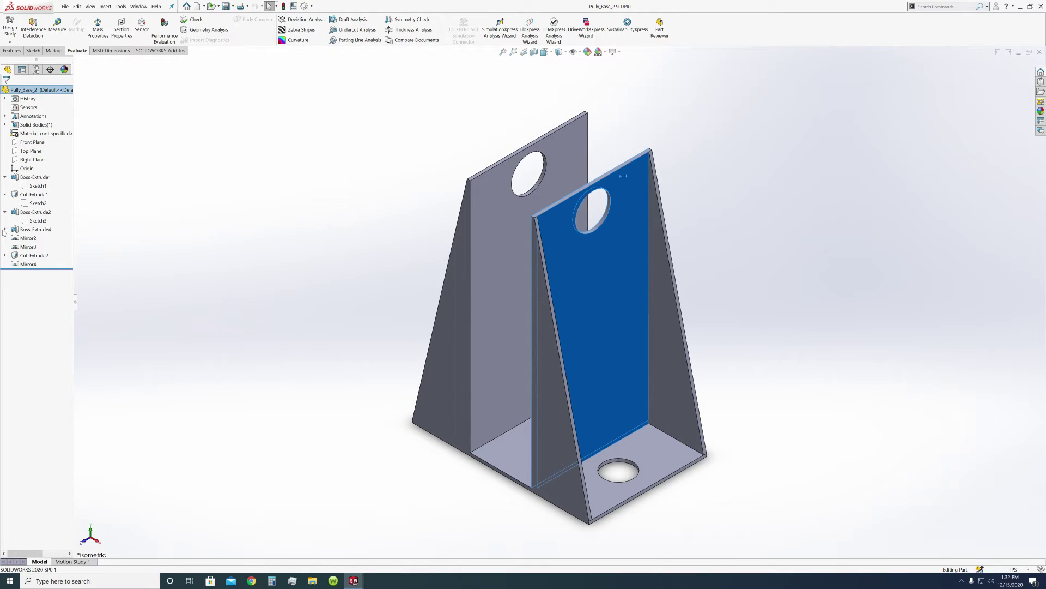
click(5, 230)
click(5, 264)
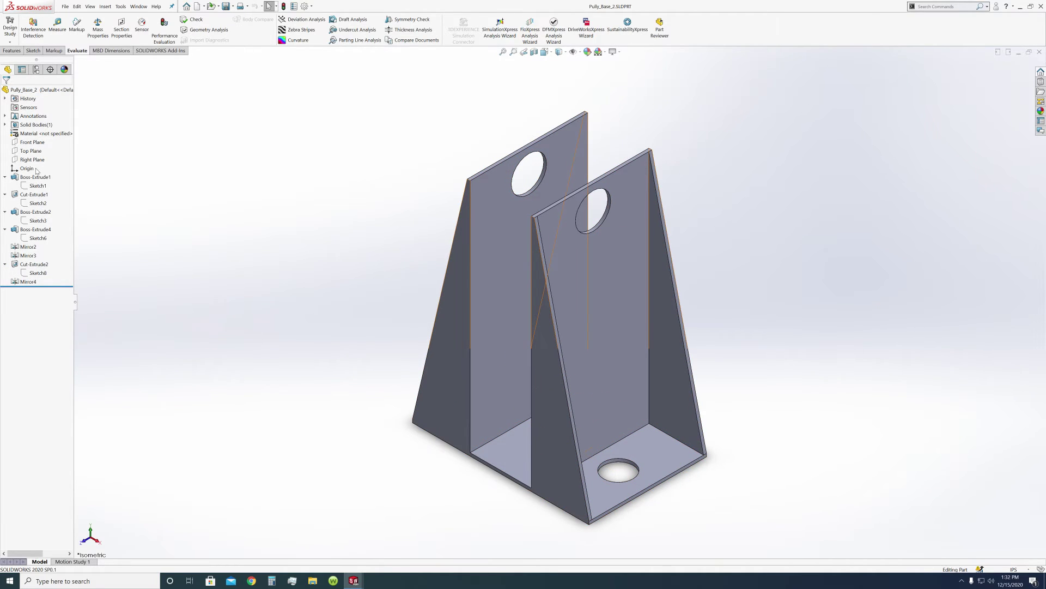
click(38, 273)
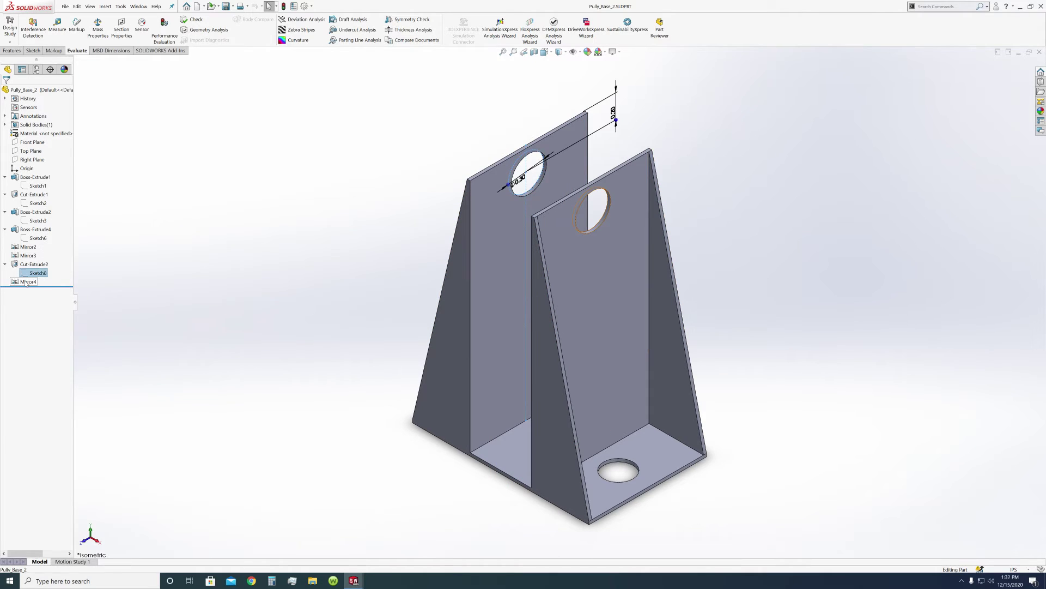
middle_drag(172, 291, 186, 359)
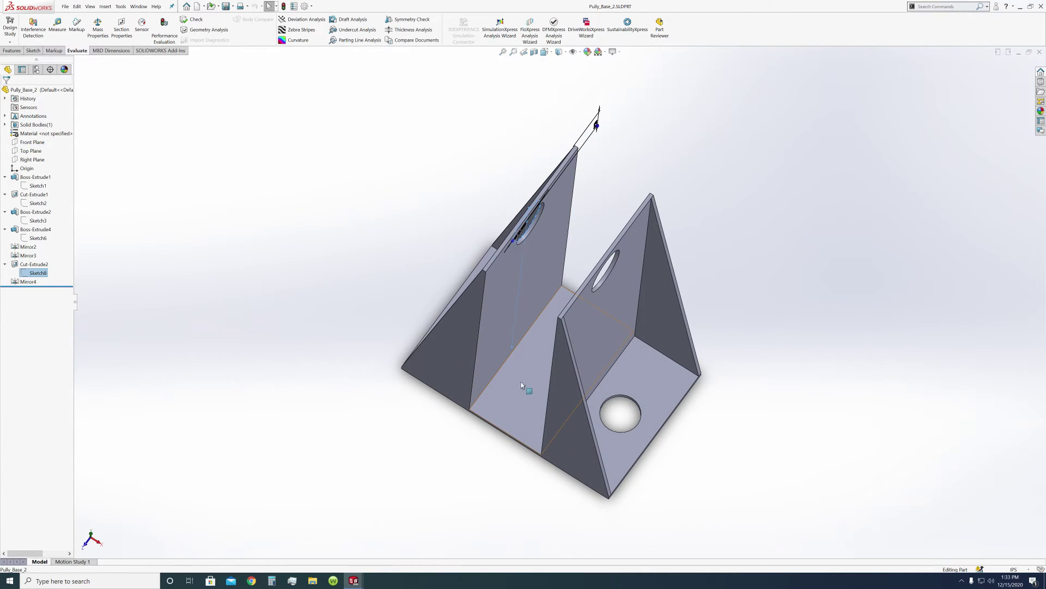
click(359, 203)
middle_drag(341, 316, 318, 209)
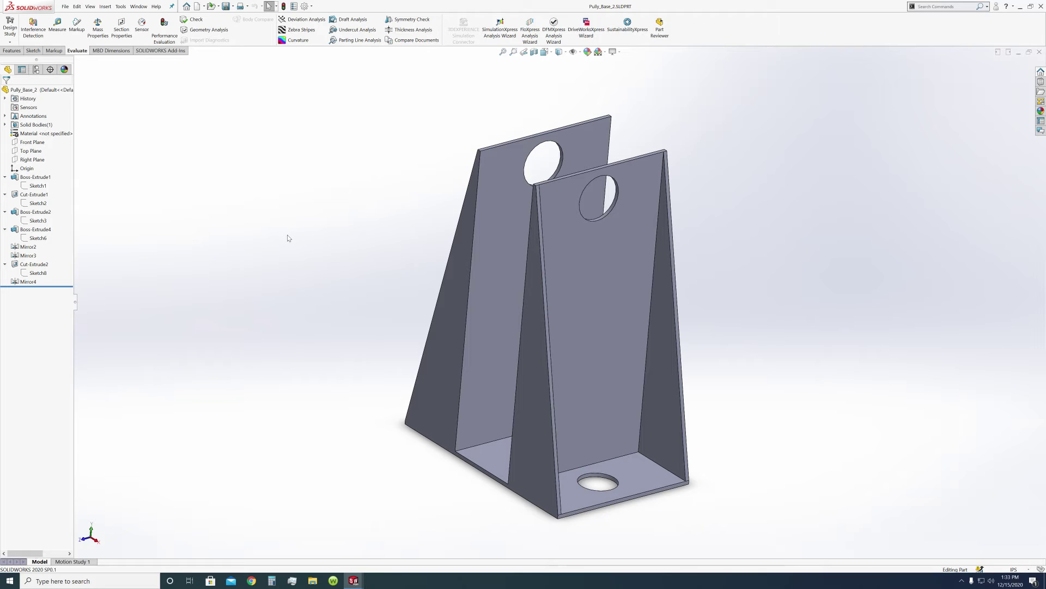
middle_drag(284, 225, 311, 381)
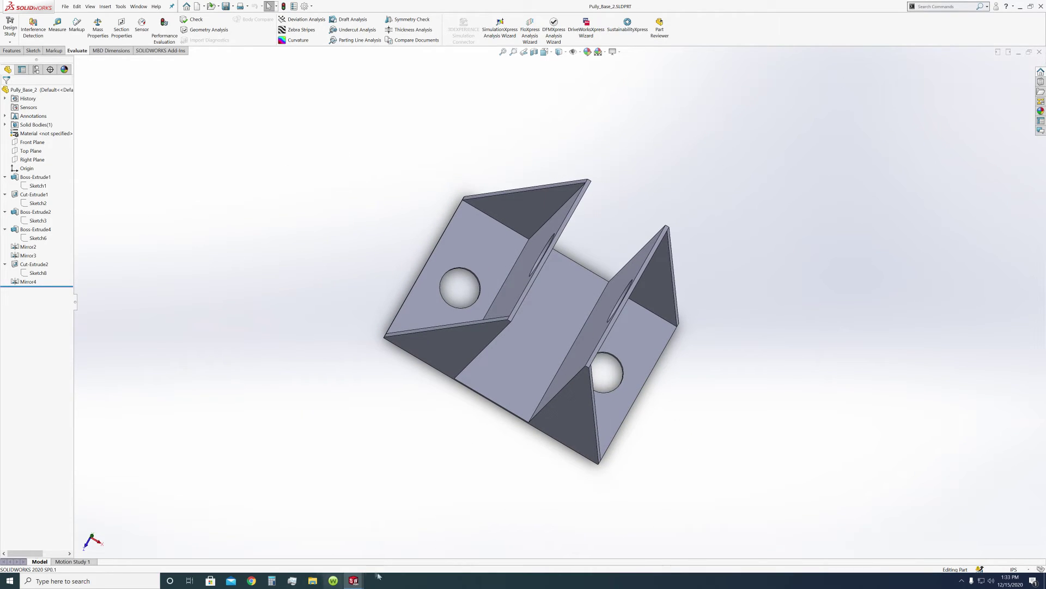
Step: Switch back to the Part2 window, exit the rectangle sketch and view it isometrically
mouse_move(353, 580)
click(447, 550)
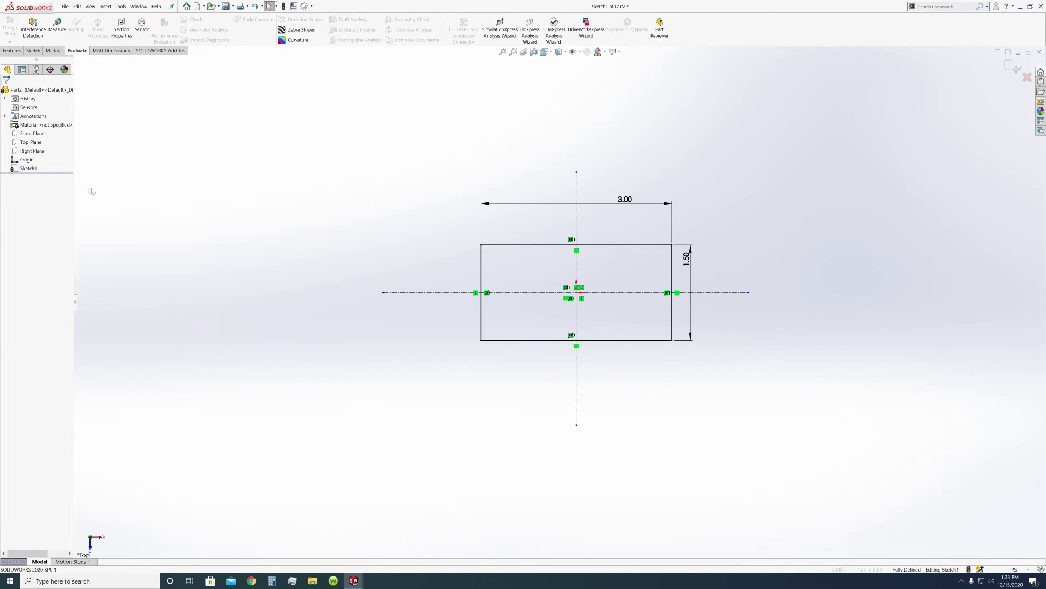
click(1013, 67)
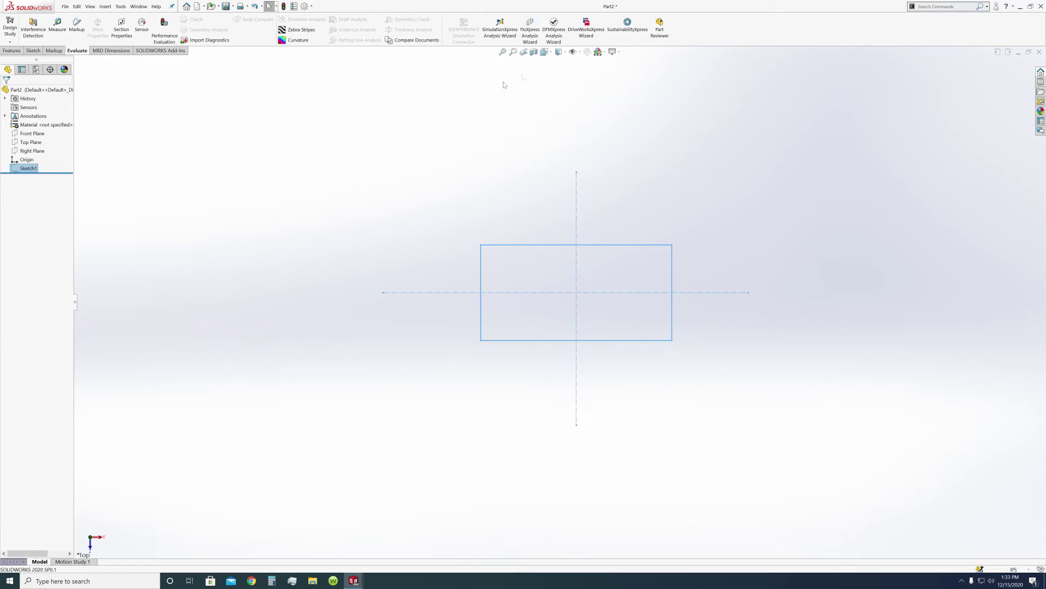
click(559, 52)
click(555, 96)
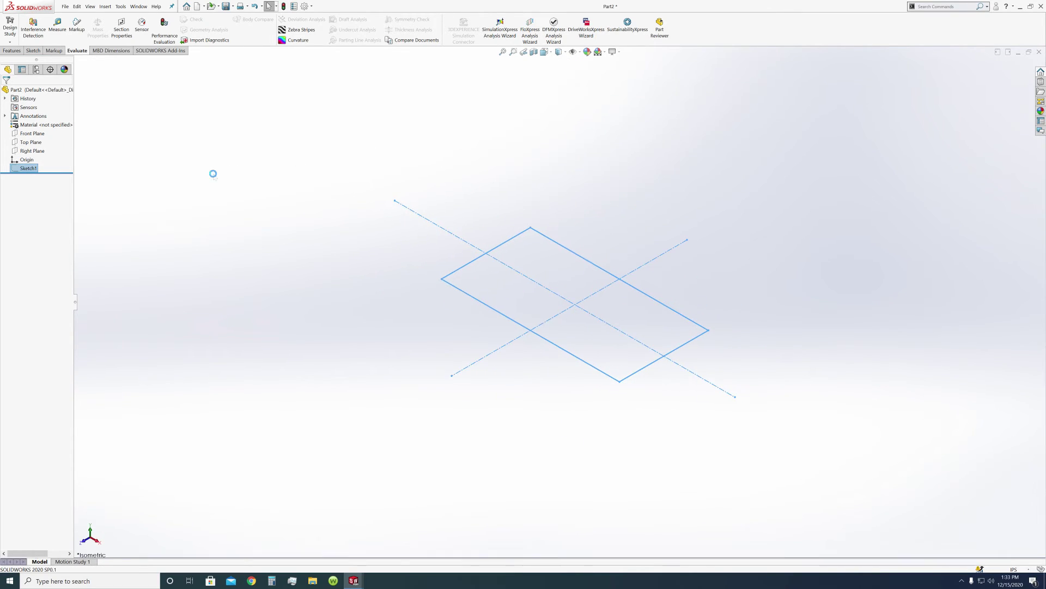
click(213, 171)
Step: Extrude Sketch1 into a Boss-Extrude plate and show it isometrically fitted to the window
click(12, 50)
click(12, 31)
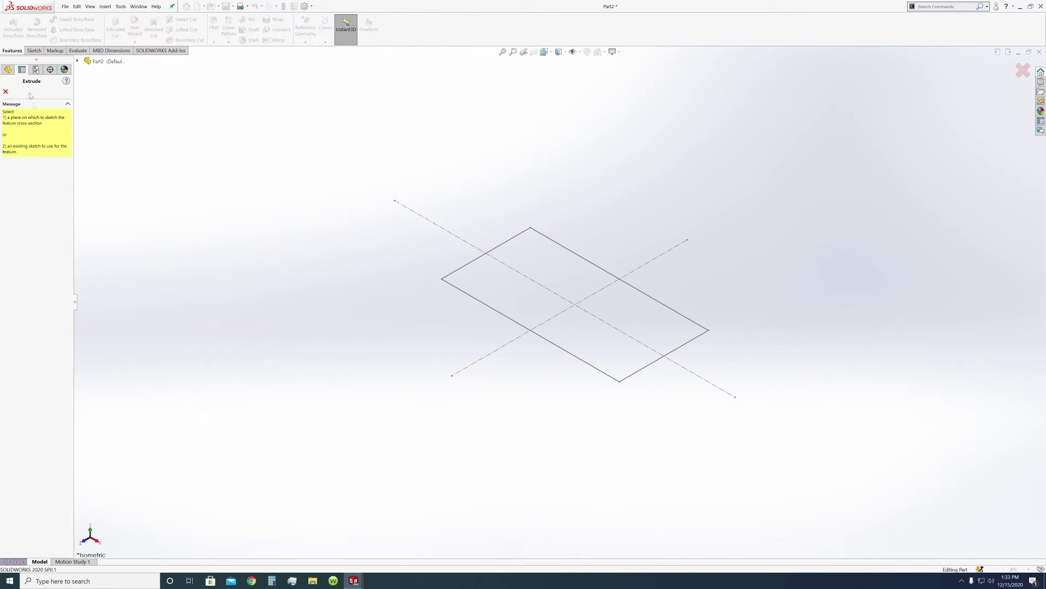
click(6, 92)
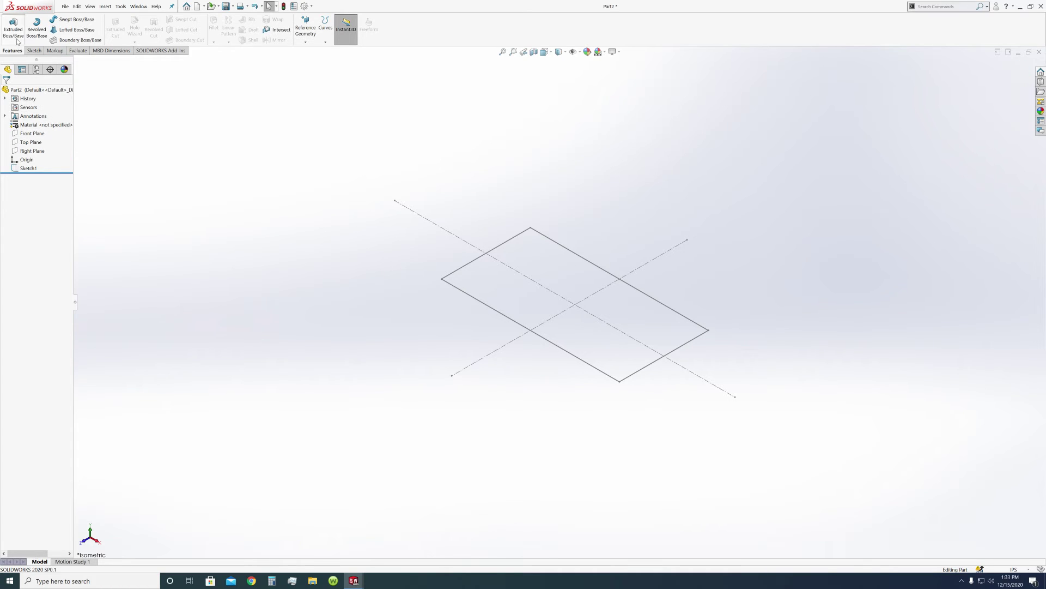
click(13, 28)
click(77, 61)
click(109, 140)
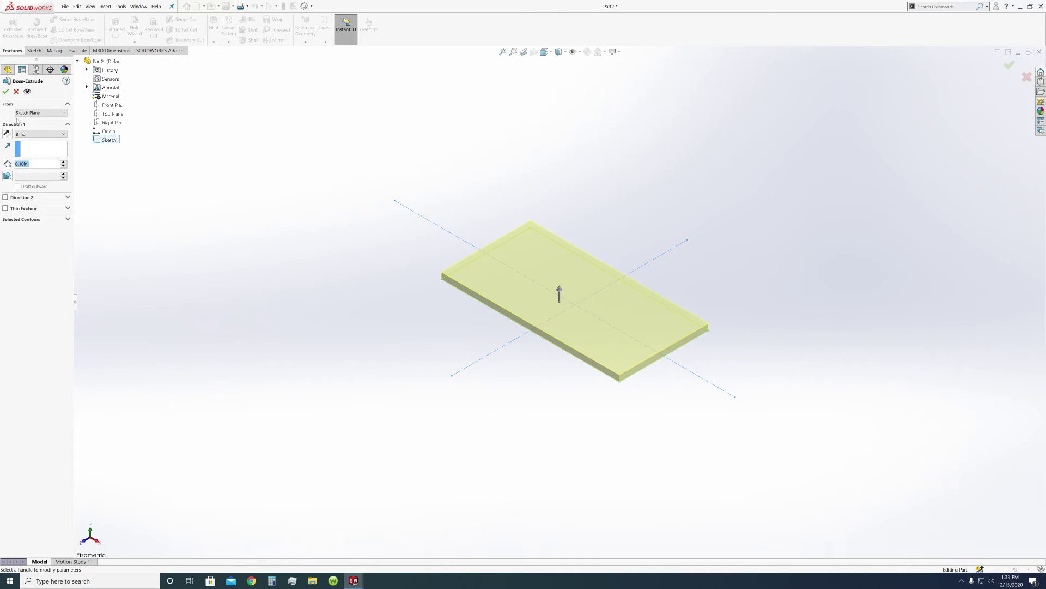
click(5, 92)
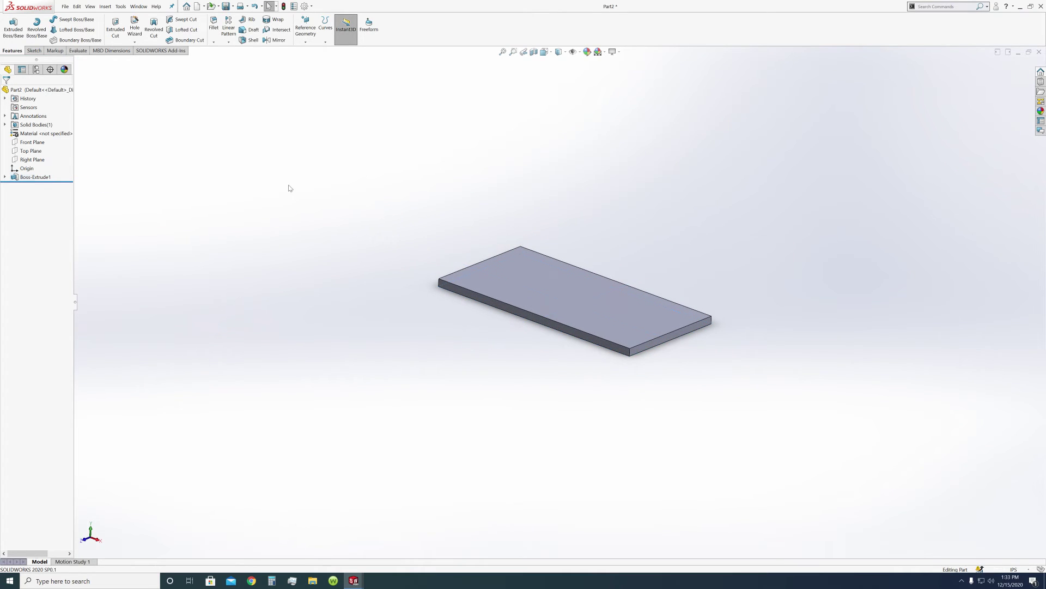
key(ctrl+7)
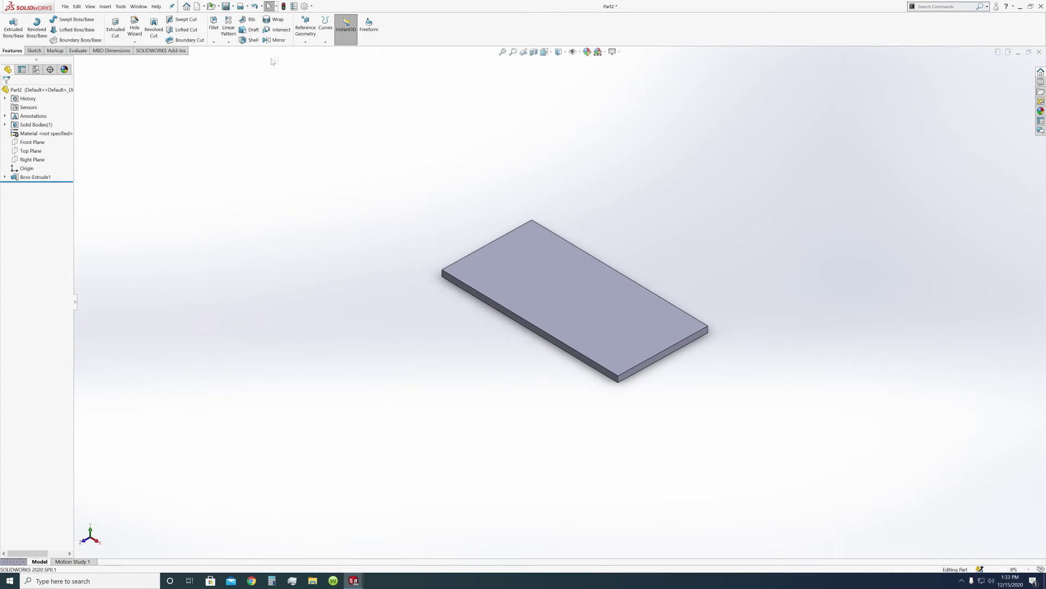
click(544, 52)
click(588, 73)
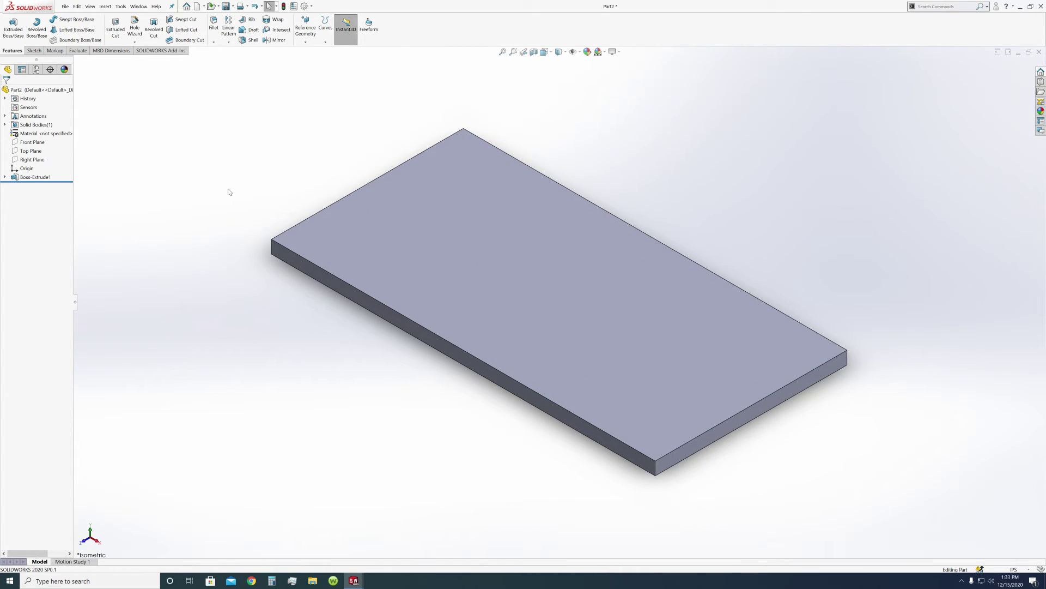
Step: Save the new plate part under the name pully_base in the Pully V2 folder
click(226, 7)
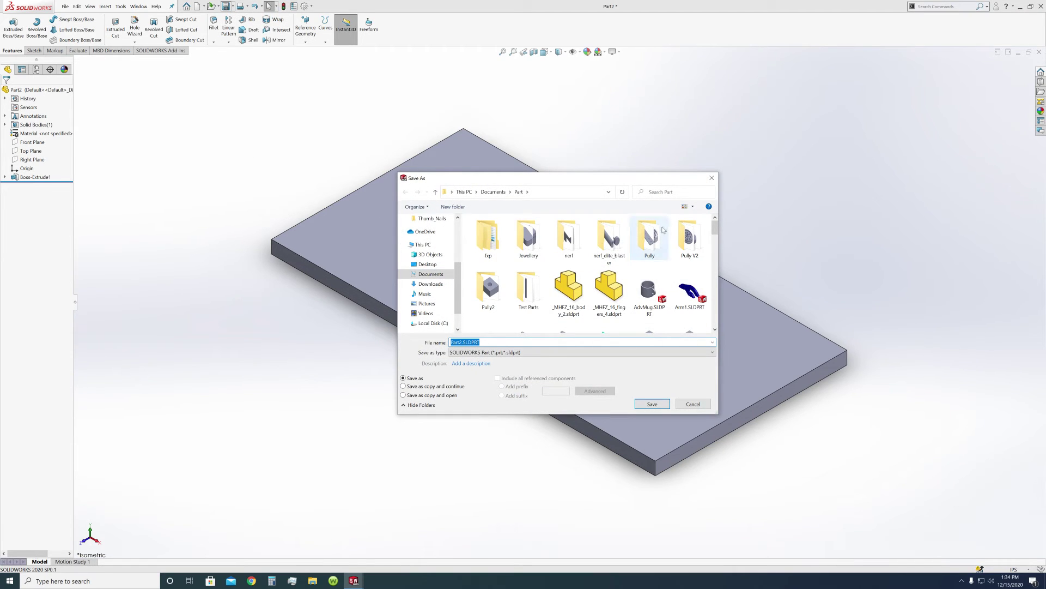
click(679, 239)
double_click(679, 239)
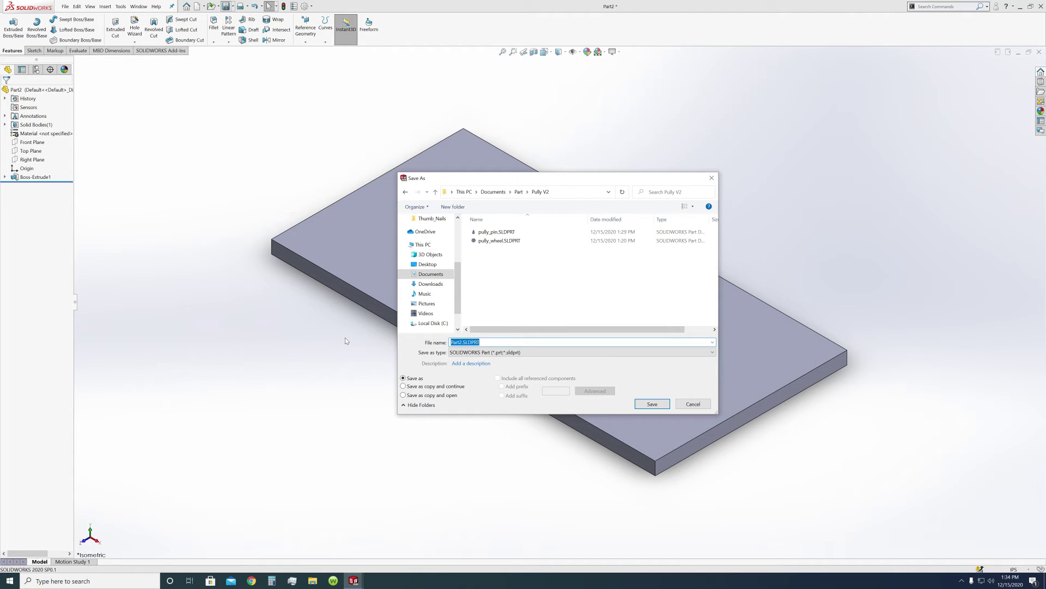
text(pully_base)
click(657, 405)
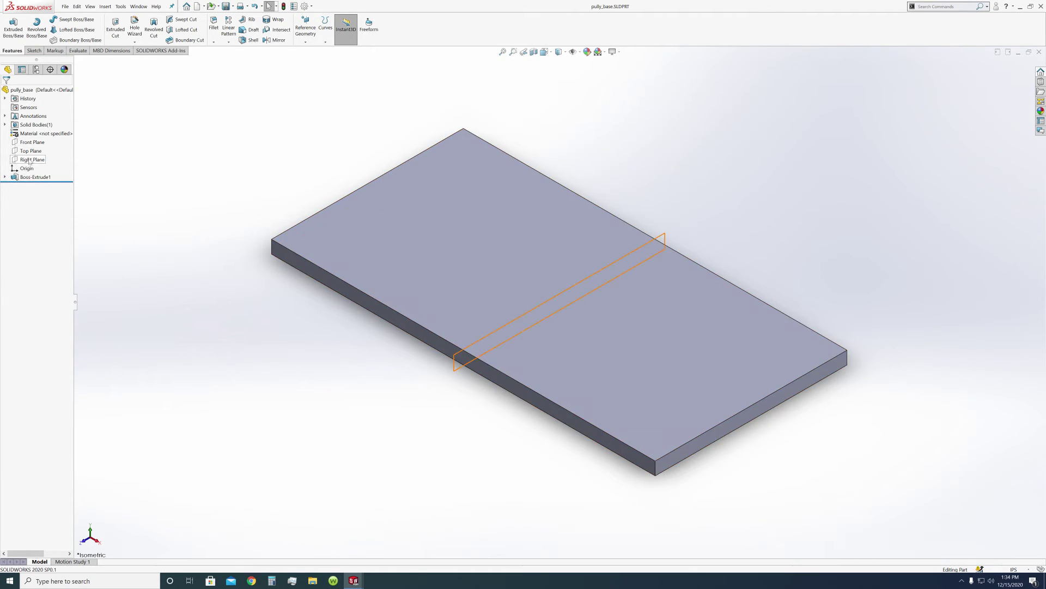
Step: Start a Top Plane sketch viewed normal, and draw vertical and horizontal centerlines across the plate
click(32, 142)
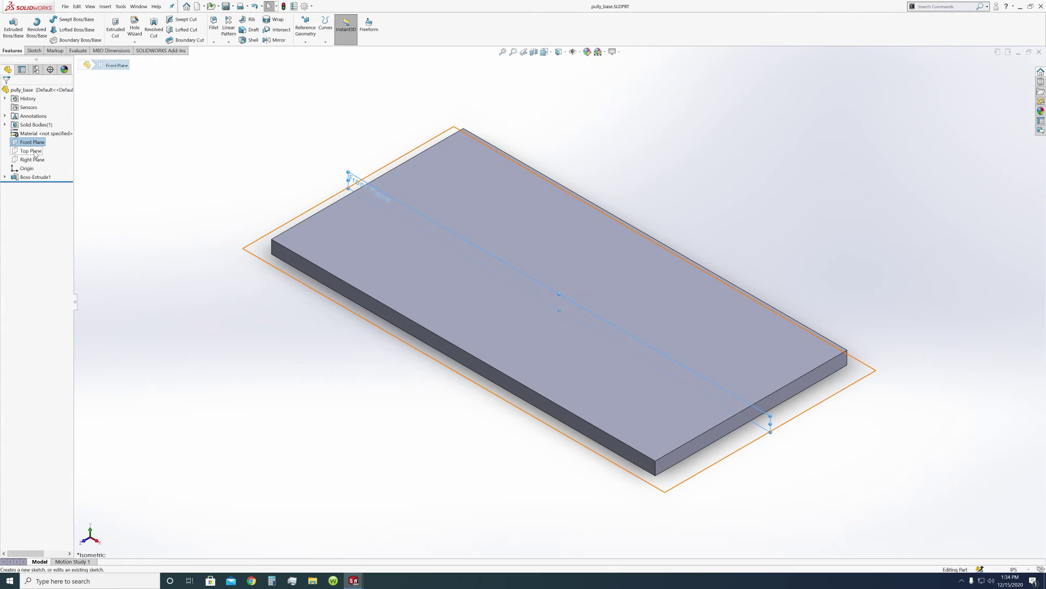
click(35, 152)
click(38, 144)
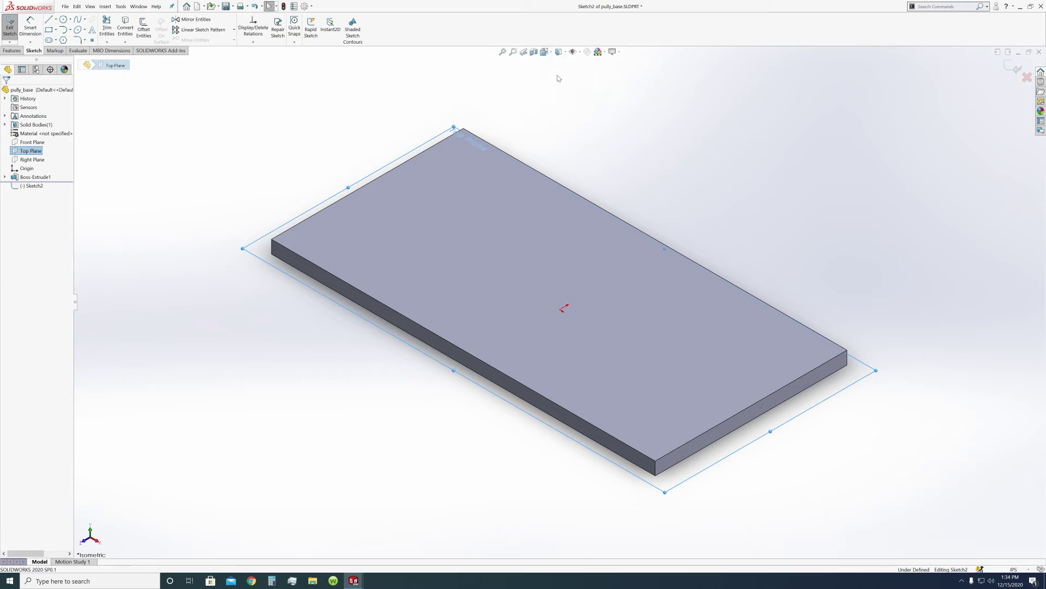
key(ctrl+8)
click(63, 19)
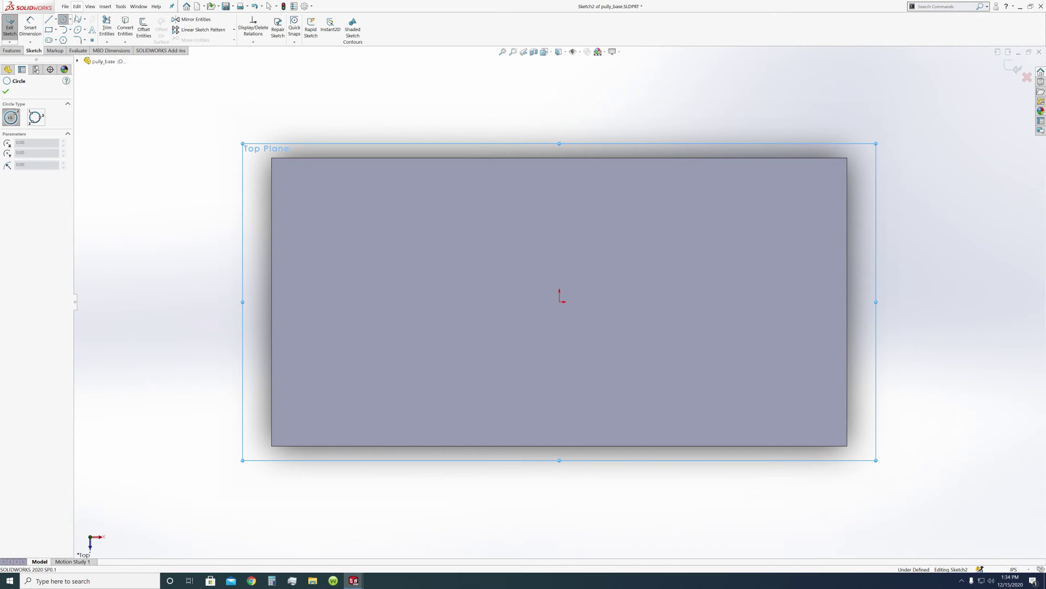
click(56, 19)
click(68, 39)
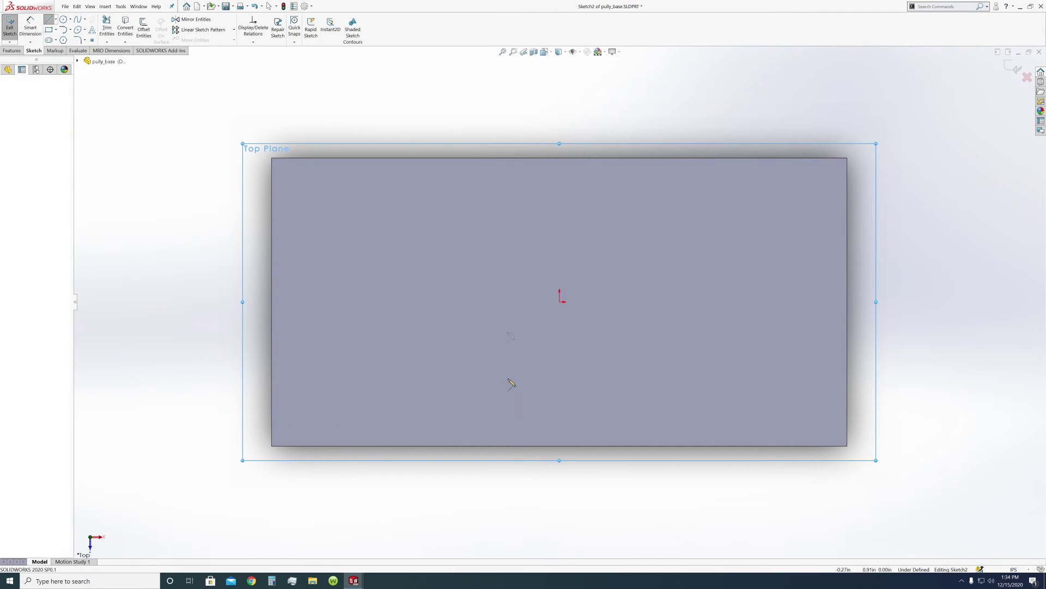
click(509, 99)
double_click(509, 512)
click(166, 260)
double_click(1005, 260)
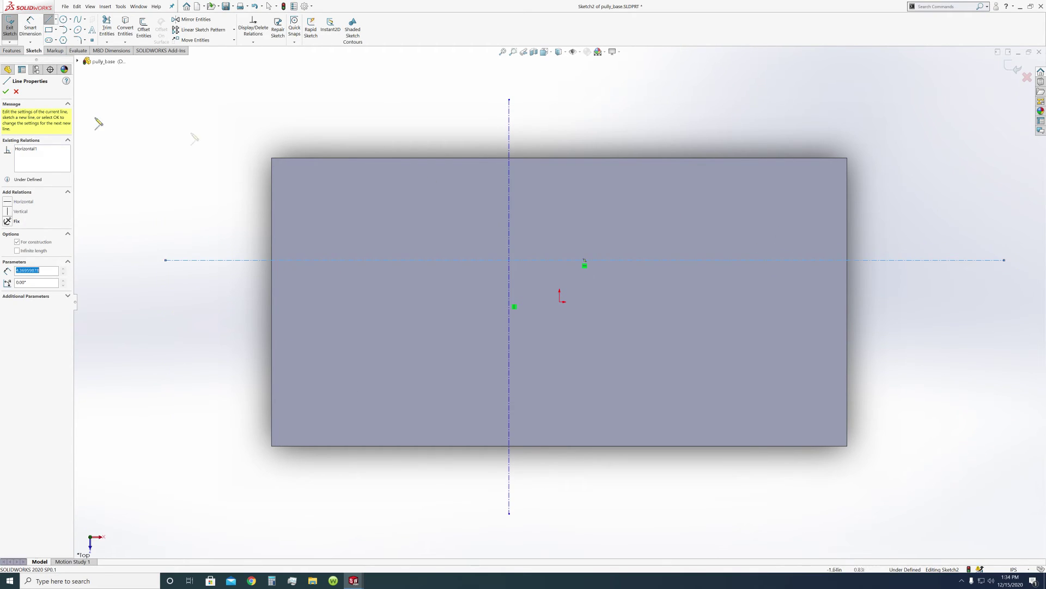
click(5, 91)
click(6, 91)
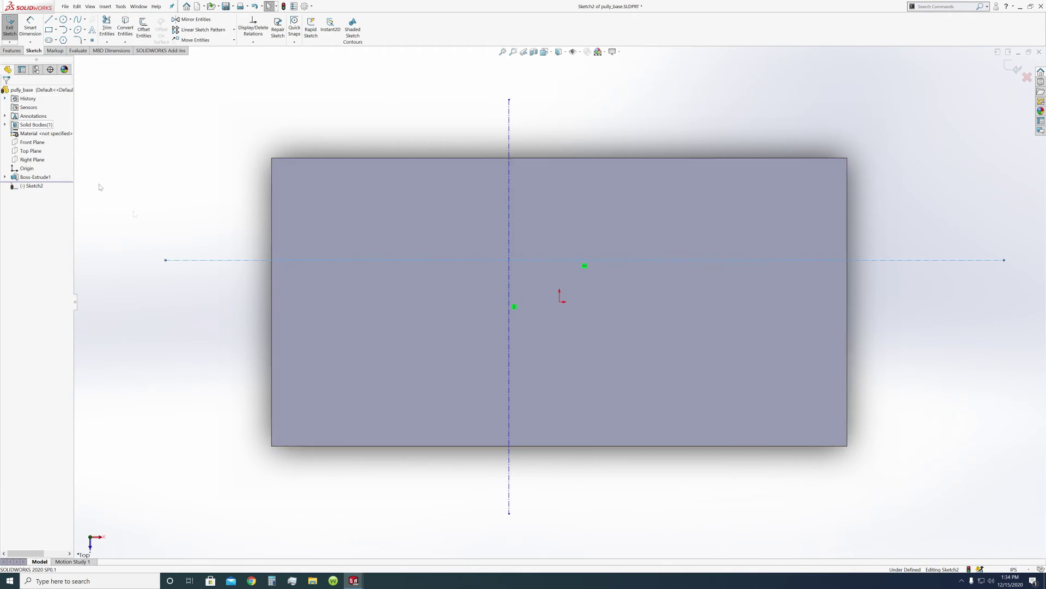
Step: Make both centerlines coincident with the sketch origin
ctrl+click(560, 300)
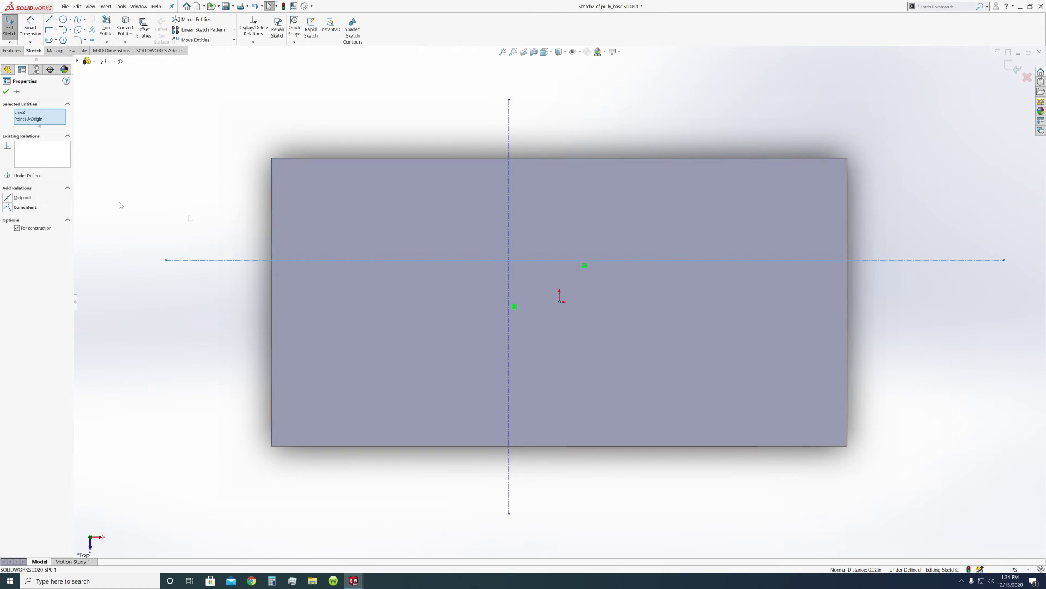
click(8, 208)
click(171, 198)
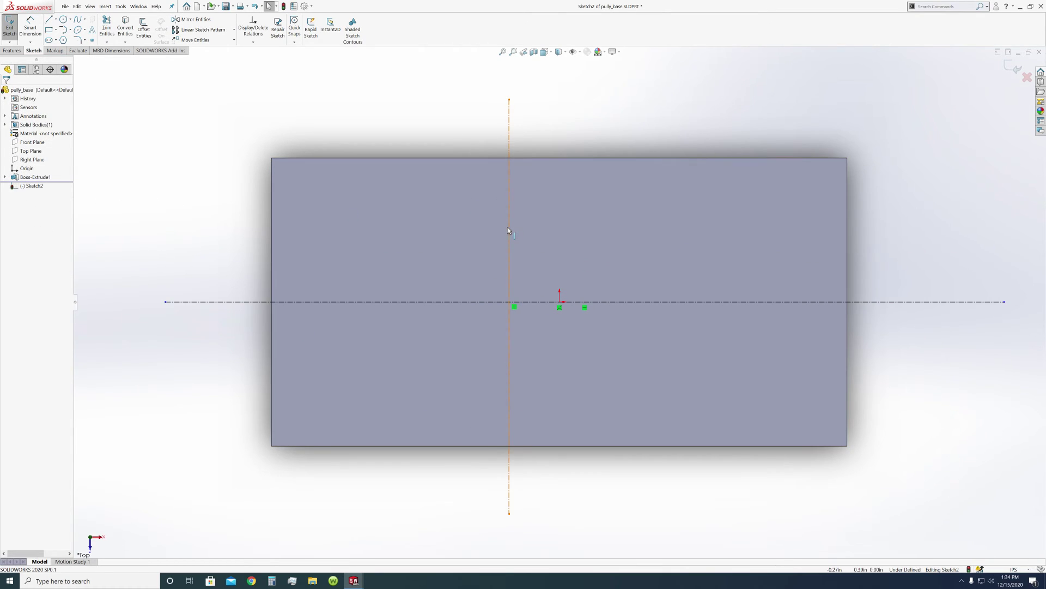
click(509, 228)
click(561, 300)
ctrl+click(509, 311)
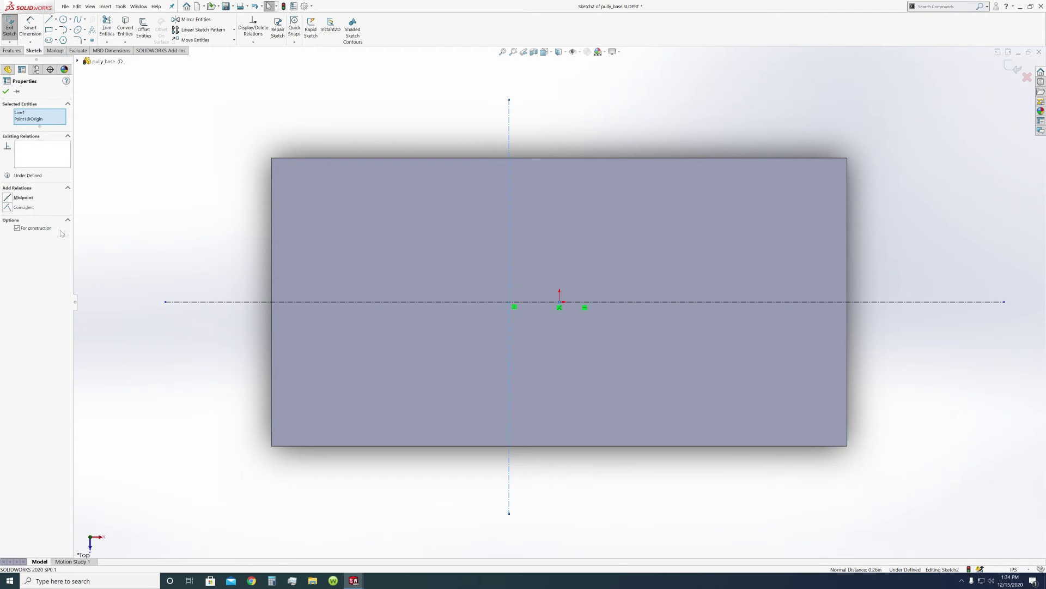
click(8, 207)
click(153, 218)
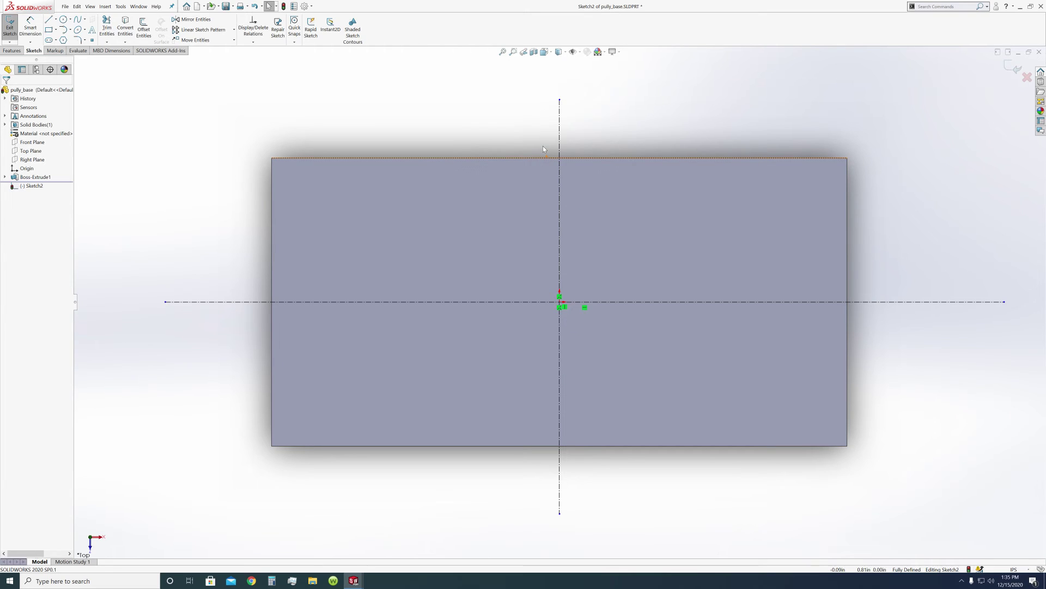
click(63, 19)
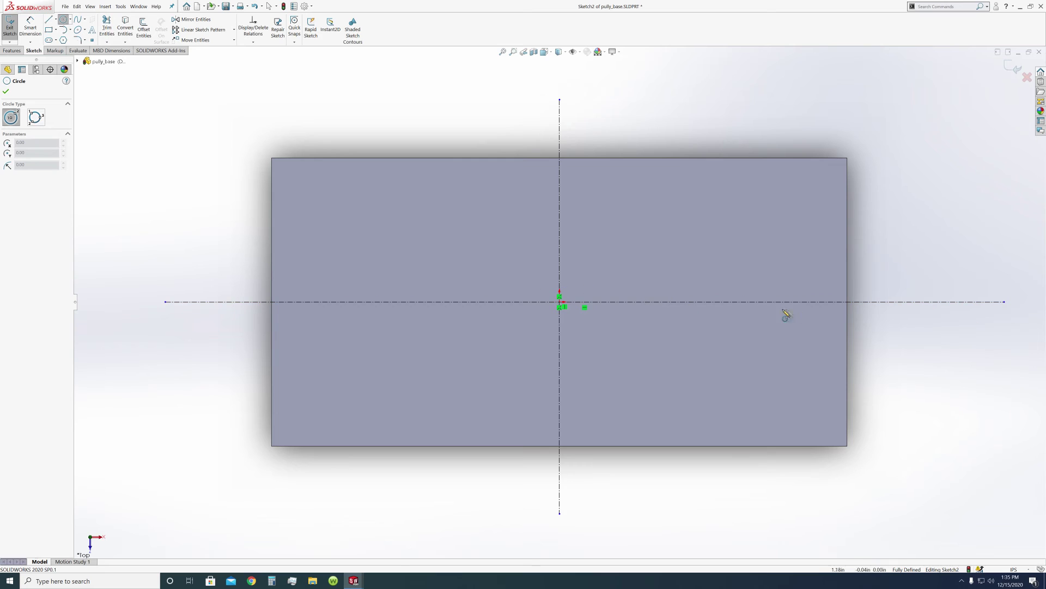
Step: Draw two circles, one upper-left and one upper-right of the vertical centerline
click(371, 230)
click(402, 244)
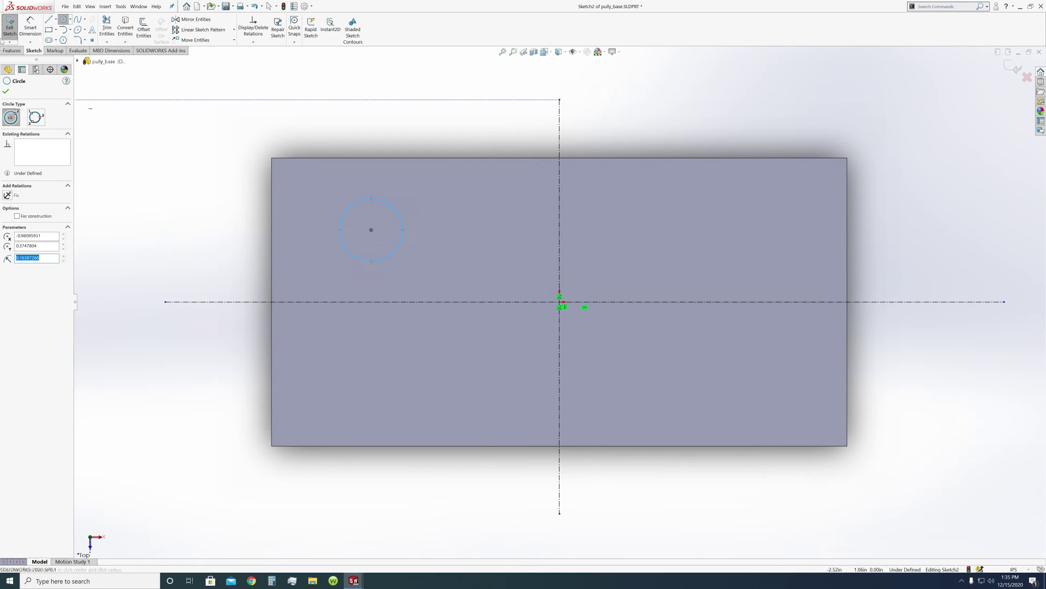
click(691, 216)
click(735, 228)
key(Escape)
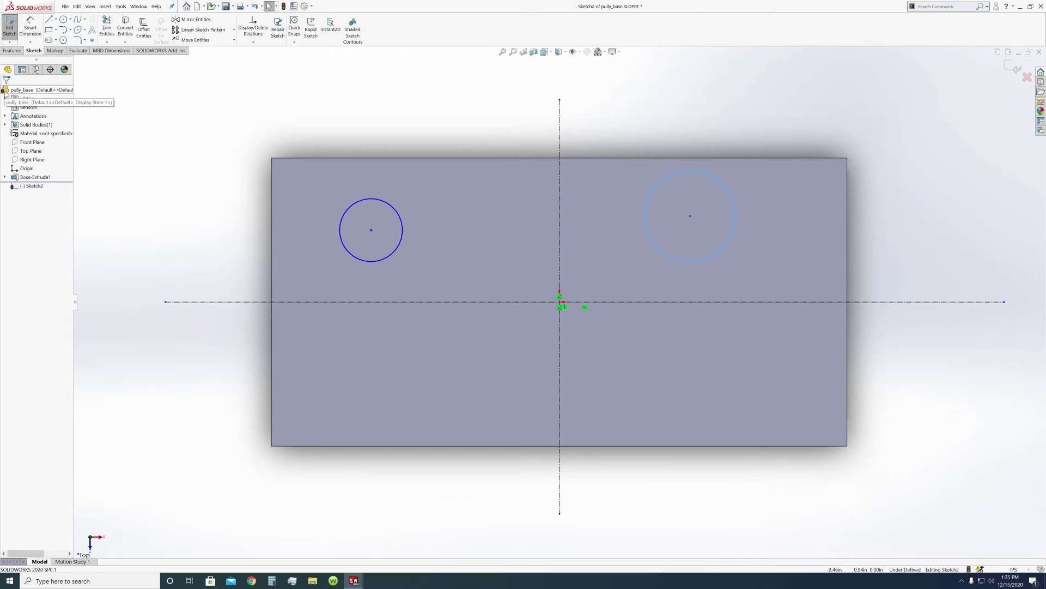
Step: Dimension the left circle's centre horizontally to the vertical centerline, placing it above the plate
click(30, 28)
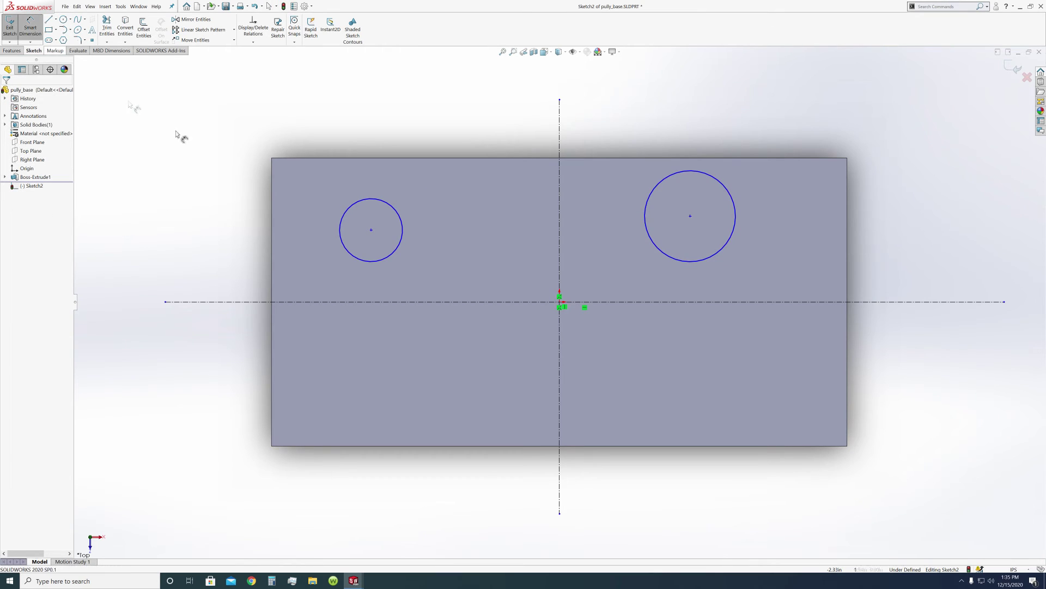
click(371, 230)
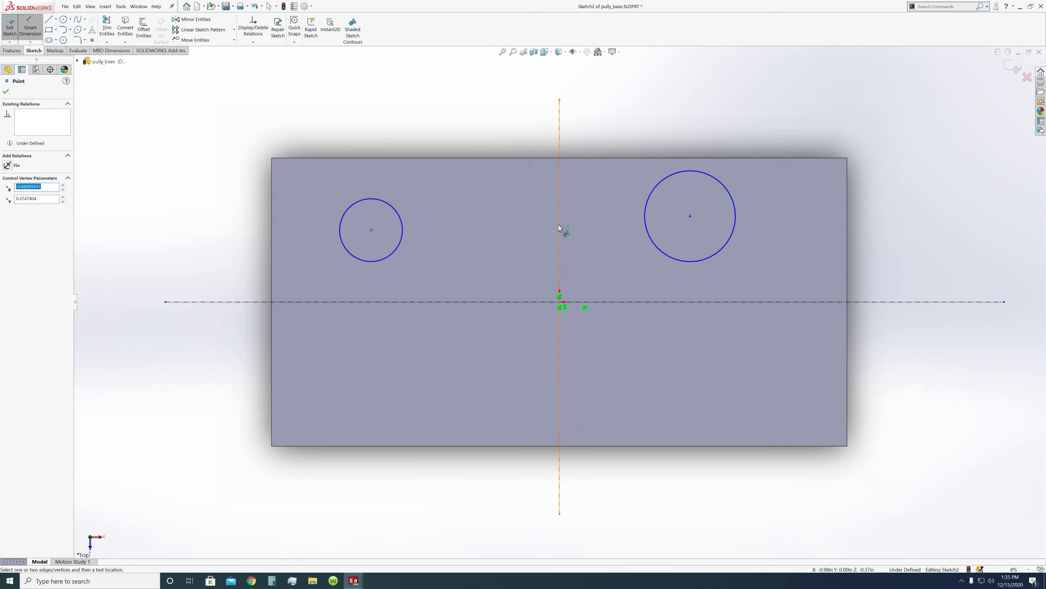
click(559, 228)
click(473, 115)
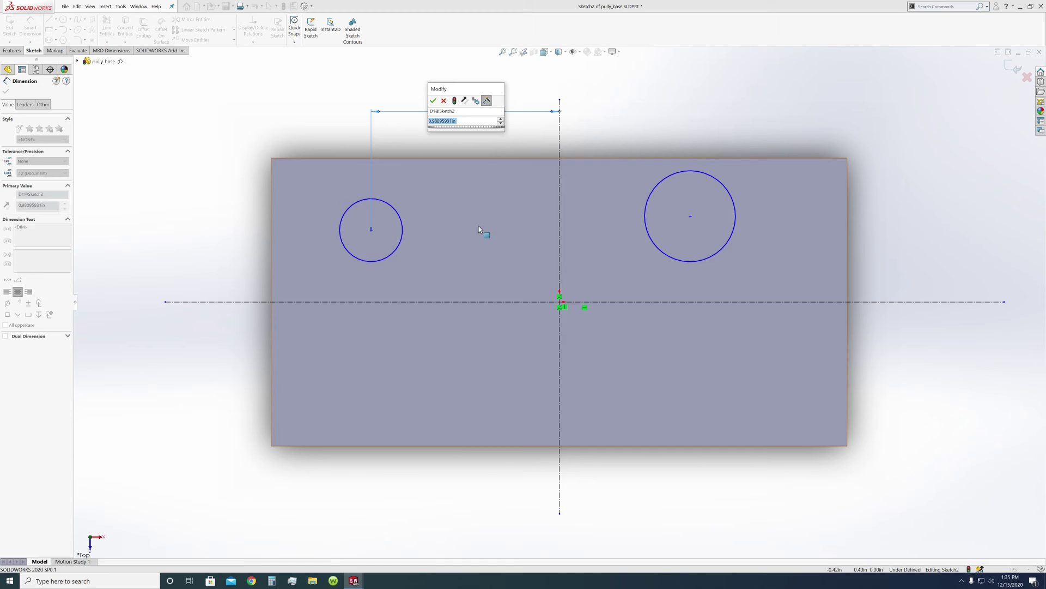
Step: Set the left circle's centre 0.5 in from both the vertical and horizontal centerlines
text(0.5)
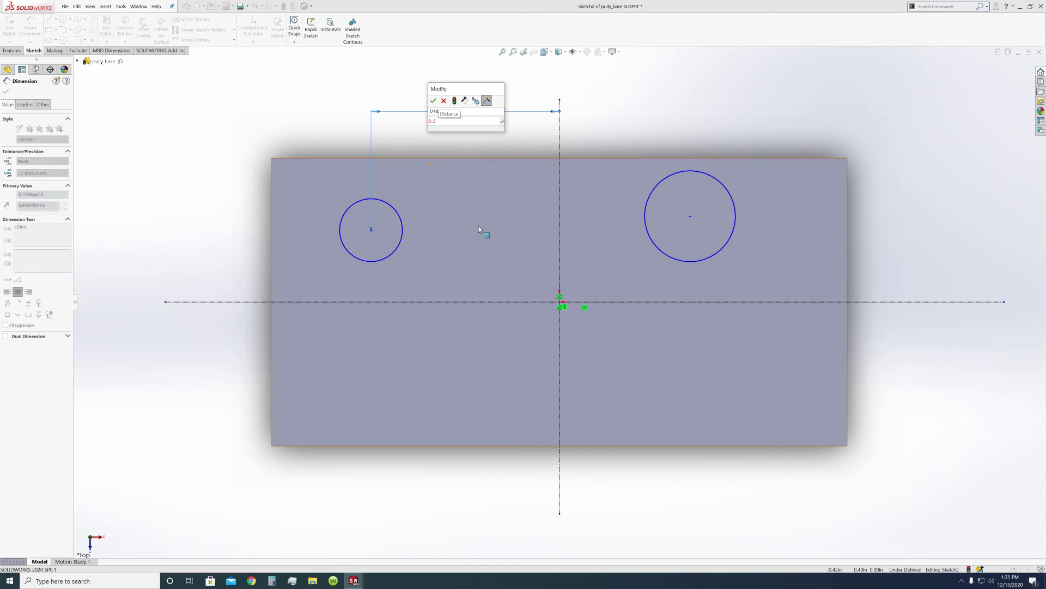
key(Return)
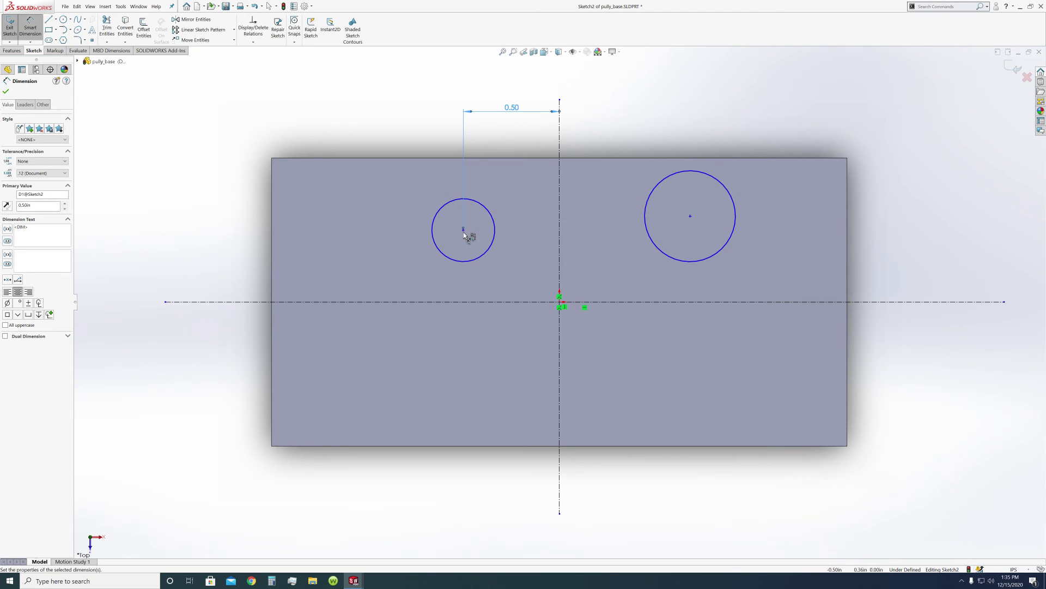
click(464, 229)
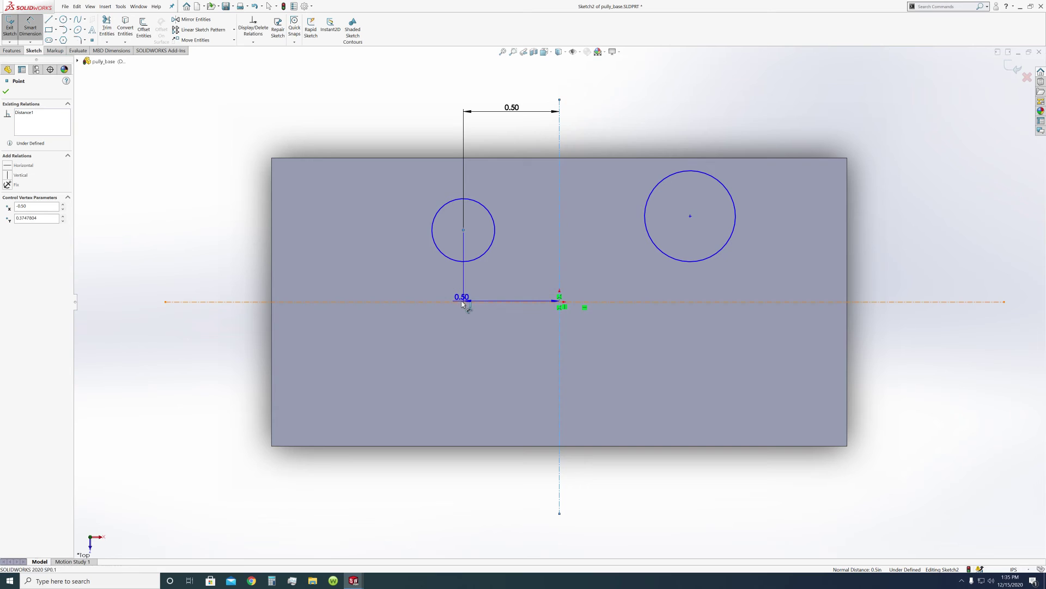
click(465, 301)
click(376, 210)
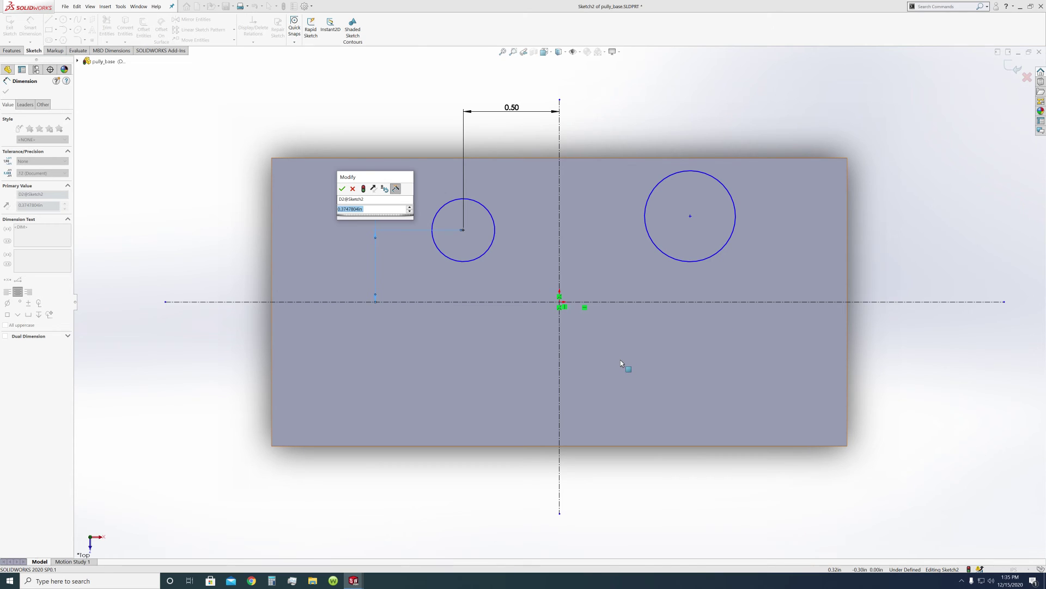
text(0.5)
key(Return)
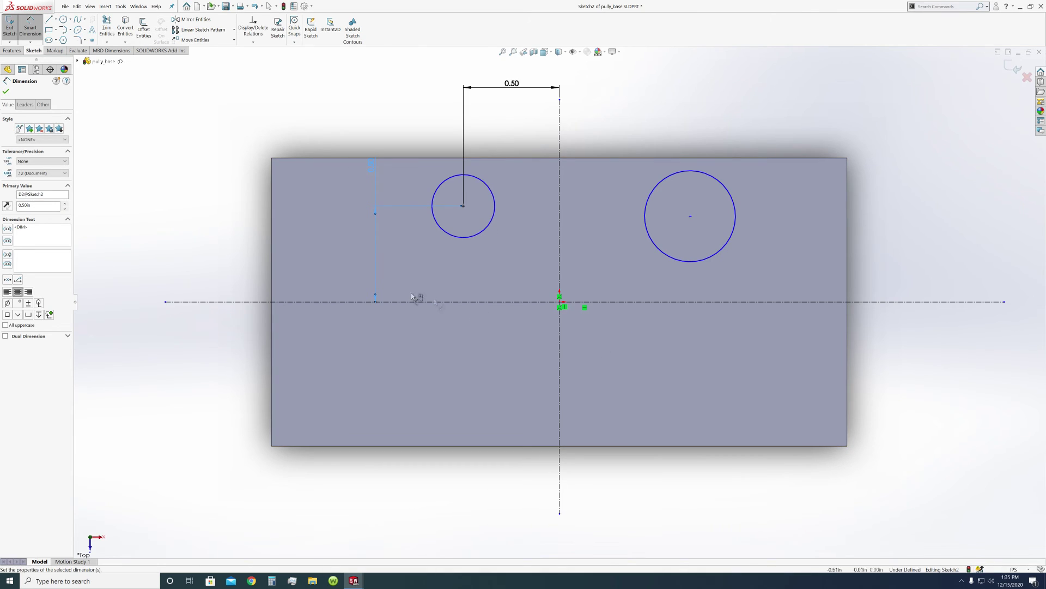
Step: Delete the 0.50 dimension shown above the circle
click(6, 92)
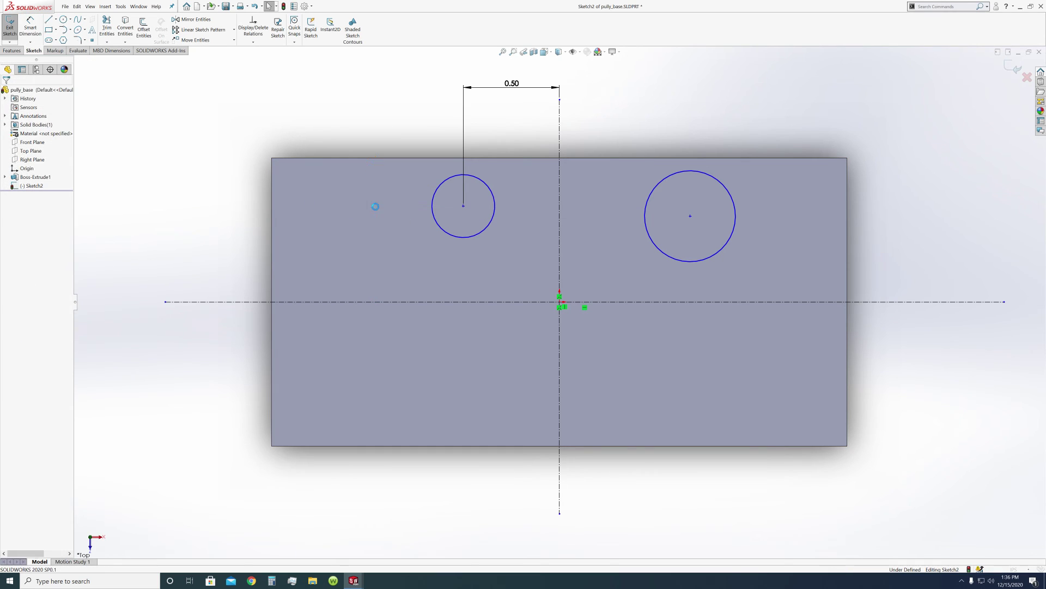
click(512, 85)
key(Delete)
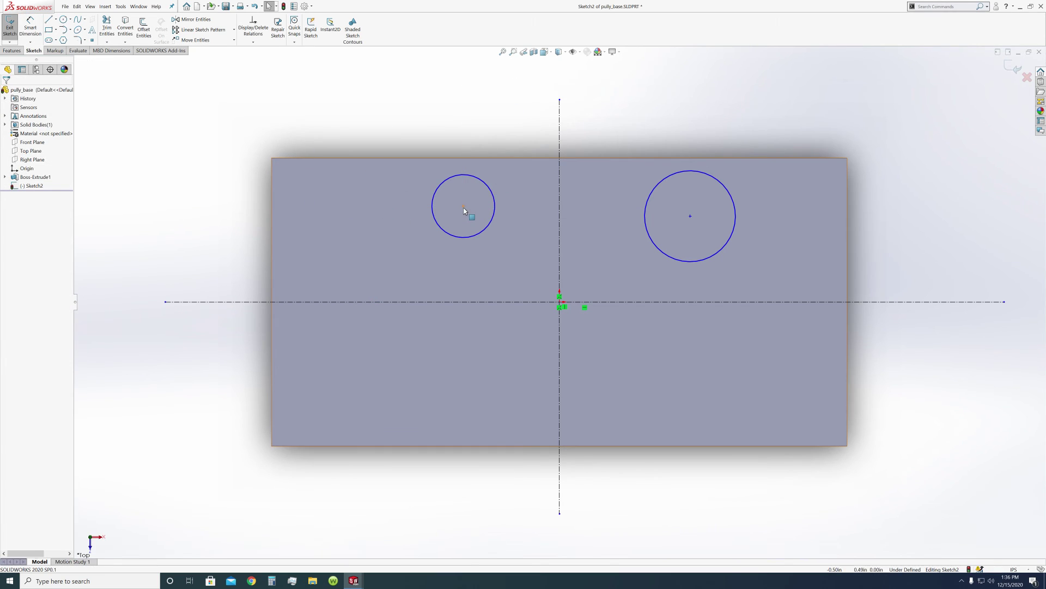
Step: Put the left circle's centre on the horizontal centerline
click(465, 209)
ctrl+click(373, 302)
click(8, 218)
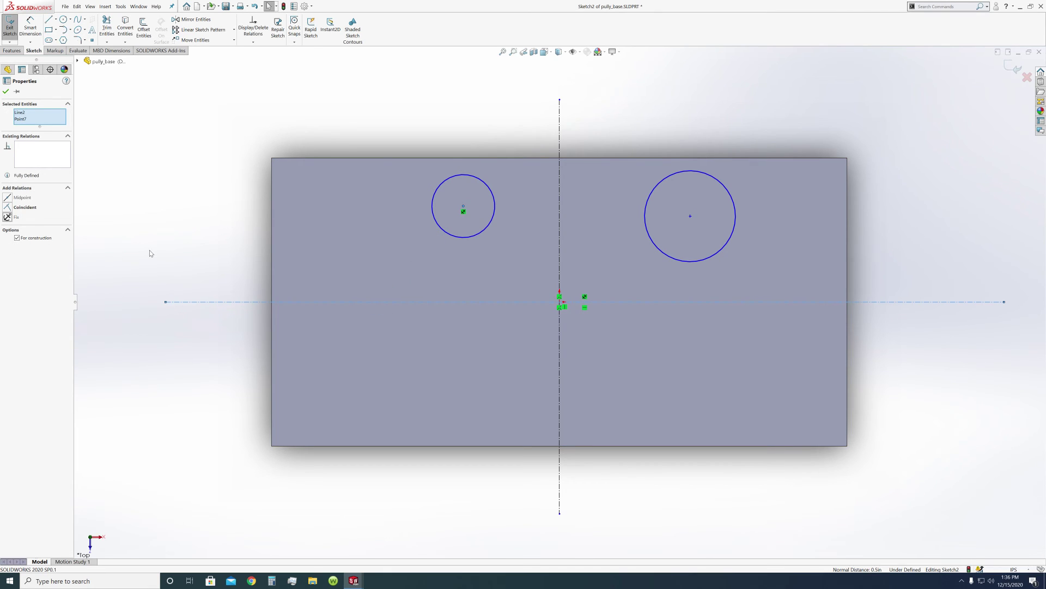
click(463, 213)
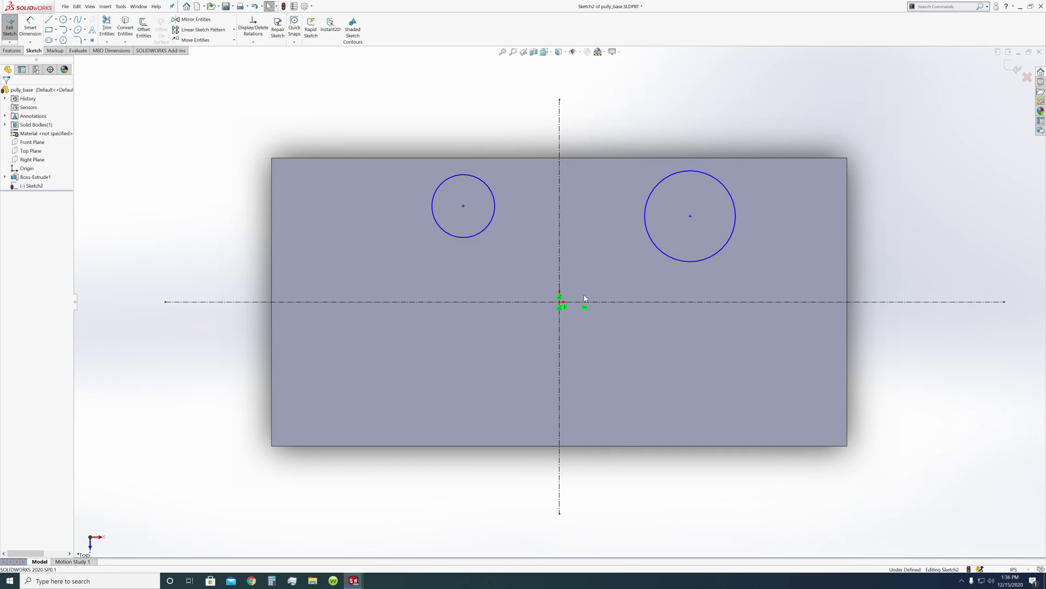
click(463, 205)
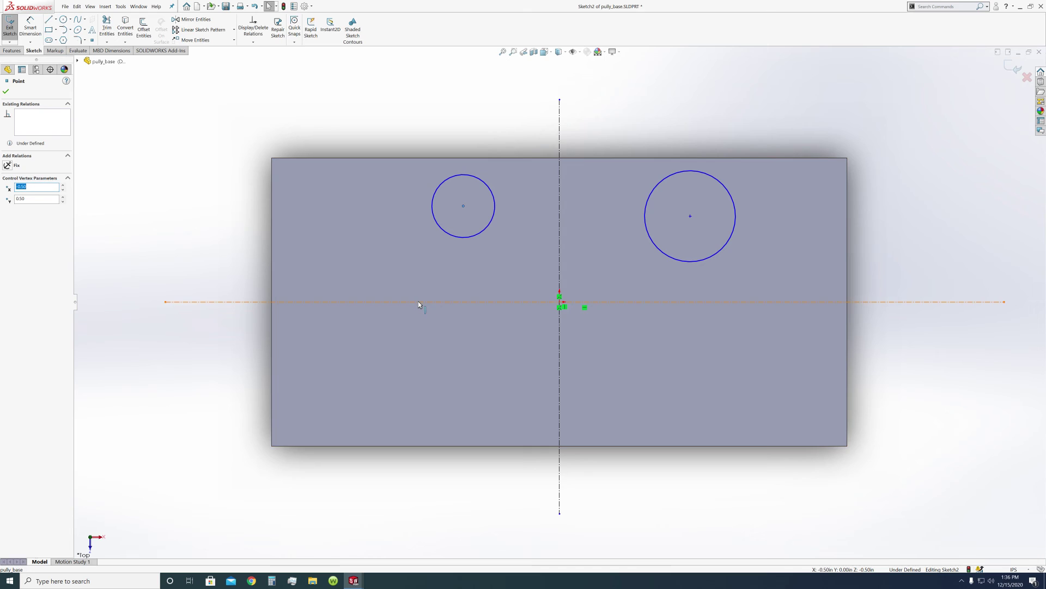
ctrl+click(417, 302)
click(8, 207)
click(151, 235)
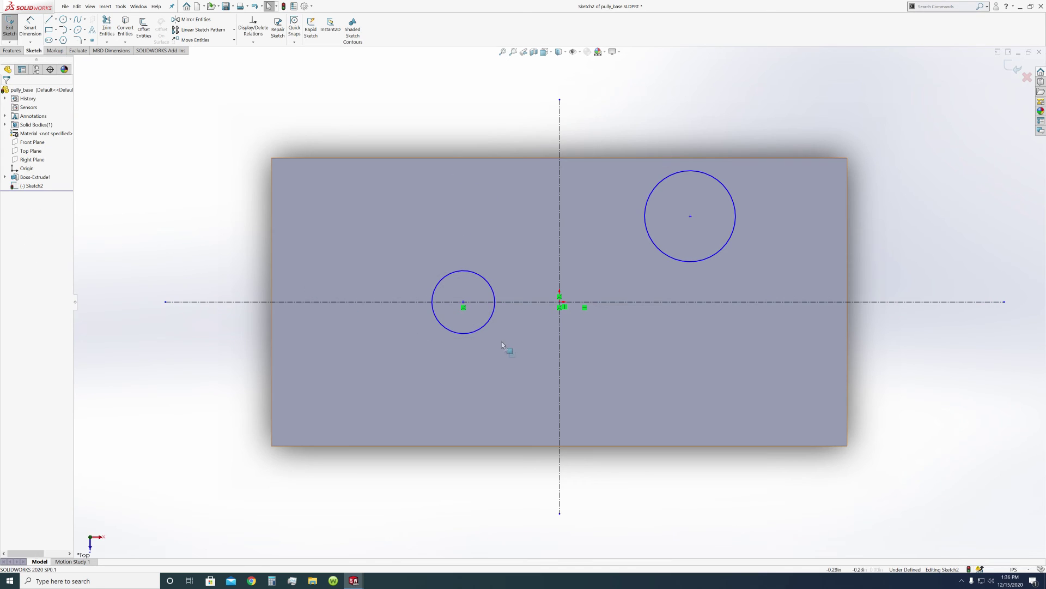
Step: Put the right circle's centre on the horizontal centerline
click(691, 216)
click(684, 308)
key(Escape)
click(691, 217)
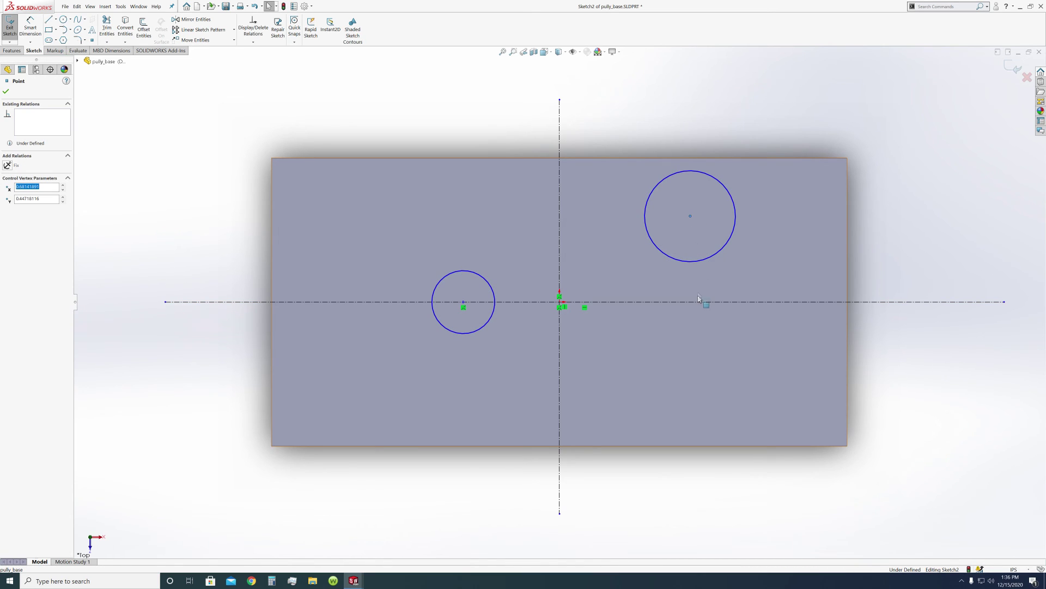
ctrl+click(701, 302)
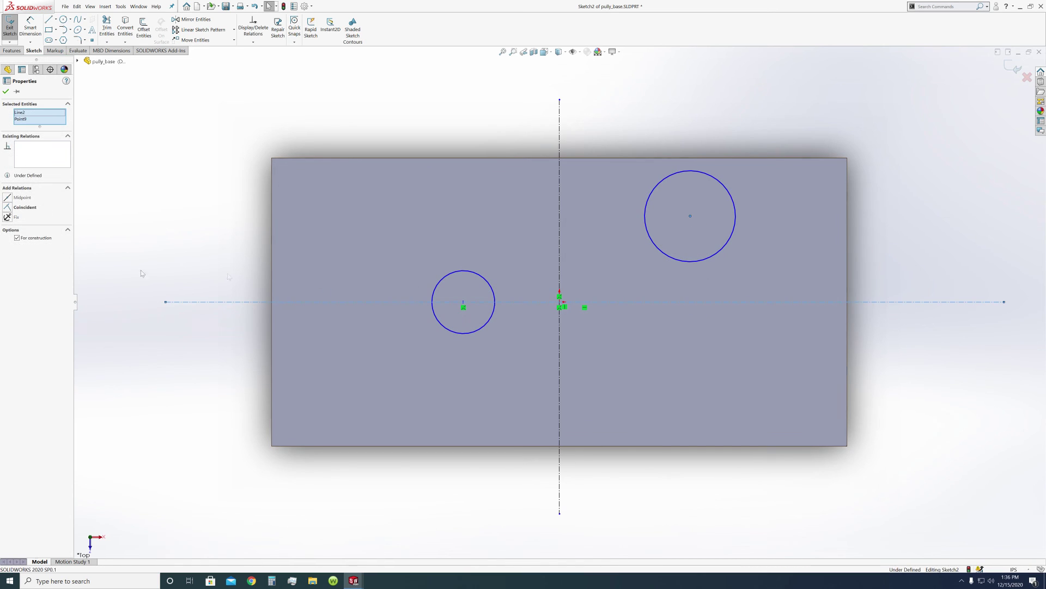
click(8, 208)
click(131, 181)
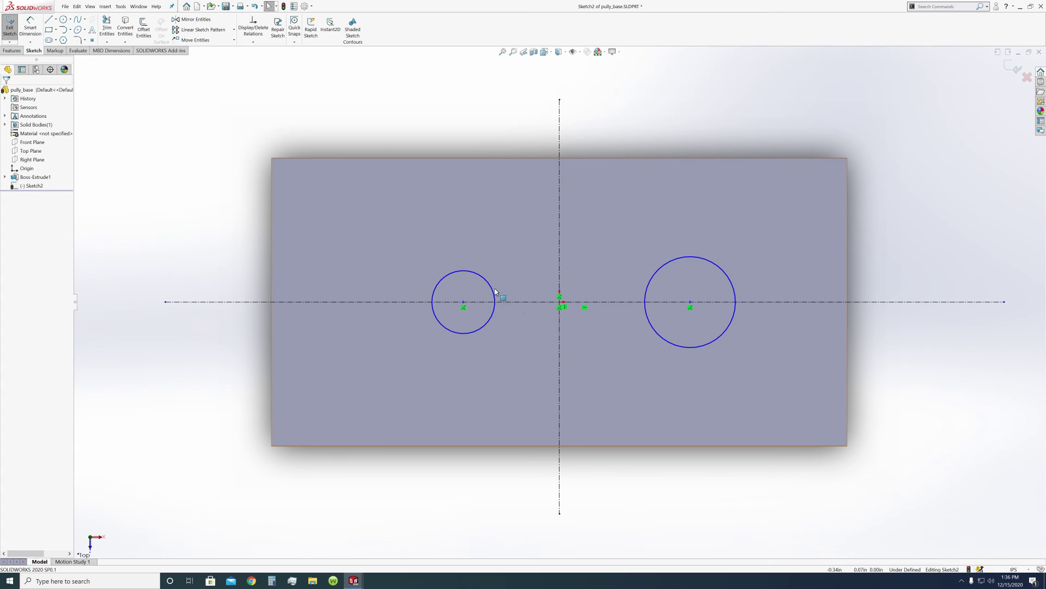
Step: Try a shared-centre relation between the two circles, then undo it
click(495, 292)
ctrl+click(654, 283)
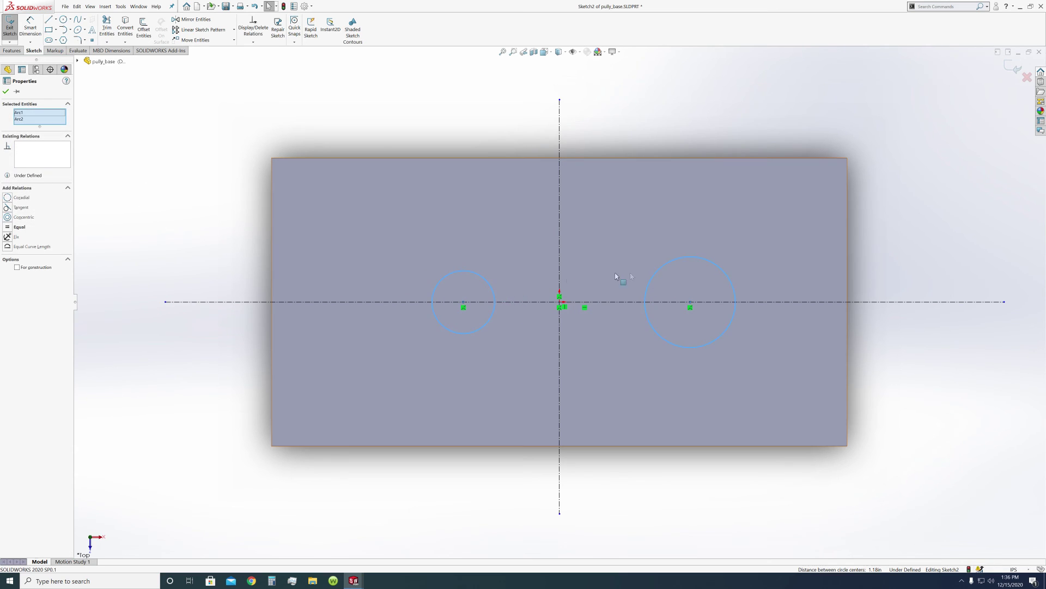
click(7, 218)
key(ctrl+z)
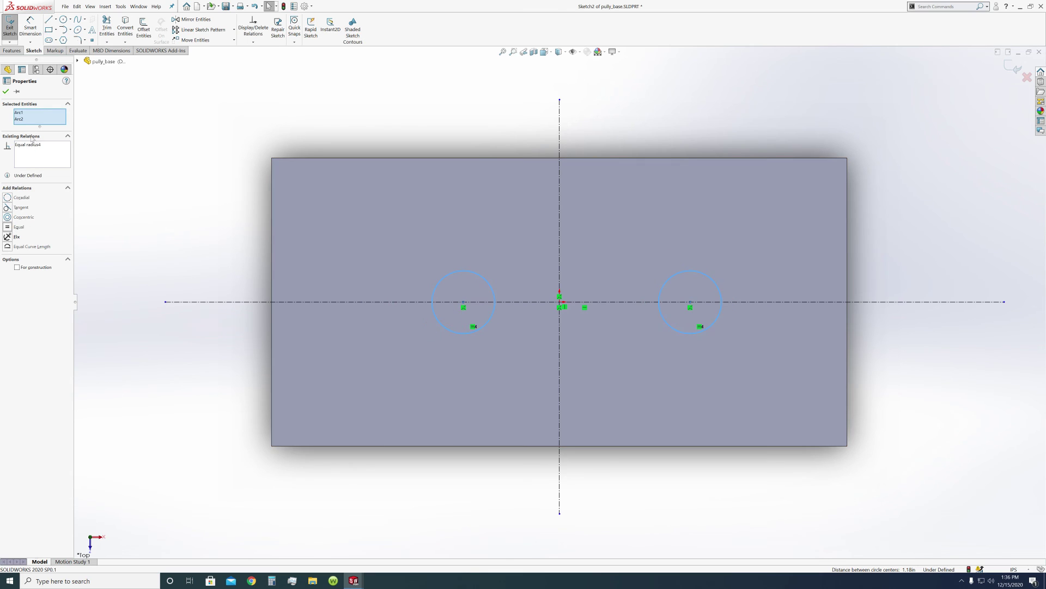
click(6, 92)
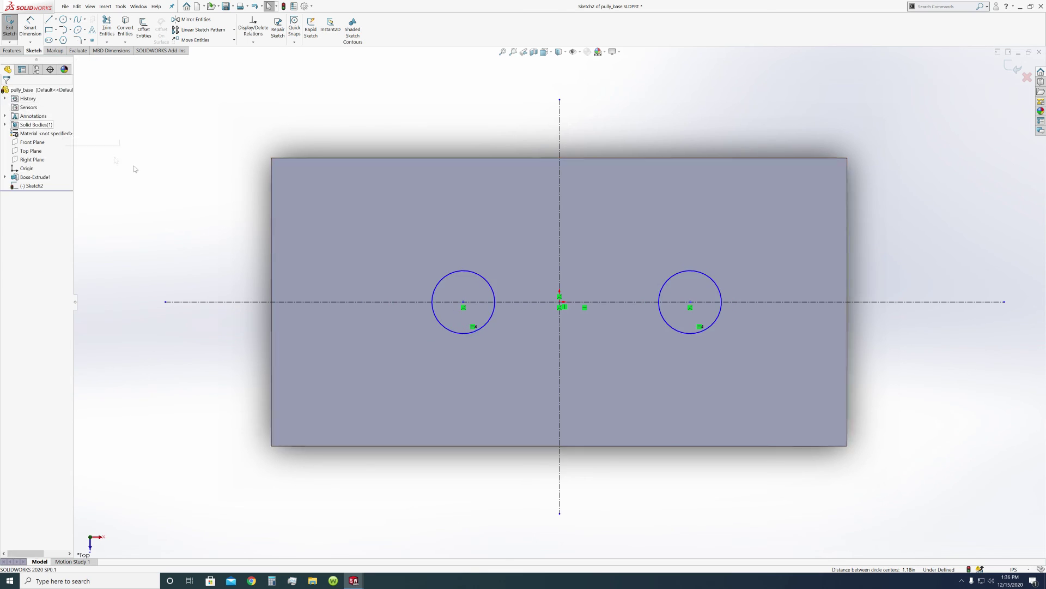
Step: Make both circle centres symmetric about the vertical centreline
click(562, 256)
ctrl+click(563, 262)
click(513, 100)
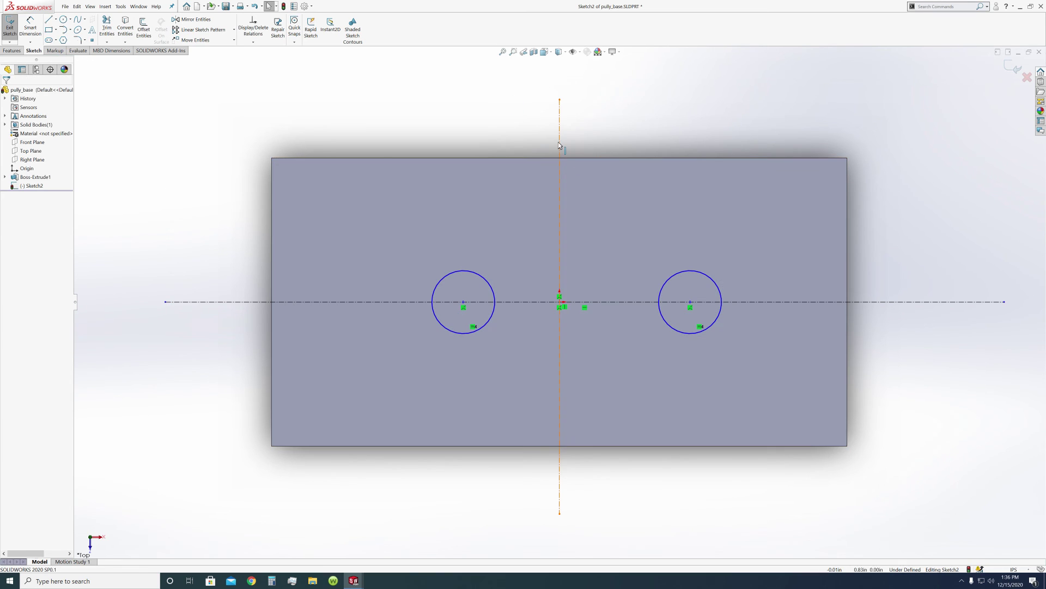
click(561, 271)
ctrl+click(463, 302)
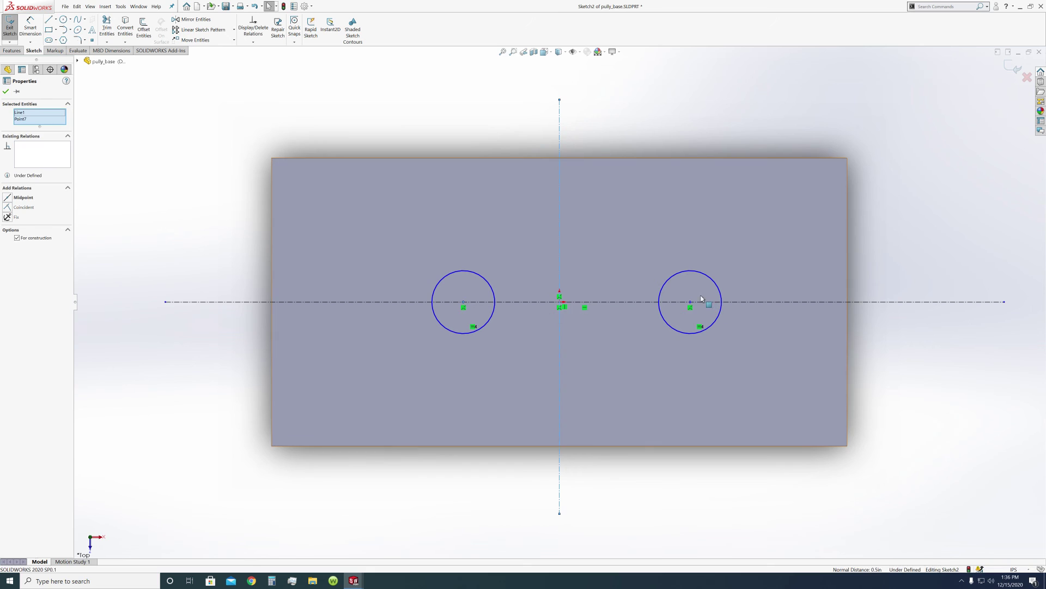
ctrl+click(690, 303)
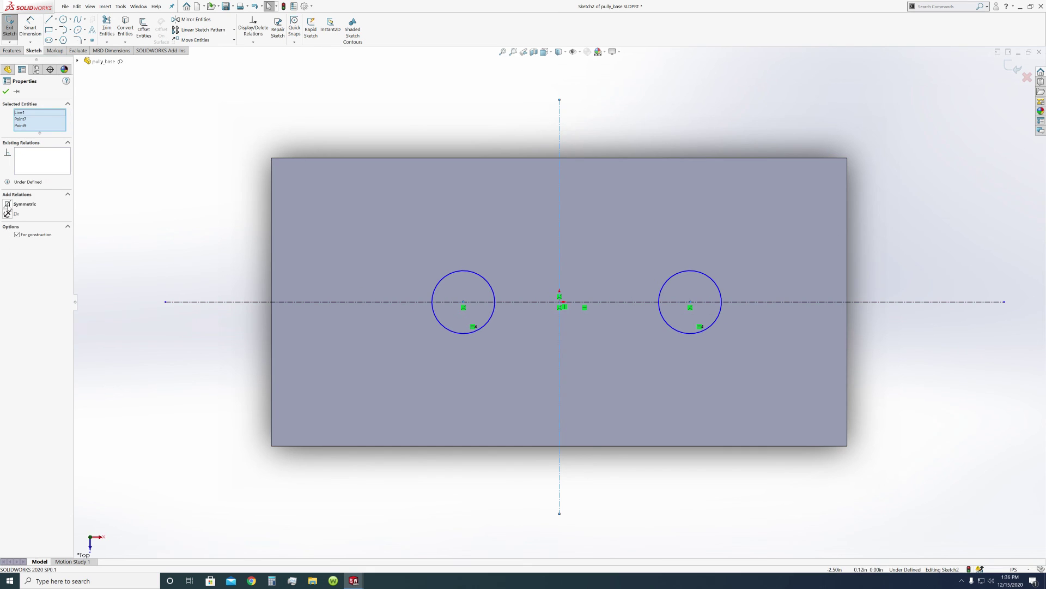
click(7, 205)
Step: Shrink the equal circles and spread them further apart across the plate
mouse_move(496, 317)
mouse_down()
mouse_move(466, 314)
mouse_move(505, 320)
mouse_up()
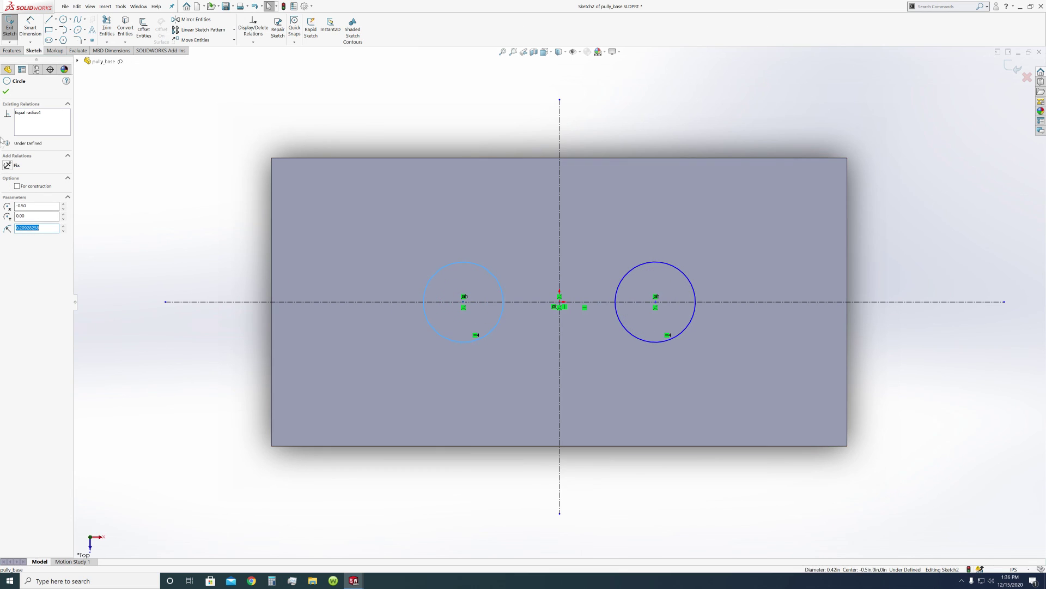
click(6, 91)
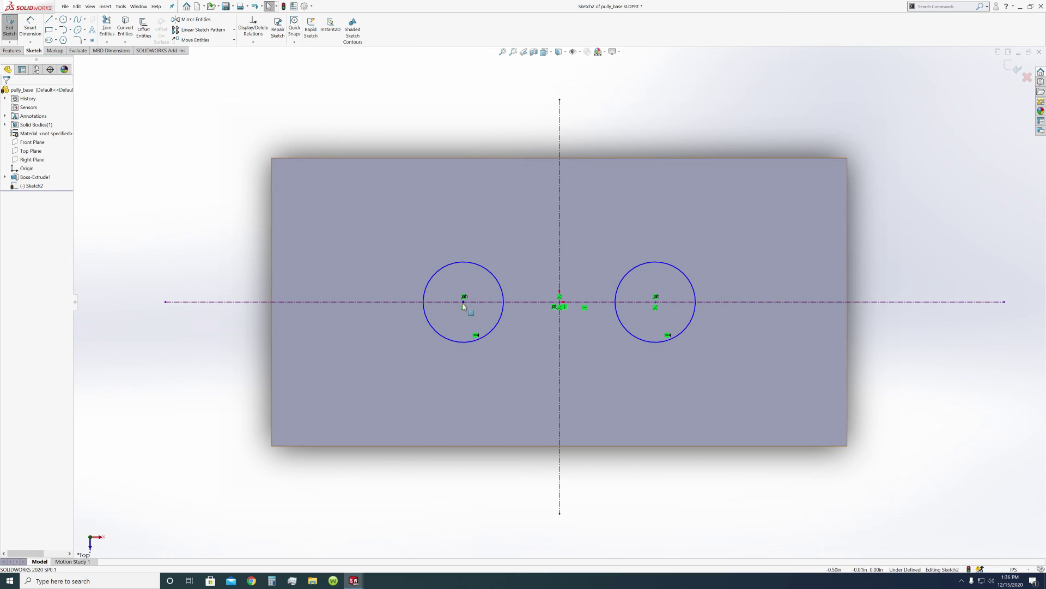
drag(463, 306, 378, 306)
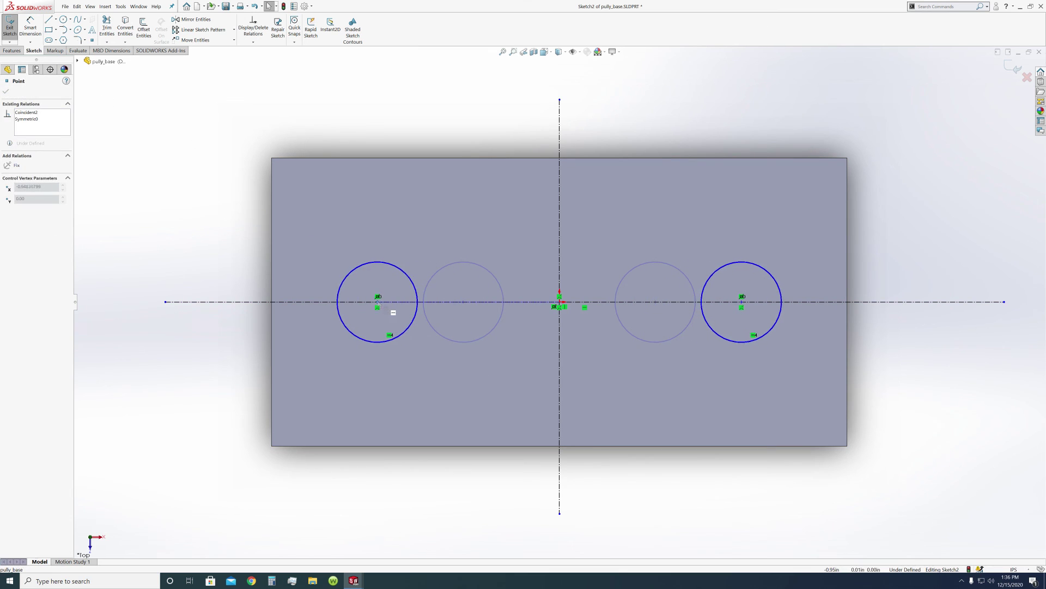
Step: Dimension the left circle's diameter to 0.25 in
click(130, 210)
key(d)
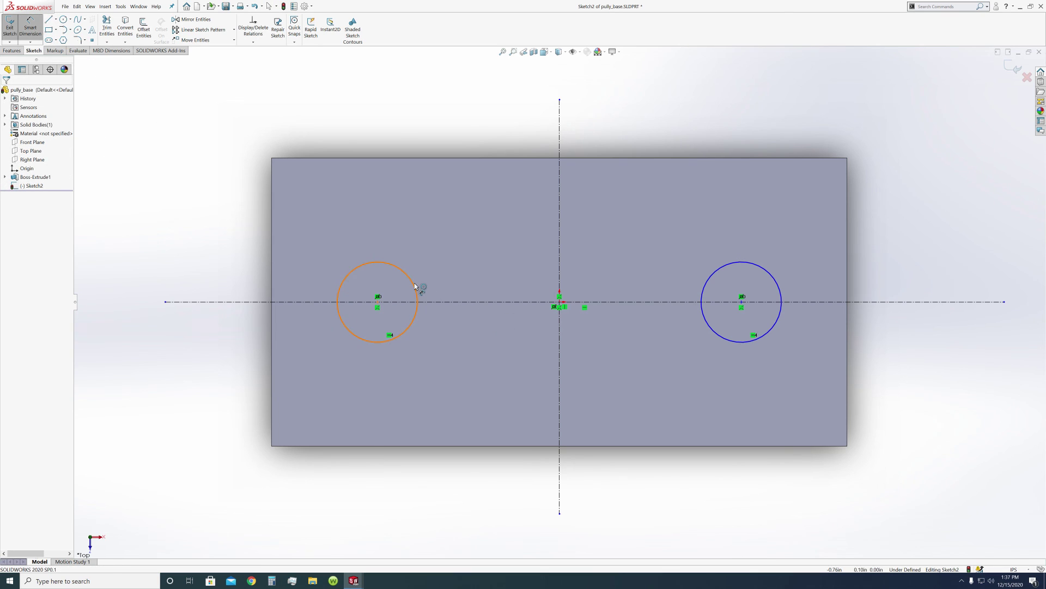
click(420, 287)
click(466, 127)
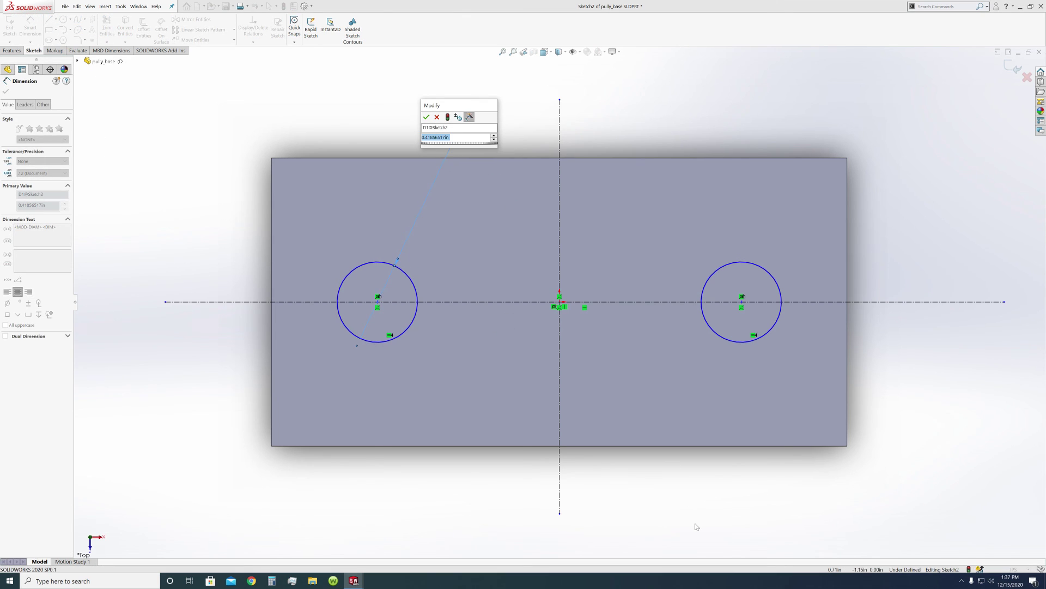
text(0.25)
key(Return)
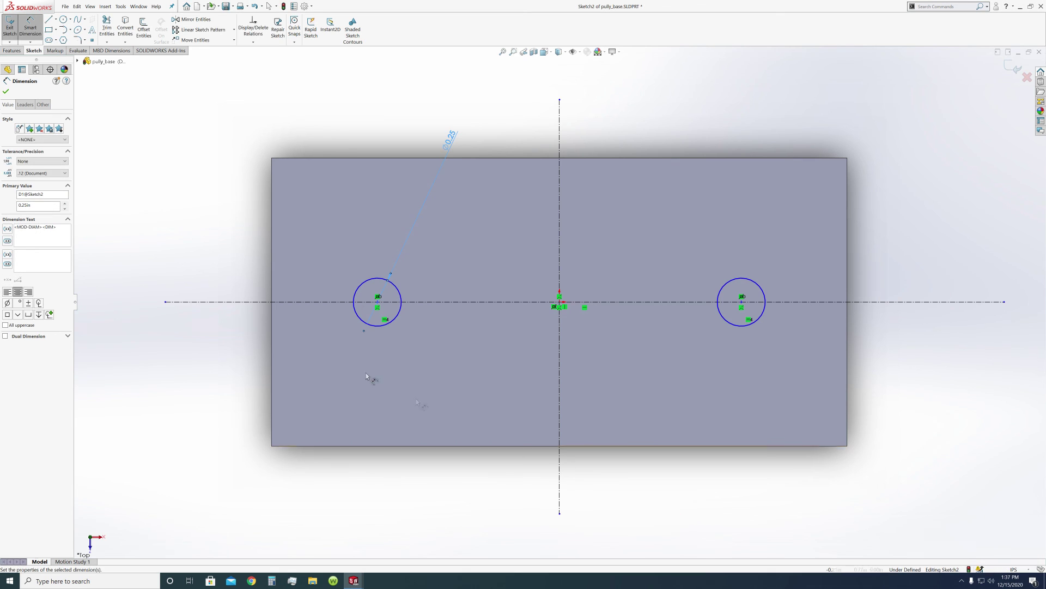
click(6, 93)
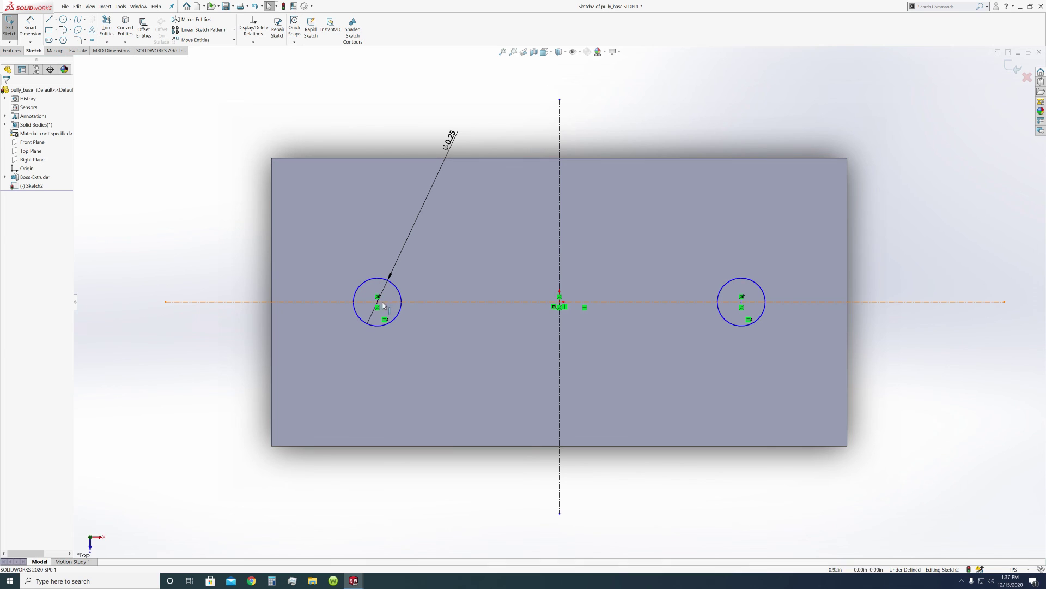
Step: Dimension the left circle's centre 1 in from the vertical centreline
key(d)
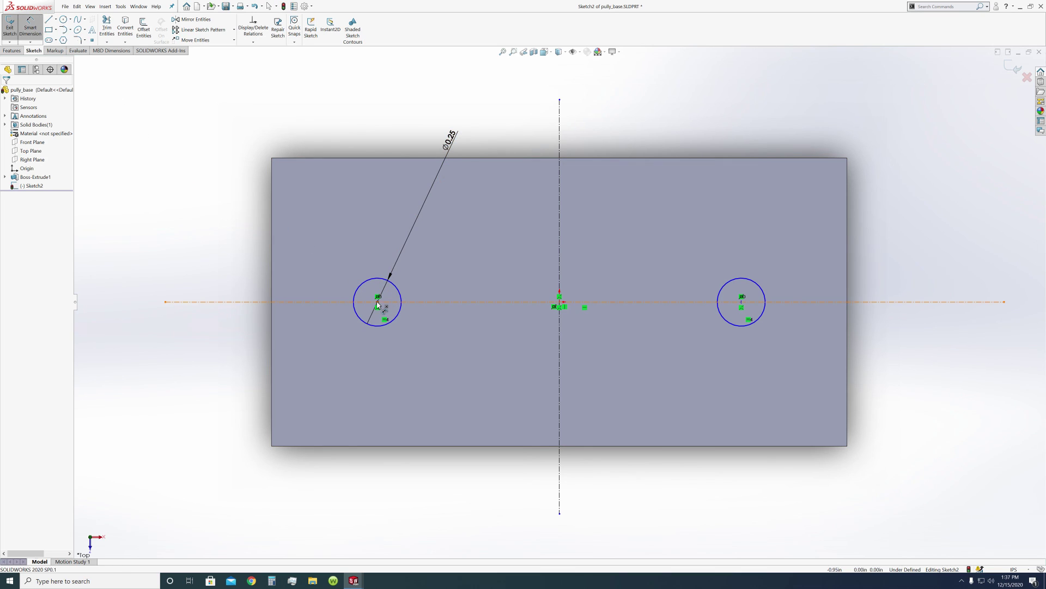
click(377, 303)
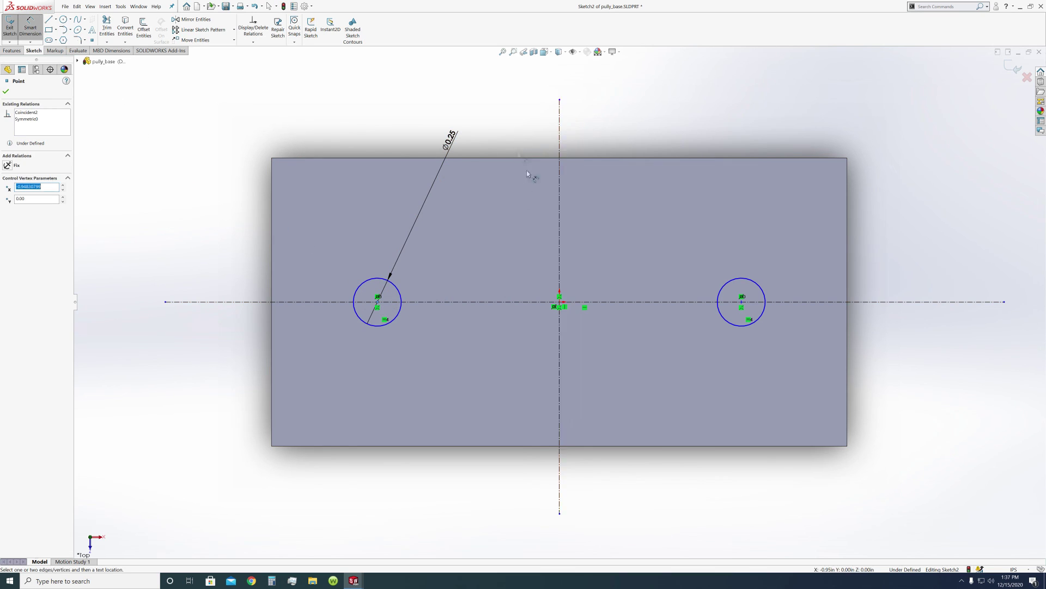
click(560, 233)
click(506, 119)
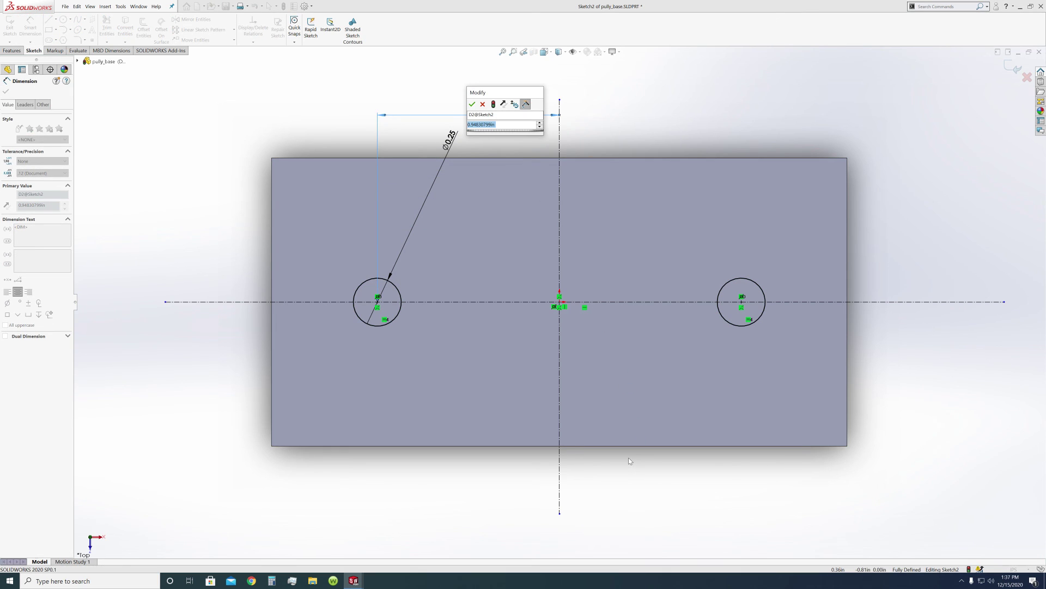
text(1)
key(Return)
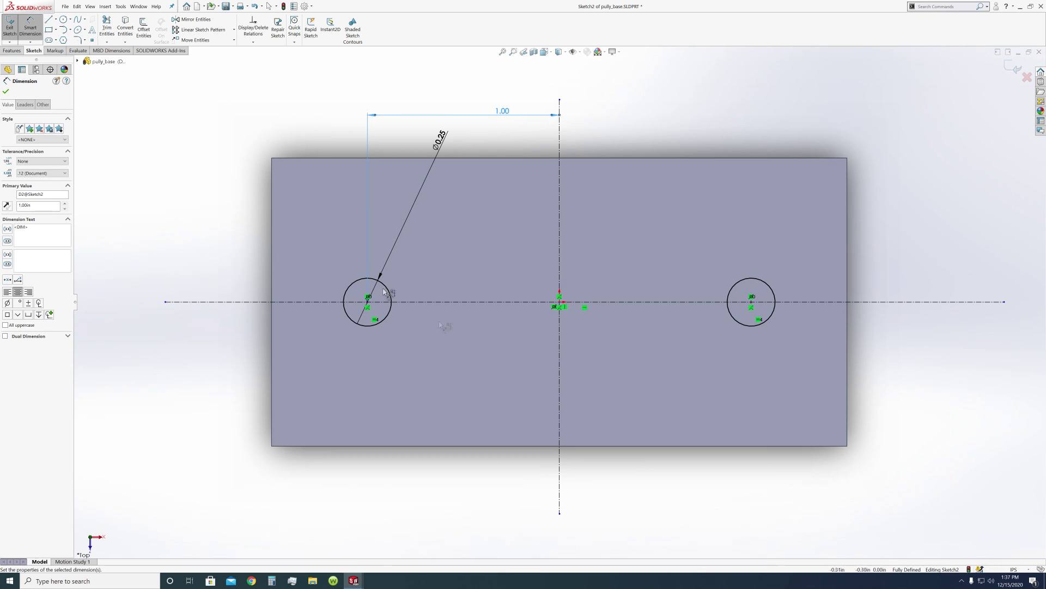
key(Escape)
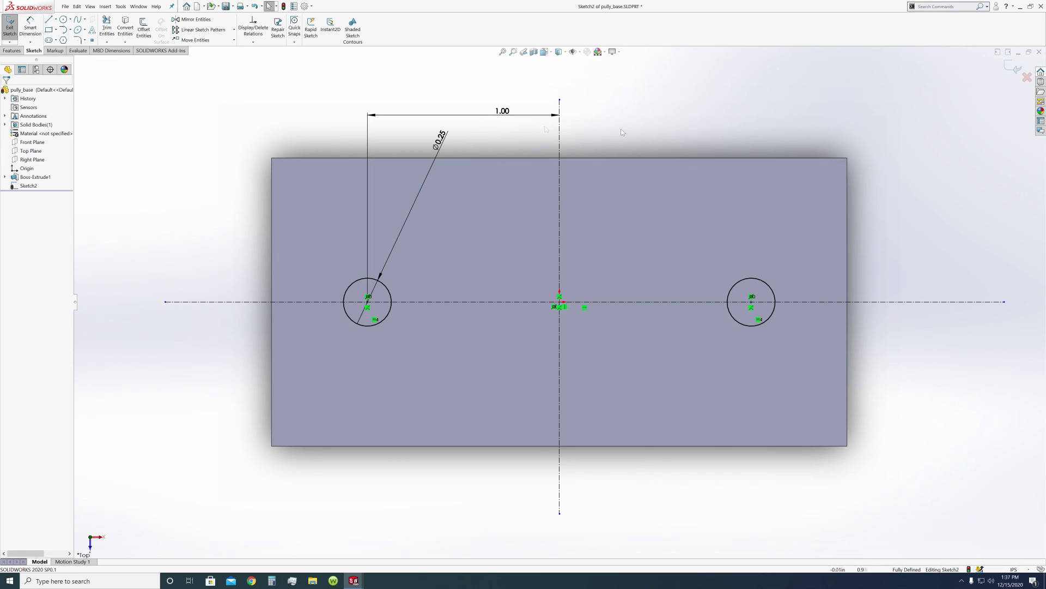
Step: Extrude-cut the two circles through the plate using Up To Next
click(1014, 69)
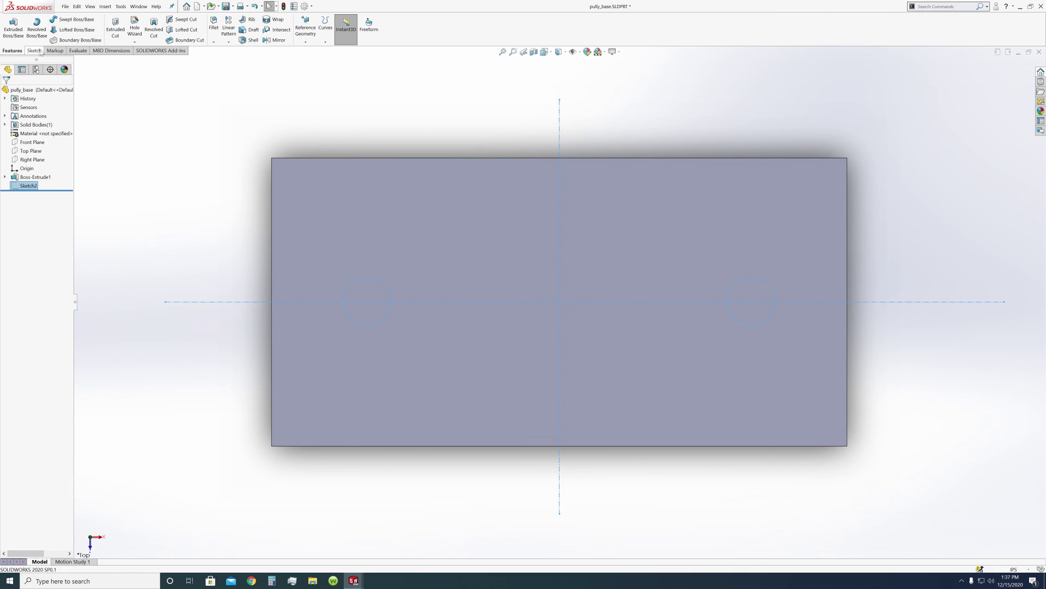
click(115, 27)
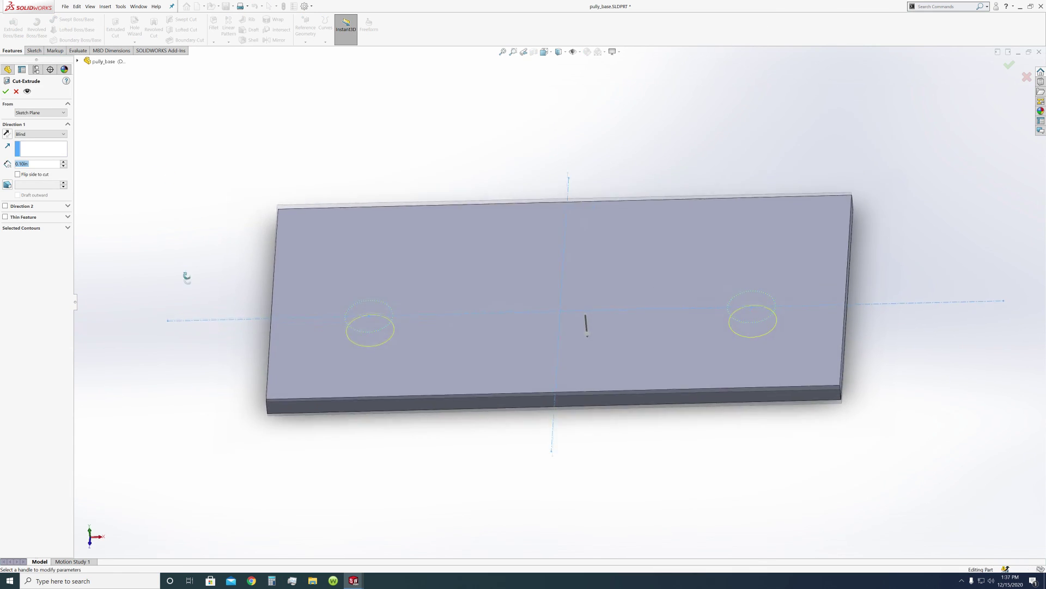
click(64, 136)
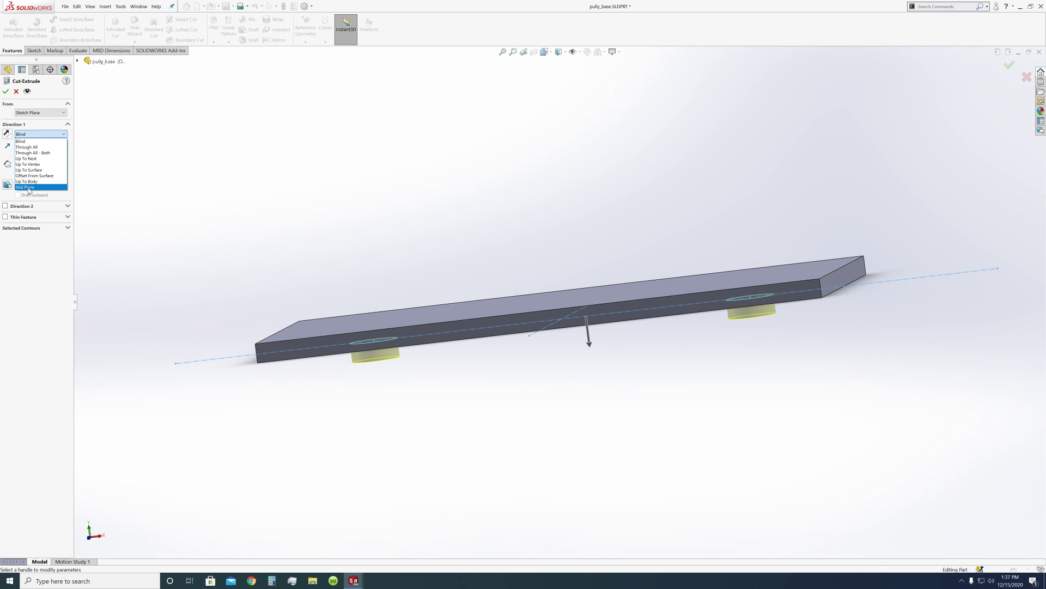
click(34, 158)
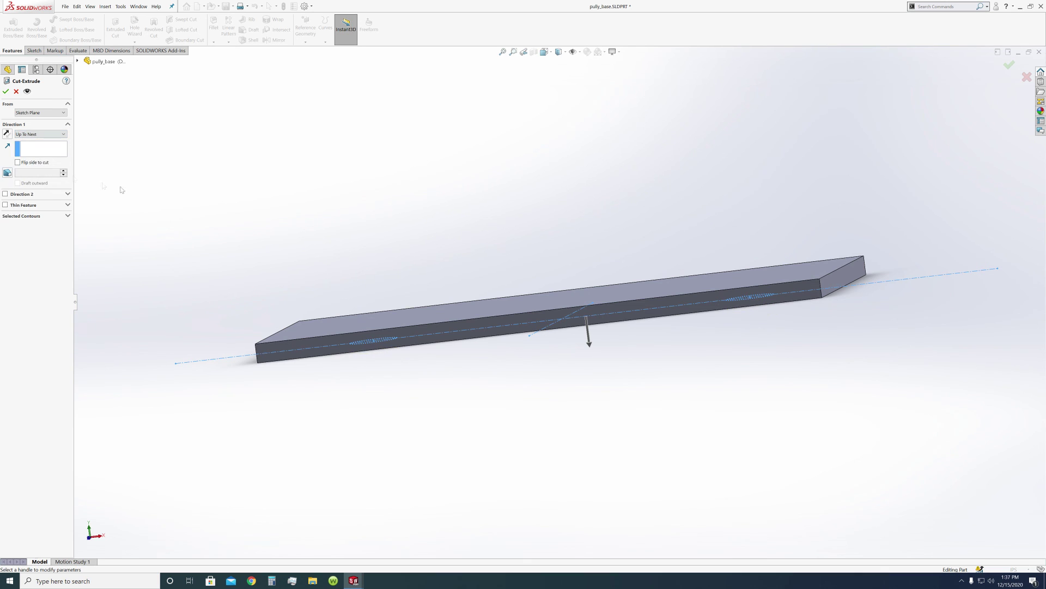
click(7, 133)
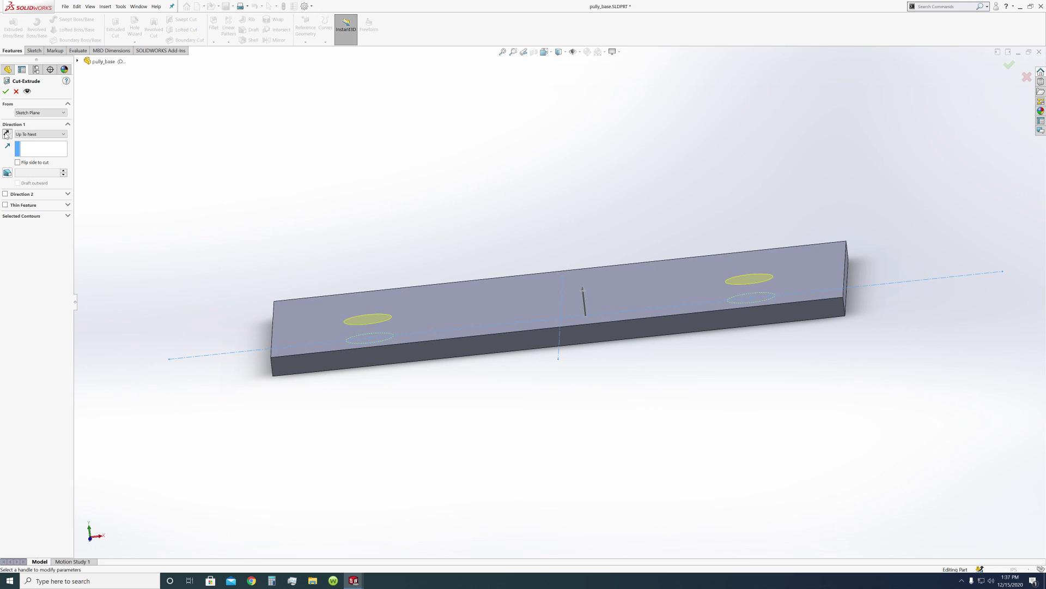
click(5, 91)
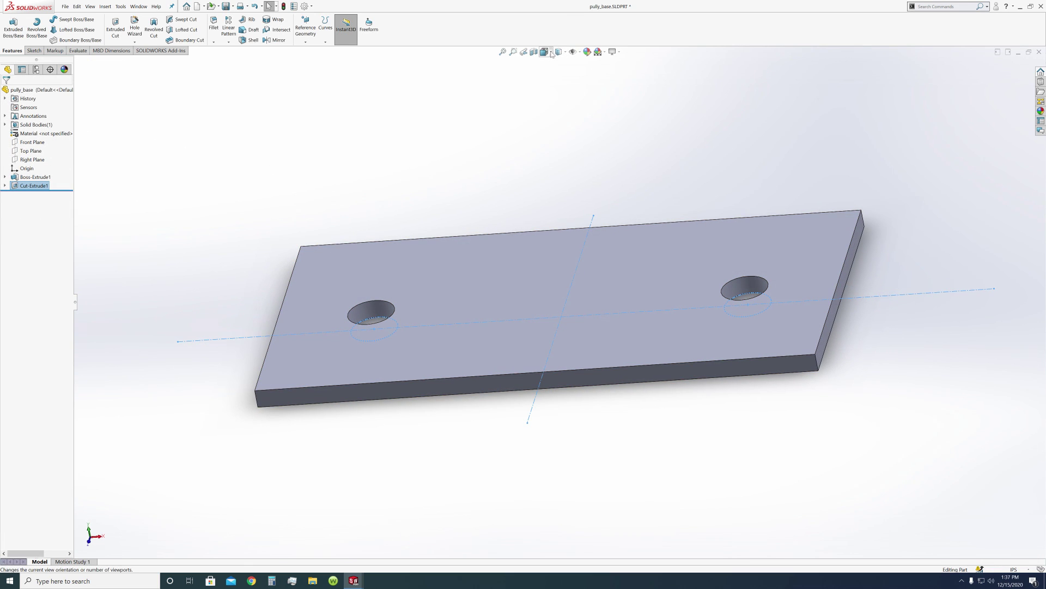
Step: Show the part in Isometric view and save it
click(551, 53)
click(590, 73)
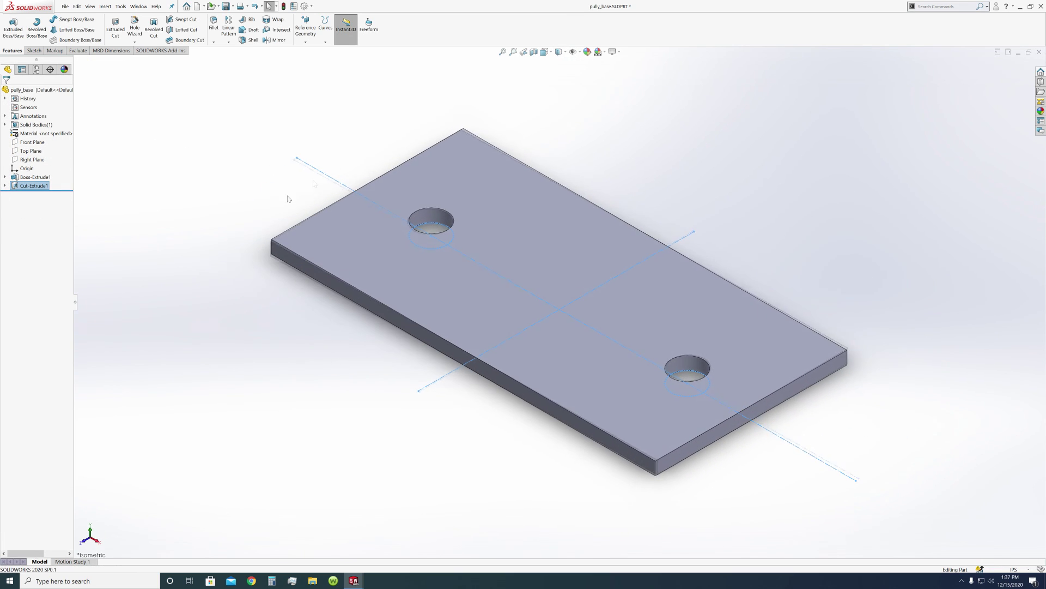
click(266, 217)
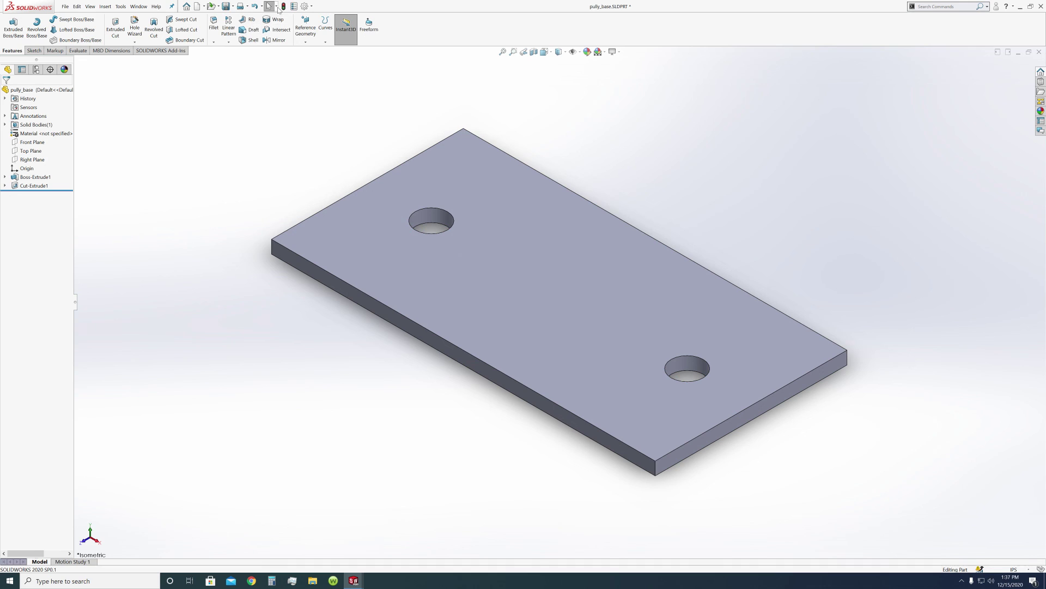
click(225, 6)
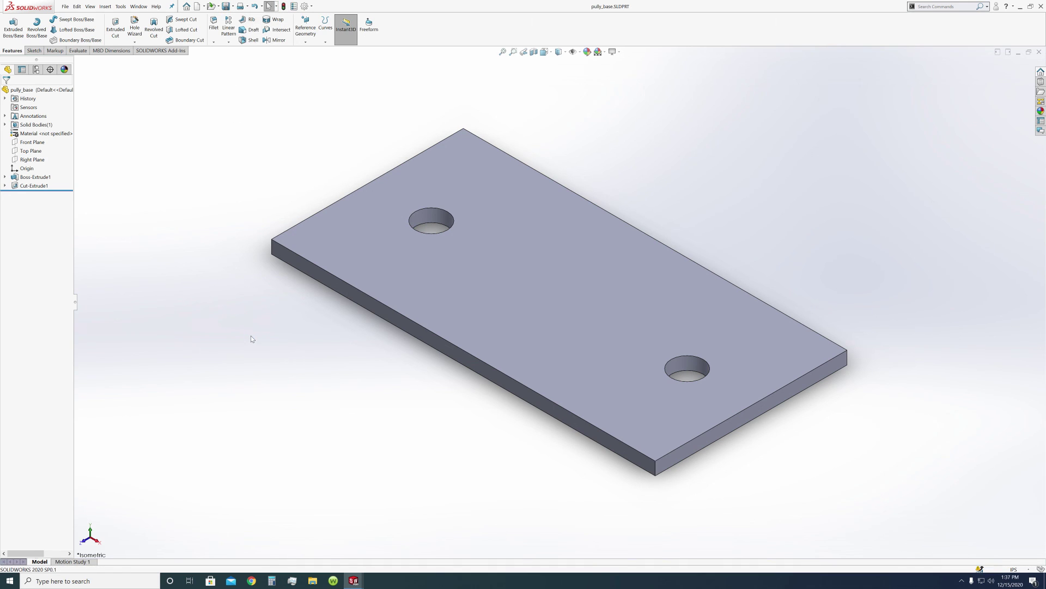